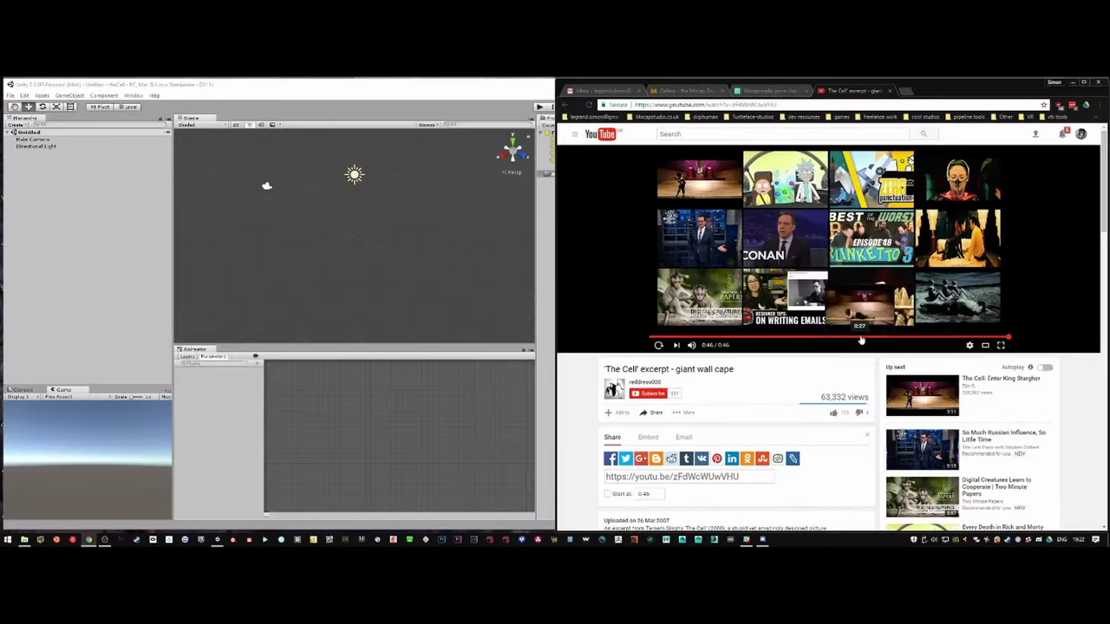
# Exit fullscreen on the giant wall cape reference clip so it sits beside Unity.
pyautogui.click(902, 338)
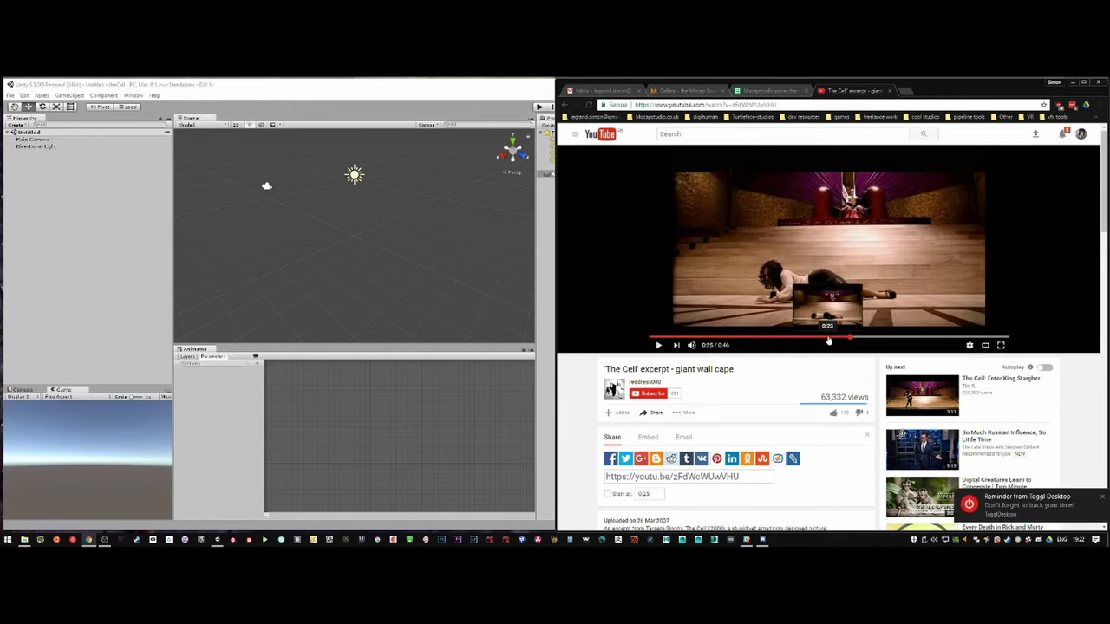
# Rewind the reference clip to 0:10 and narrow the main camera's field of view.
pyautogui.click(730, 338)
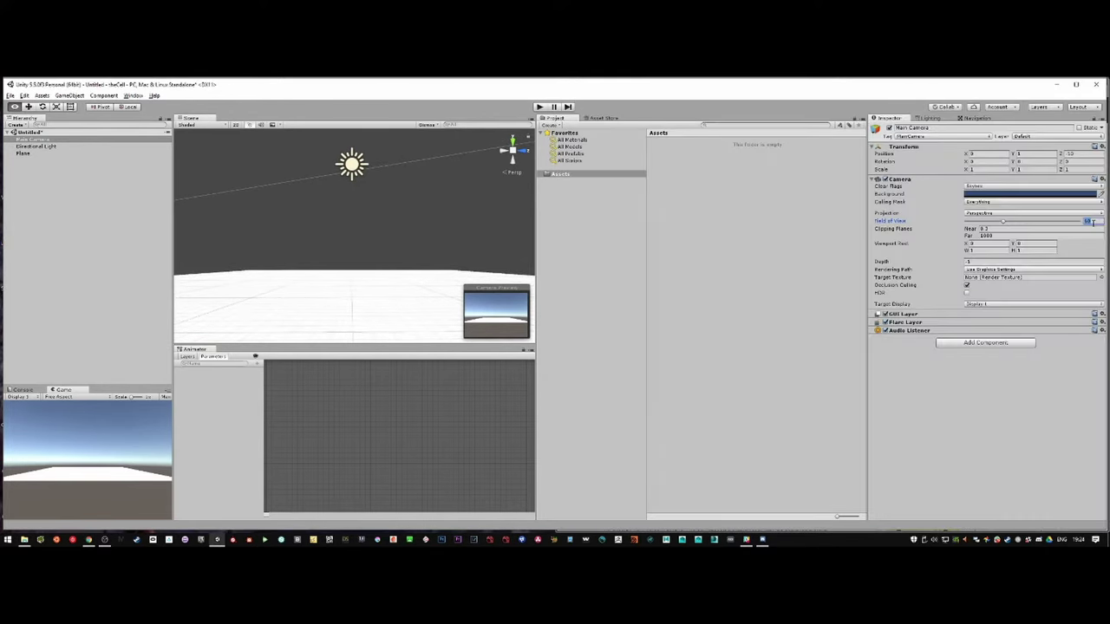
pyautogui.moveTo(1092, 222); pyautogui.dragTo(1091, 222)
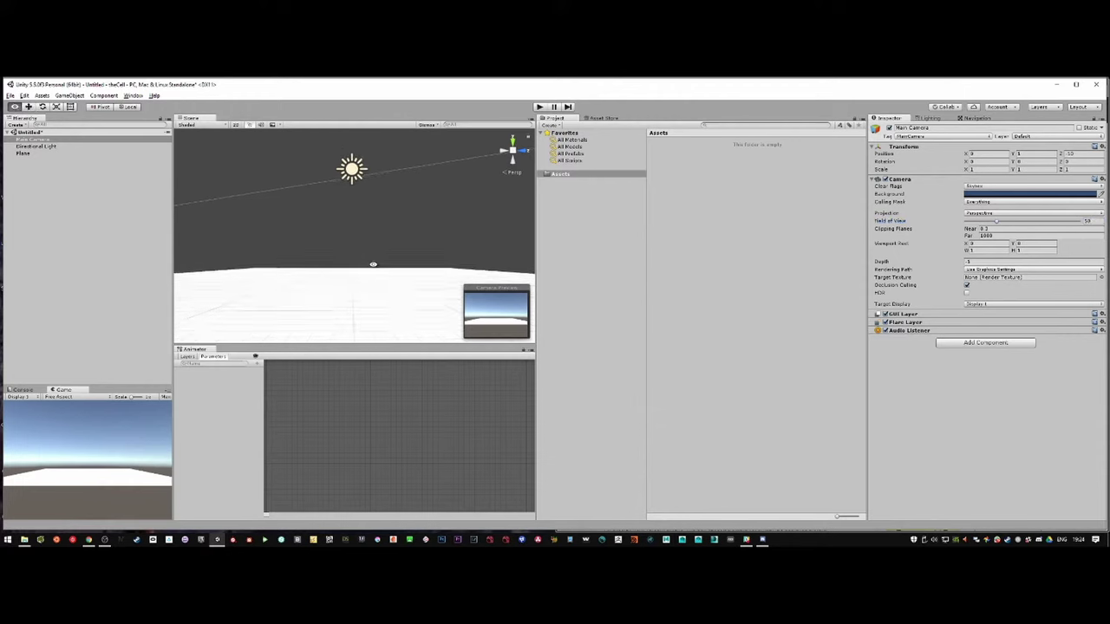
# Stretch the cube into a long bar rotated 90° on Y and re-angle the sunlight.
pyautogui.moveTo(393, 272); pyautogui.dragTo(505, 293)
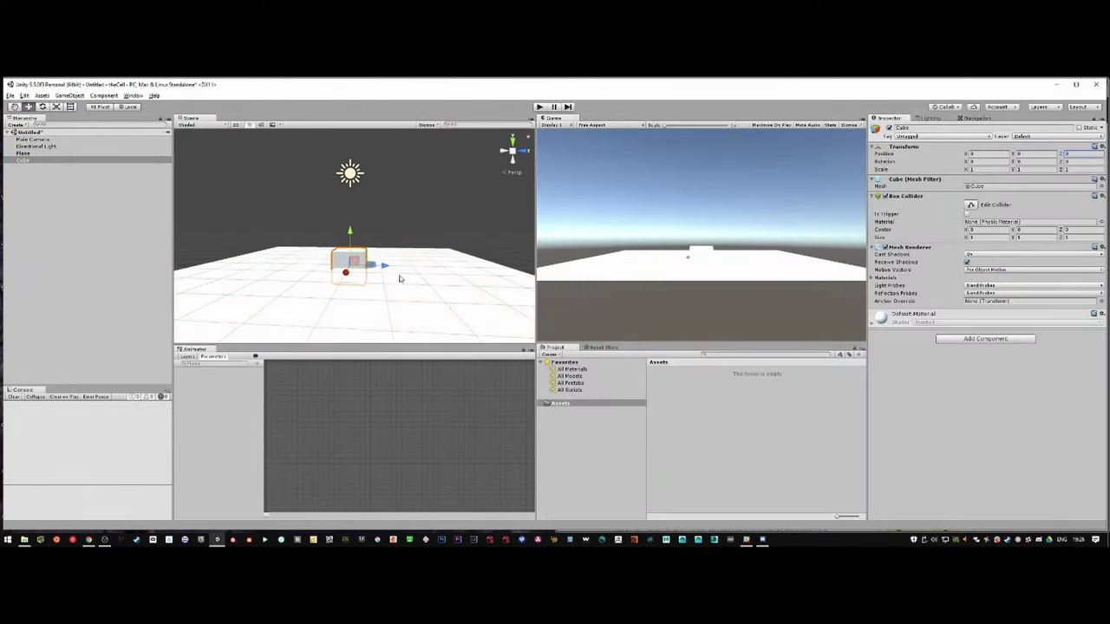
pyautogui.press('r')
pyautogui.moveTo(385, 265); pyautogui.dragTo(669, 297)
pyautogui.click(32, 139)
pyautogui.doubleClick(24, 160)
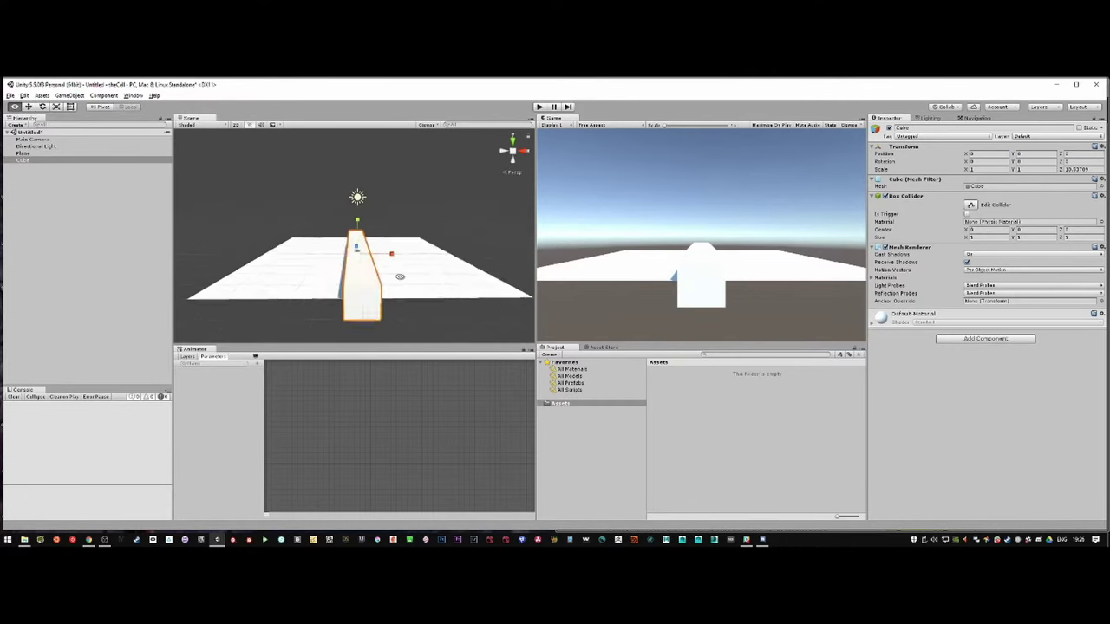
pyautogui.click(1034, 162)
pyautogui.write('90e')
pyautogui.click(356, 196)
pyautogui.moveTo(350, 170); pyautogui.dragTo(384, 183)
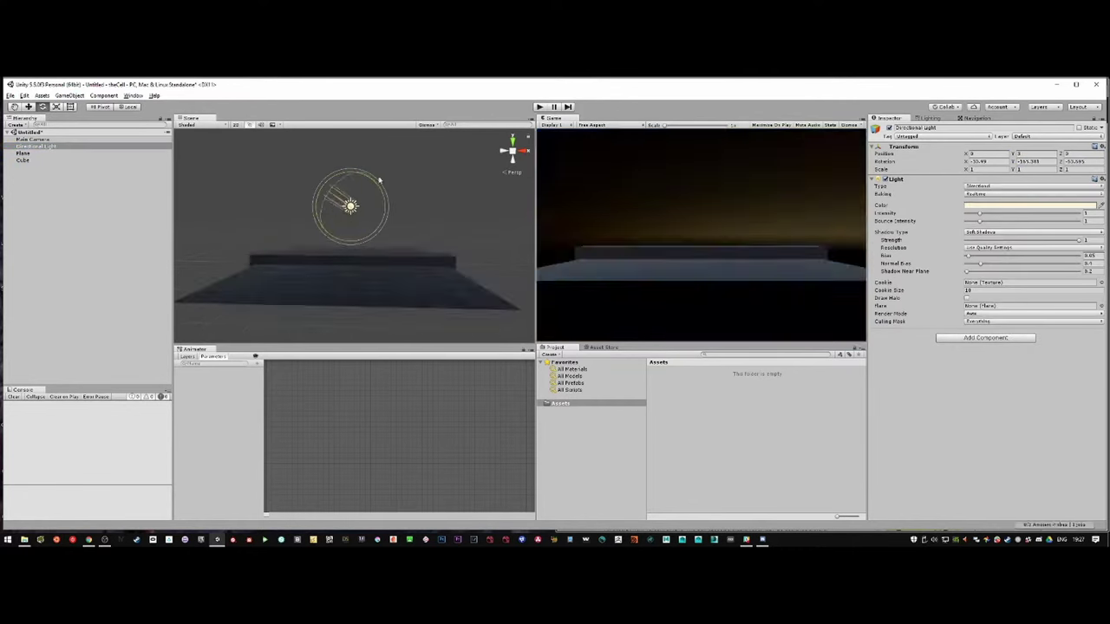
# Duplicate the bar and raise the copies to form higher steps.
pyautogui.click(385, 280)
pyautogui.hotkey('ctrl', 'd')
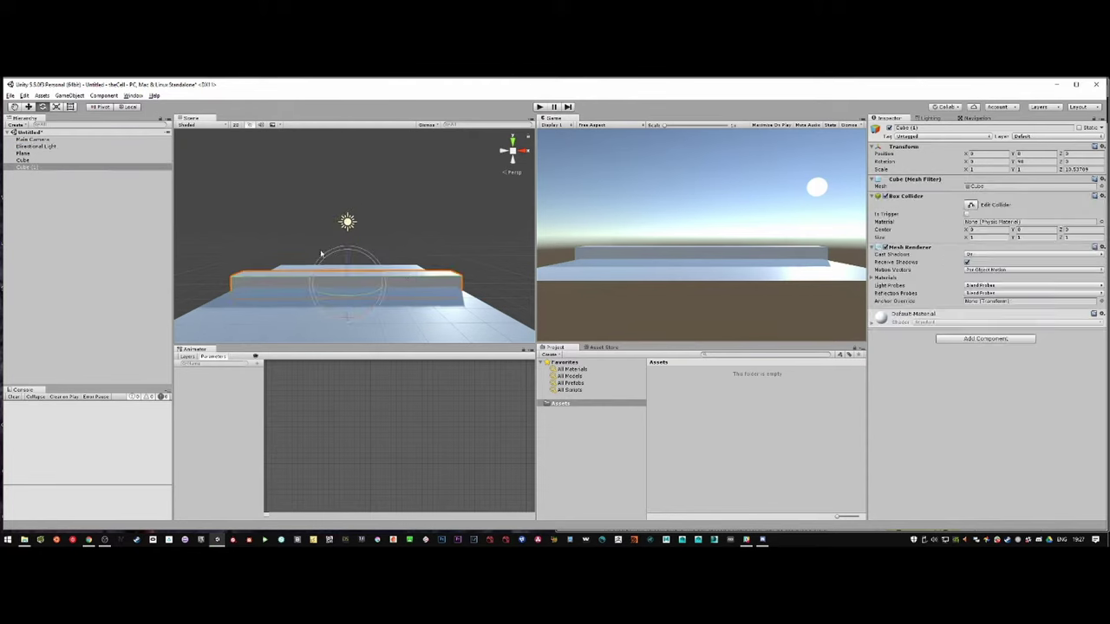
pyautogui.moveTo(347, 260)
pyautogui.mouseDown()
pyautogui.moveTo(346, 234)
pyautogui.moveTo(361, 240)
pyautogui.moveTo(289, 270)
pyautogui.mouseUp()
pyautogui.press('r')
pyautogui.press('w')
pyautogui.hotkey('ctrl', 'd')
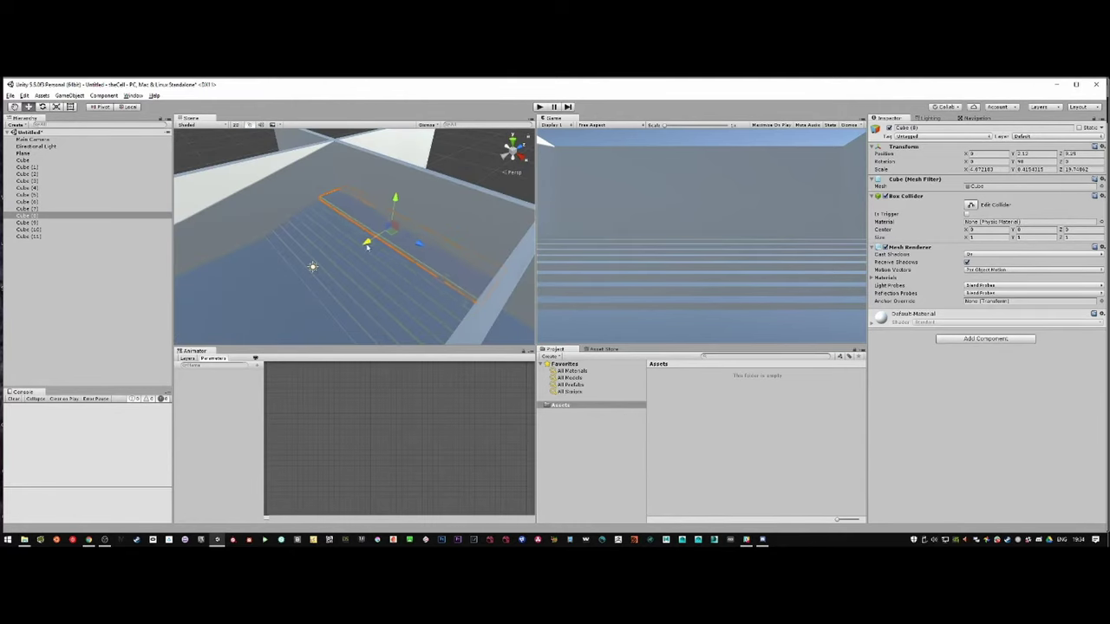
# Select the run of step cubes and orbit to view the flanking walls at an angle.
pyautogui.moveTo(390, 198)
pyautogui.mouseDown()
pyautogui.moveTo(277, 275)
pyautogui.moveTo(410, 289)
pyautogui.mouseUp()
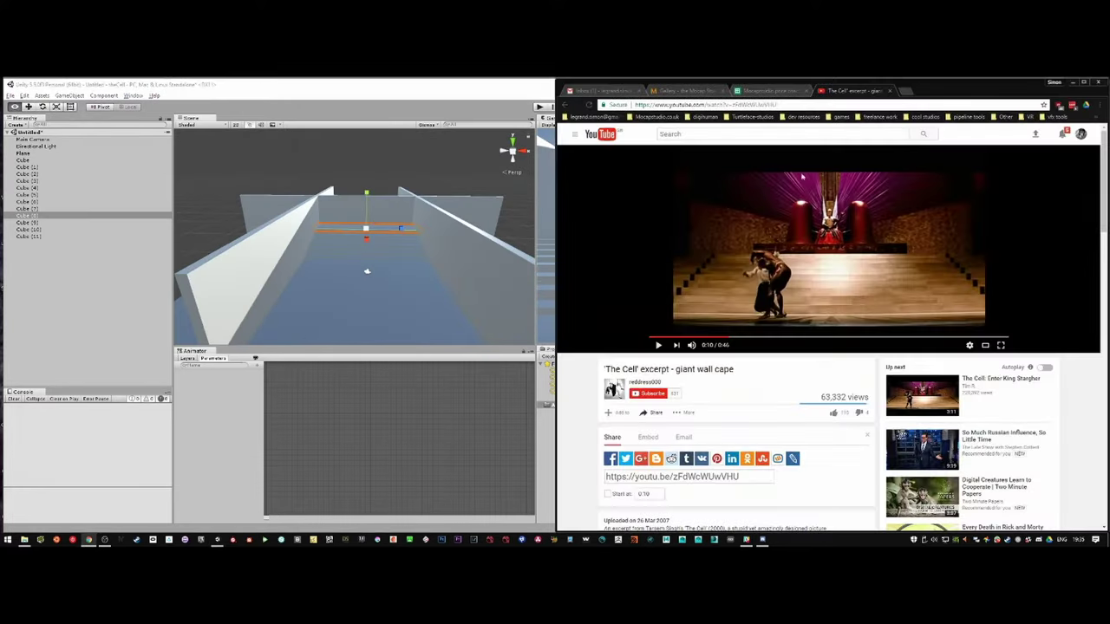
pyautogui.keyDown('alt'); pyautogui.moveTo(390, 260); pyautogui.dragTo(320, 202); pyautogui.keyUp('alt')
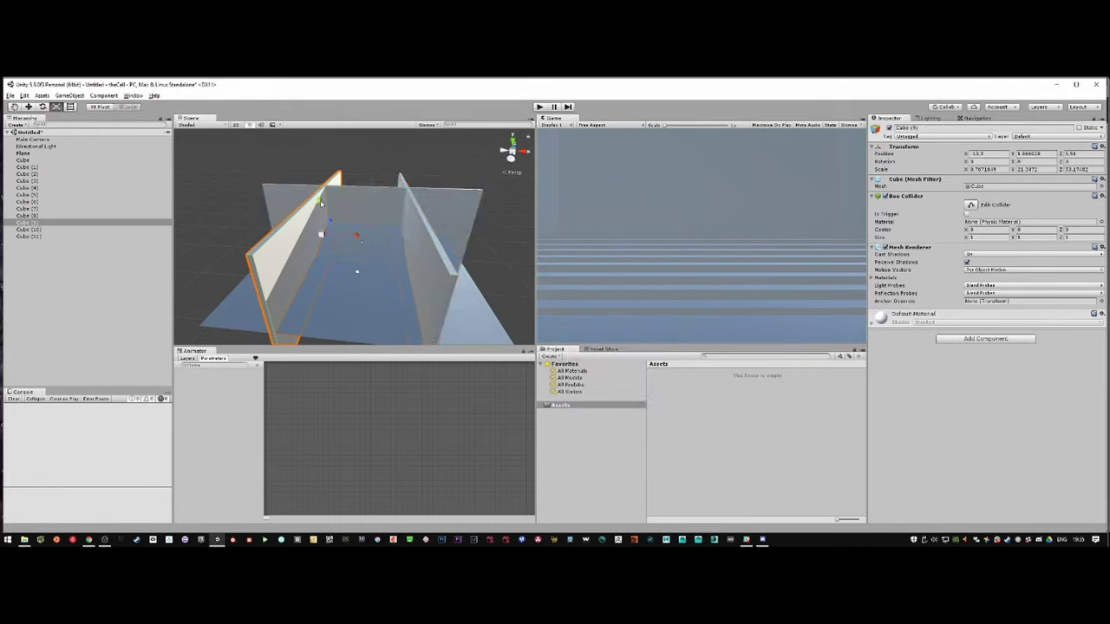
# Create a 'wall' material with a darkened base colour and apply it to the back wall.
pyautogui.rightClick(553, 415)
pyautogui.write('wall')
pyautogui.press('Return')
pyautogui.click(969, 163)
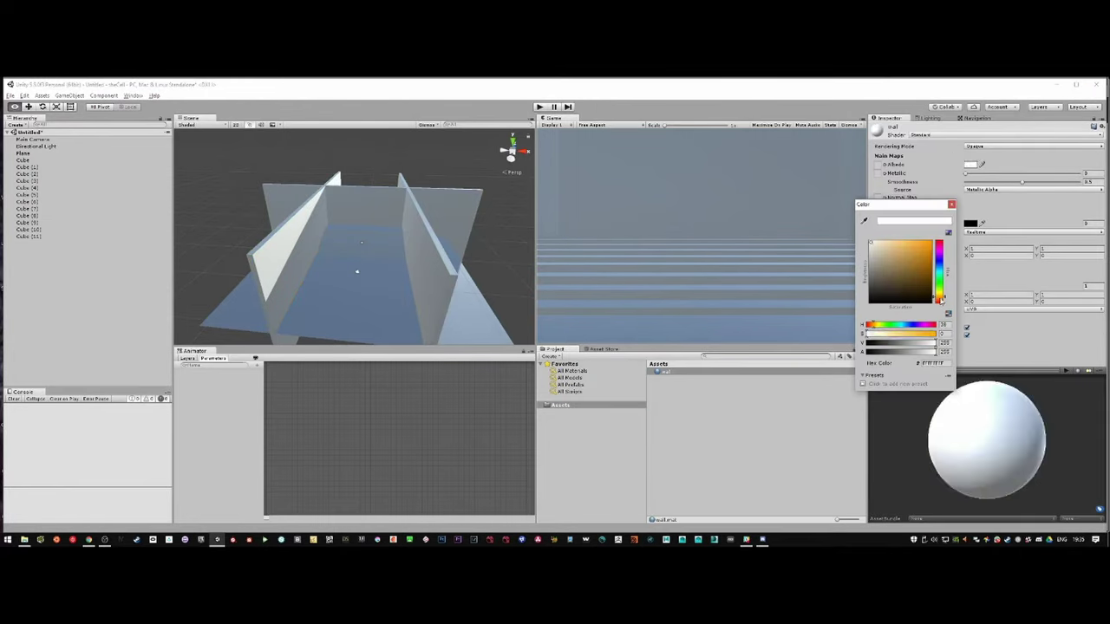
pyautogui.click(969, 223)
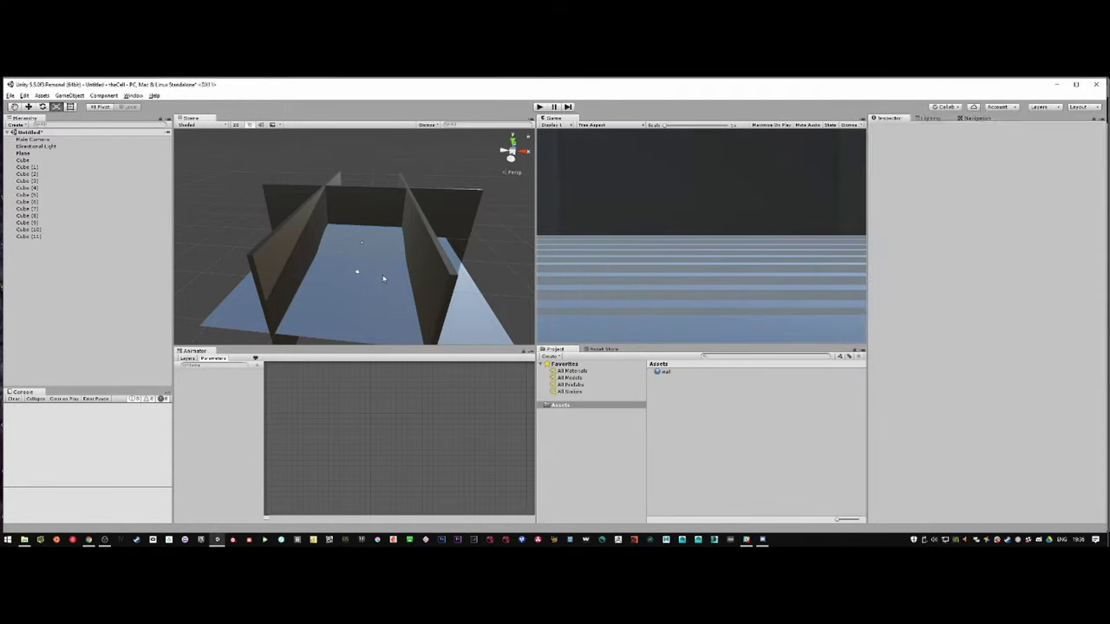
pyautogui.click(398, 230)
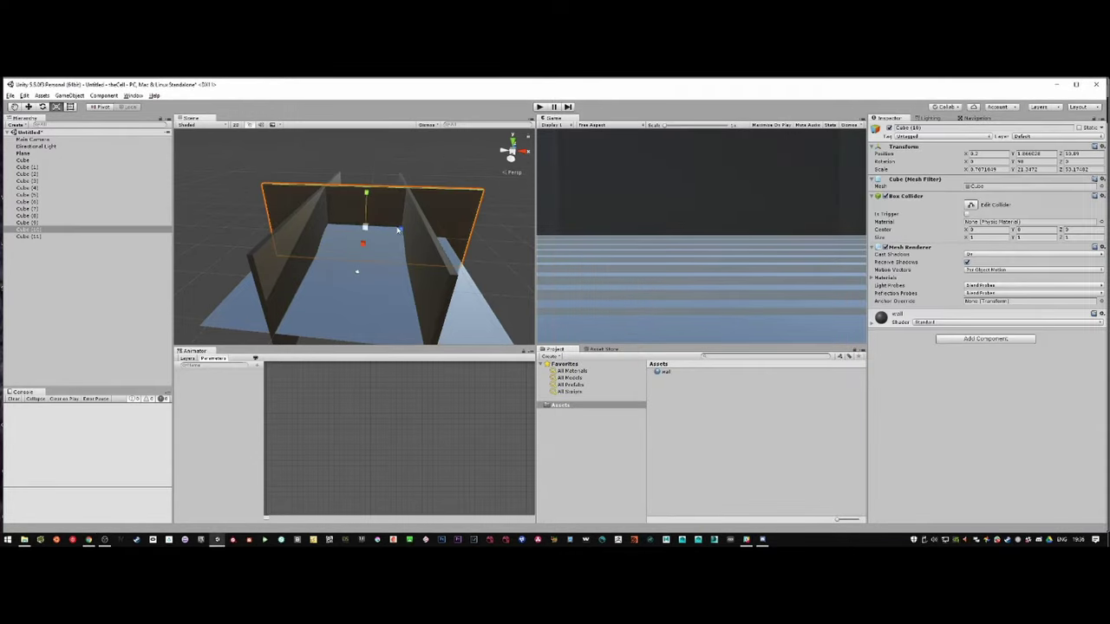
# Give the step cubes a new 'stops' material with its own colour, then re-angle the sun.
pyautogui.moveTo(392, 234); pyautogui.dragTo(460, 251)
pyautogui.rightClick(685, 381)
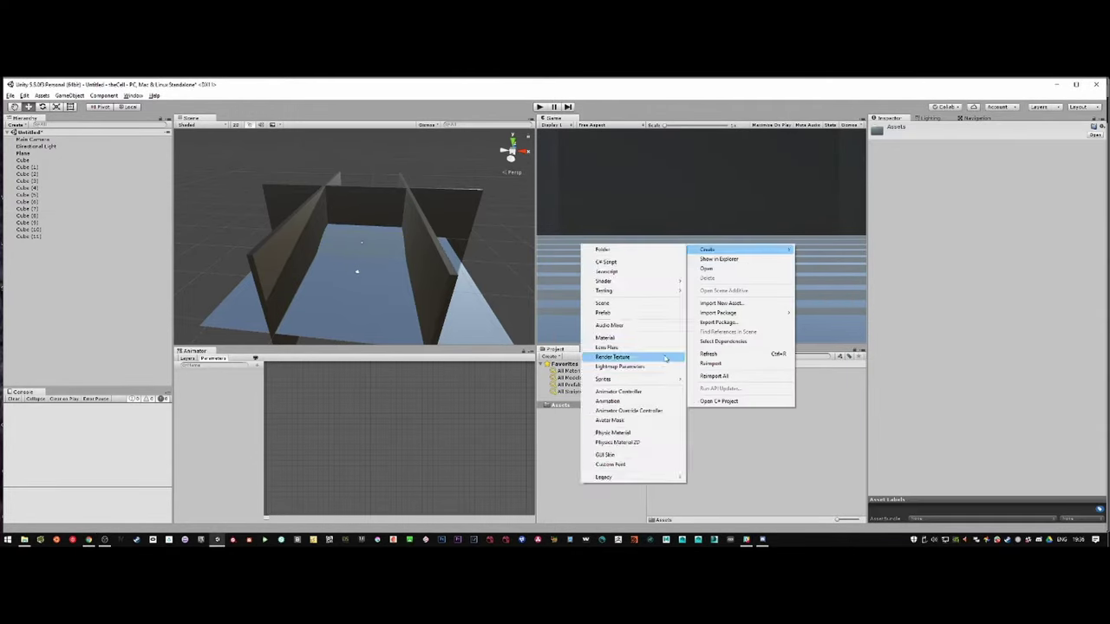
pyautogui.click(619, 359)
pyautogui.write('stops')
pyautogui.press('Return')
pyautogui.keyDown('ctrl'); pyautogui.click(39, 146); pyautogui.keyUp('ctrl')
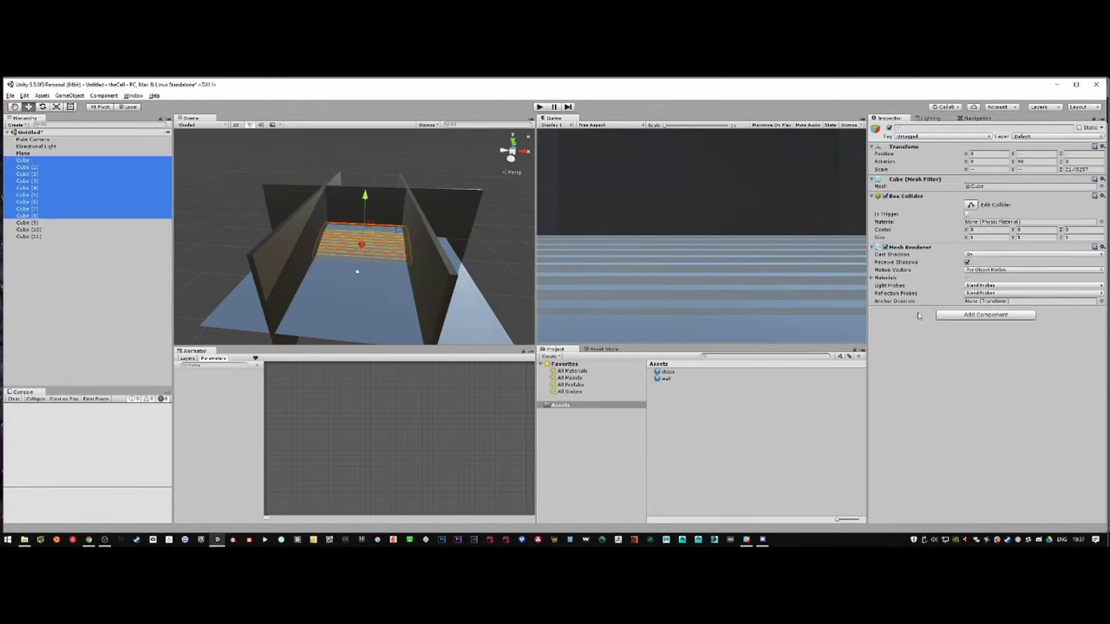
pyautogui.click(926, 334)
pyautogui.click(967, 352)
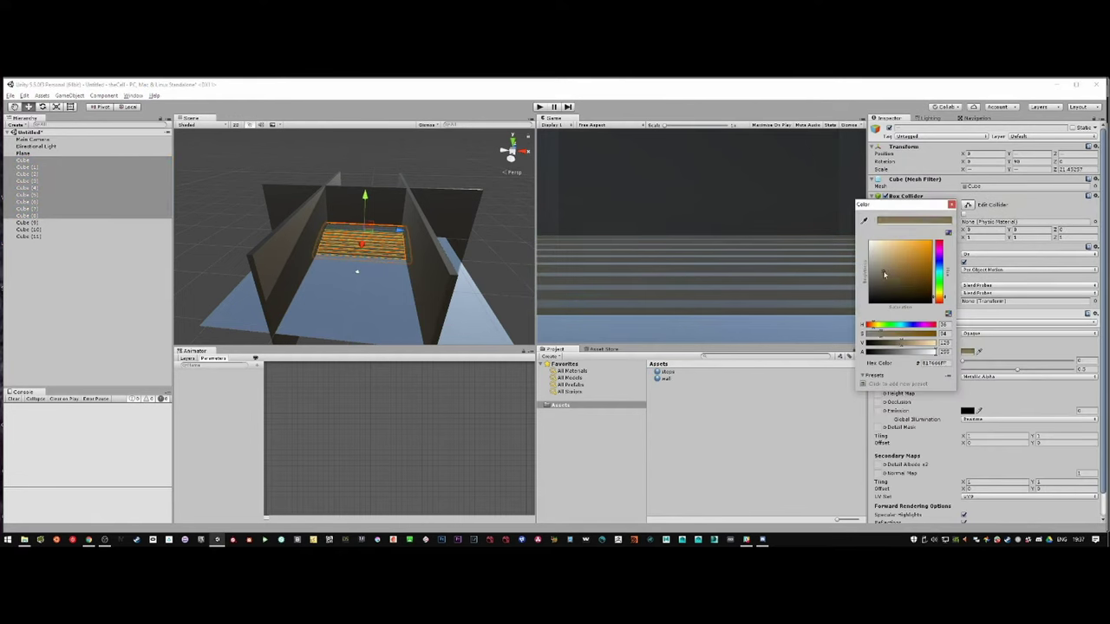
pyautogui.click(357, 272)
pyautogui.moveTo(356, 271)
pyautogui.mouseDown()
pyautogui.moveTo(354, 281)
pyautogui.moveTo(719, 205)
pyautogui.mouseUp()
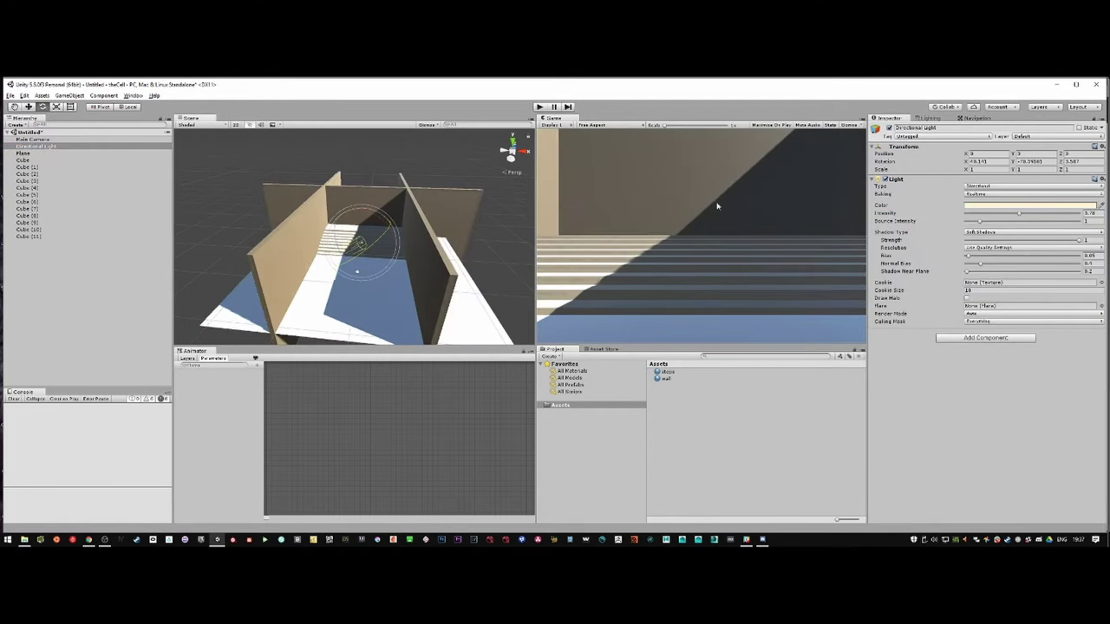
# Change the light type to Spot and use global rotation handles.
pyautogui.hotkey('alt', 'Tab')
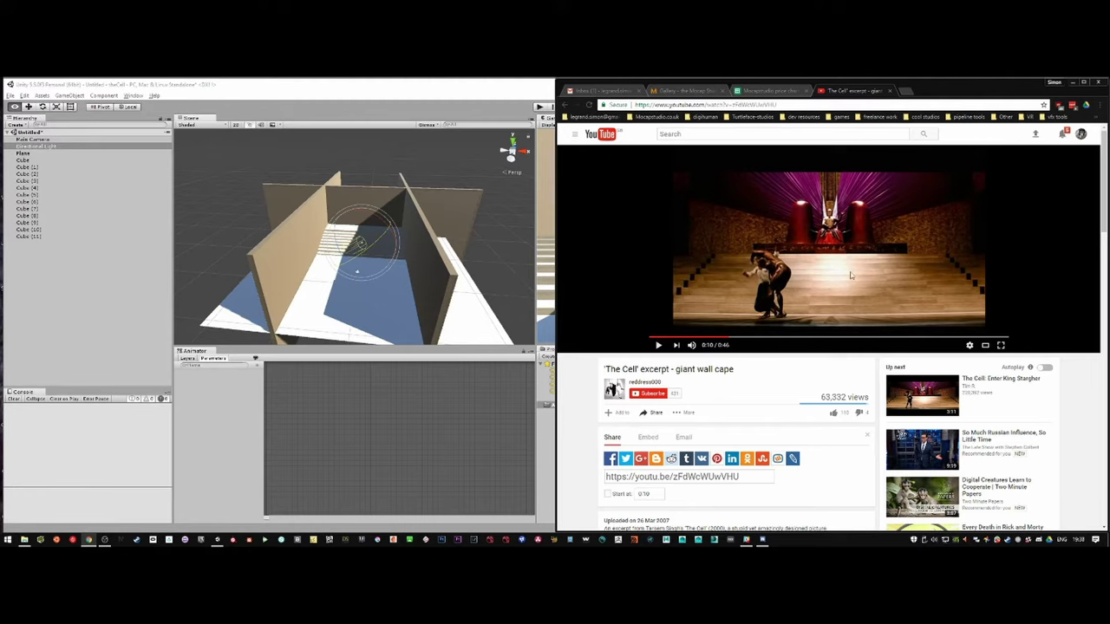
pyautogui.click(405, 91)
pyautogui.click(983, 195)
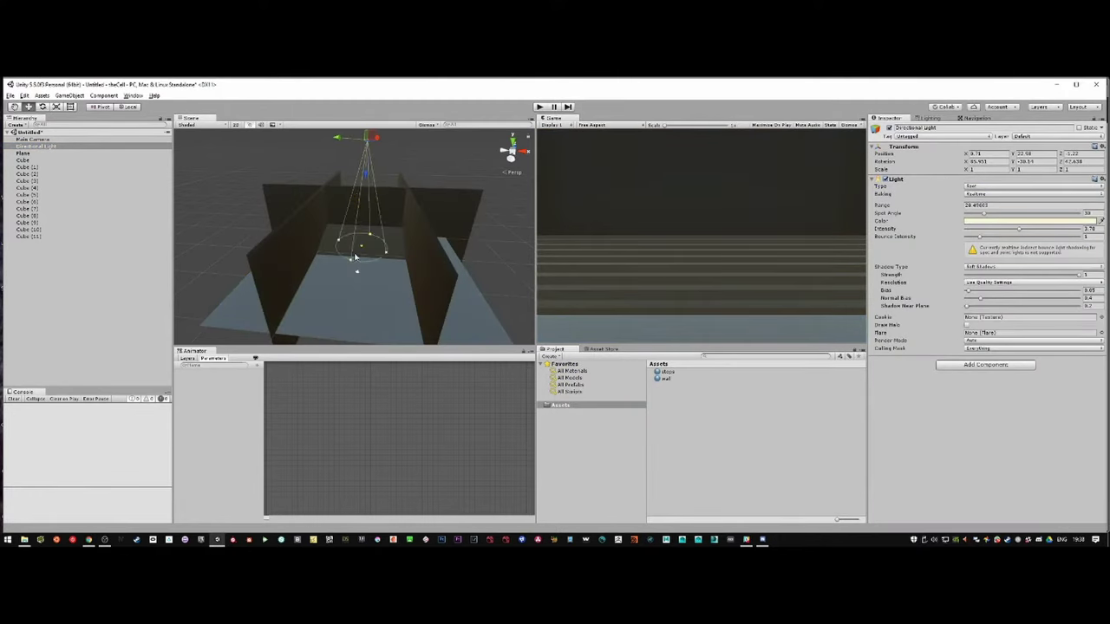
pyautogui.press('x')
pyautogui.press('e')
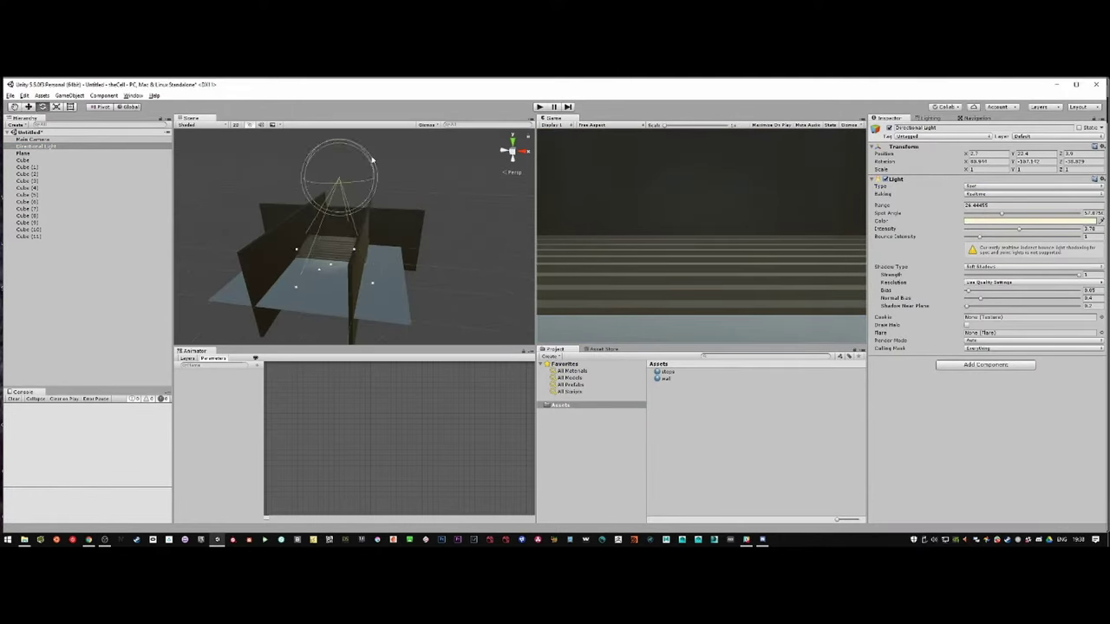
# Position the spotlight above the steps, then open Lighting and agree to save the scene.
pyautogui.keyDown('alt'); pyautogui.moveTo(330, 162); pyautogui.dragTo(441, 168); pyautogui.keyUp('alt')
pyautogui.press('w')
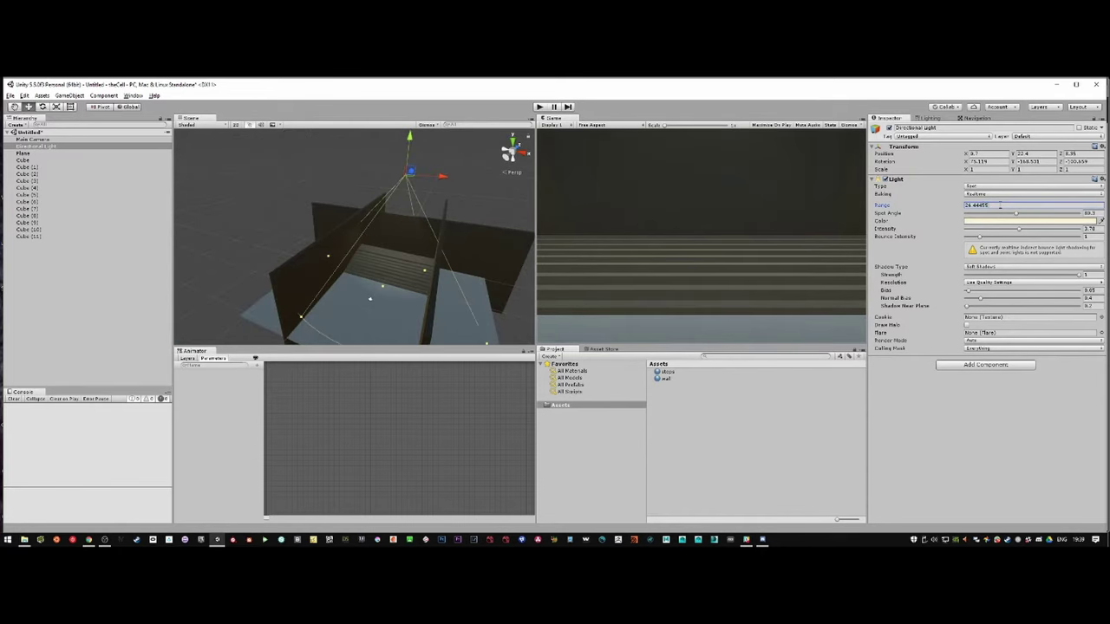
pyautogui.click(929, 117)
pyautogui.click(1062, 488)
# Save the scene as Main.
pyautogui.click(578, 325)
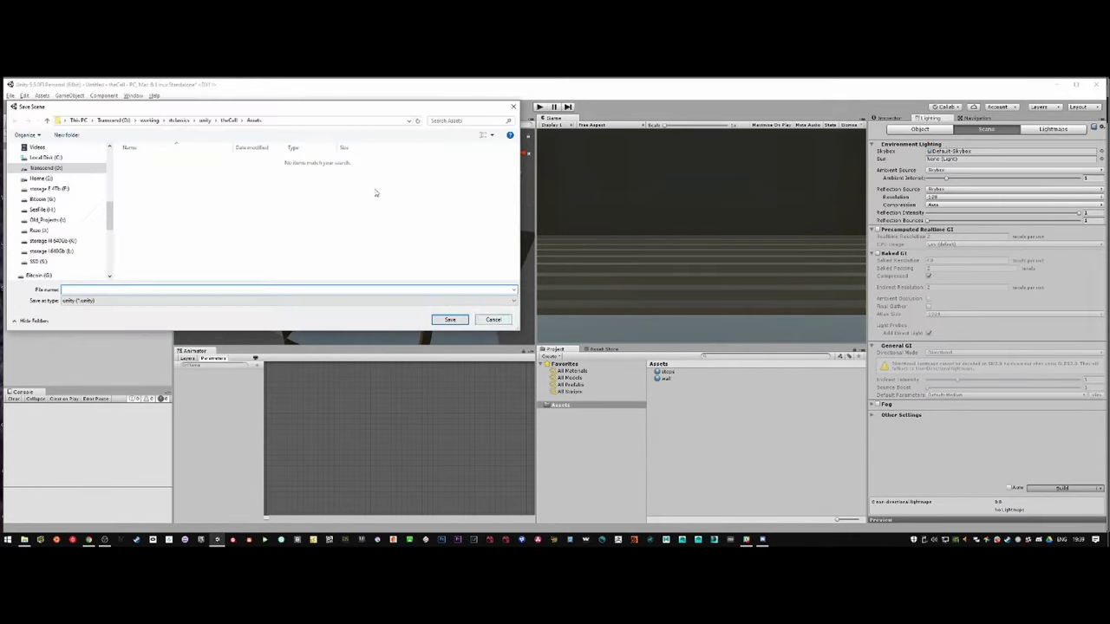
pyautogui.write('Main')
pyautogui.press('Return')
# Set Skybox to None, ambient source to black Color, and reflections to Custom.
pyautogui.click(1100, 151)
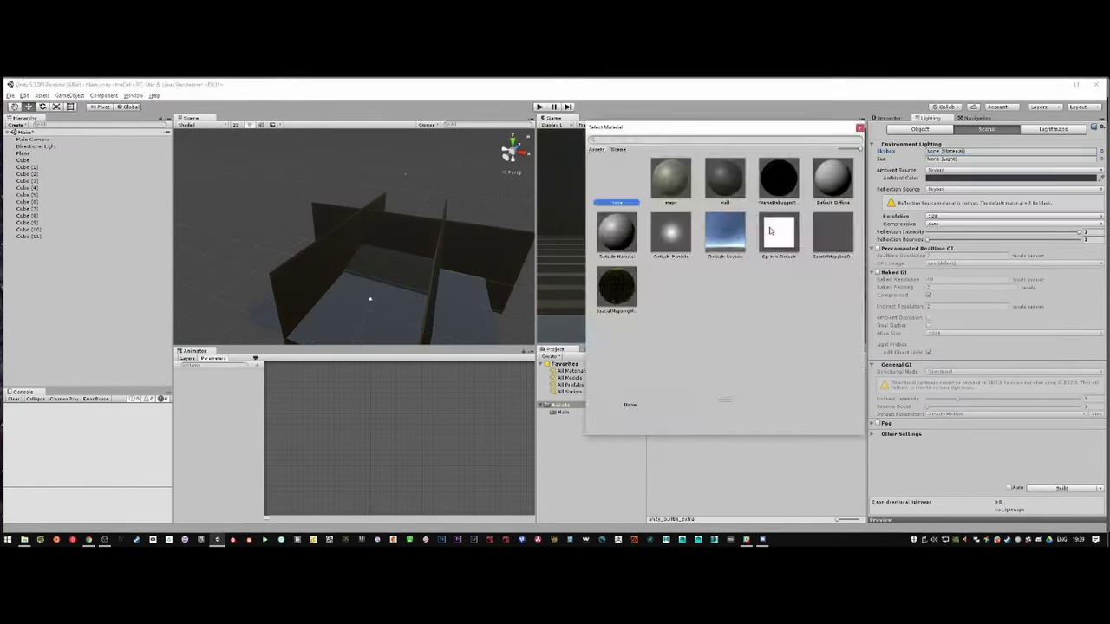
pyautogui.doubleClick(615, 178)
pyautogui.click(1010, 170)
pyautogui.click(941, 190)
pyautogui.click(1010, 178)
pyautogui.click(956, 213)
# Make the Directional Light the sun source and enable Realtime Global Illumination.
pyautogui.doubleClick(36, 146)
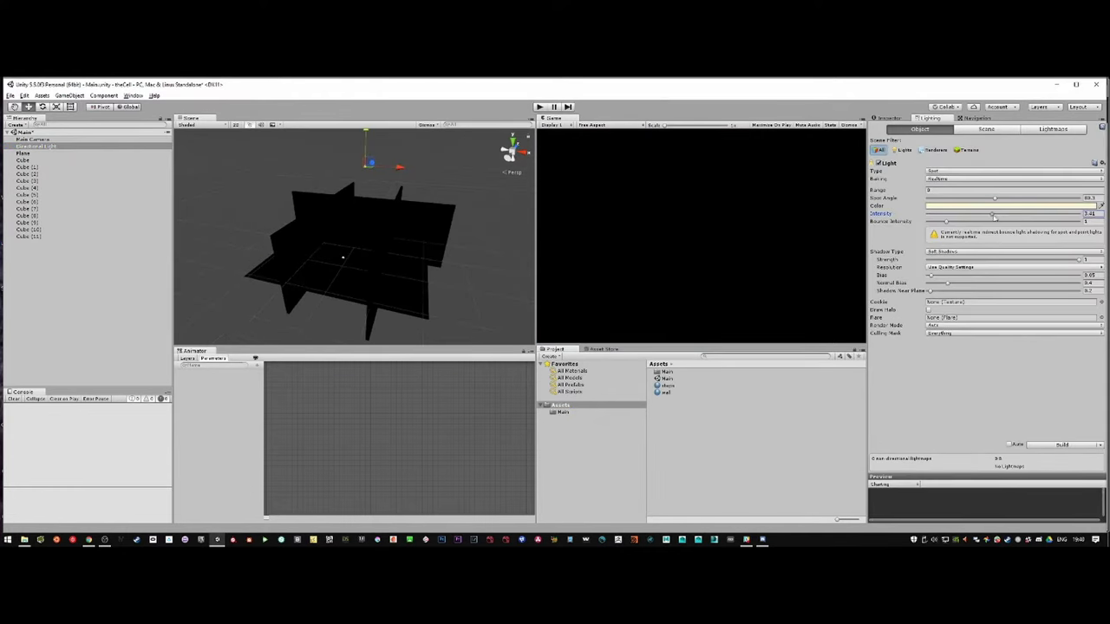
pyautogui.click(986, 128)
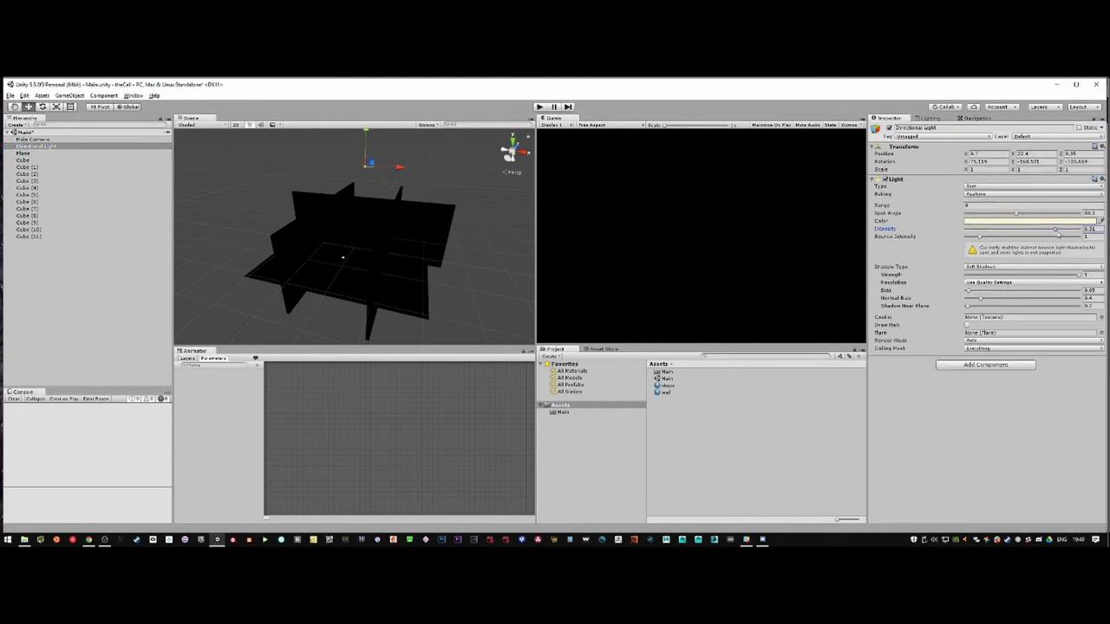
pyautogui.click(1101, 159)
pyautogui.doubleClick(625, 173)
pyautogui.click(957, 177)
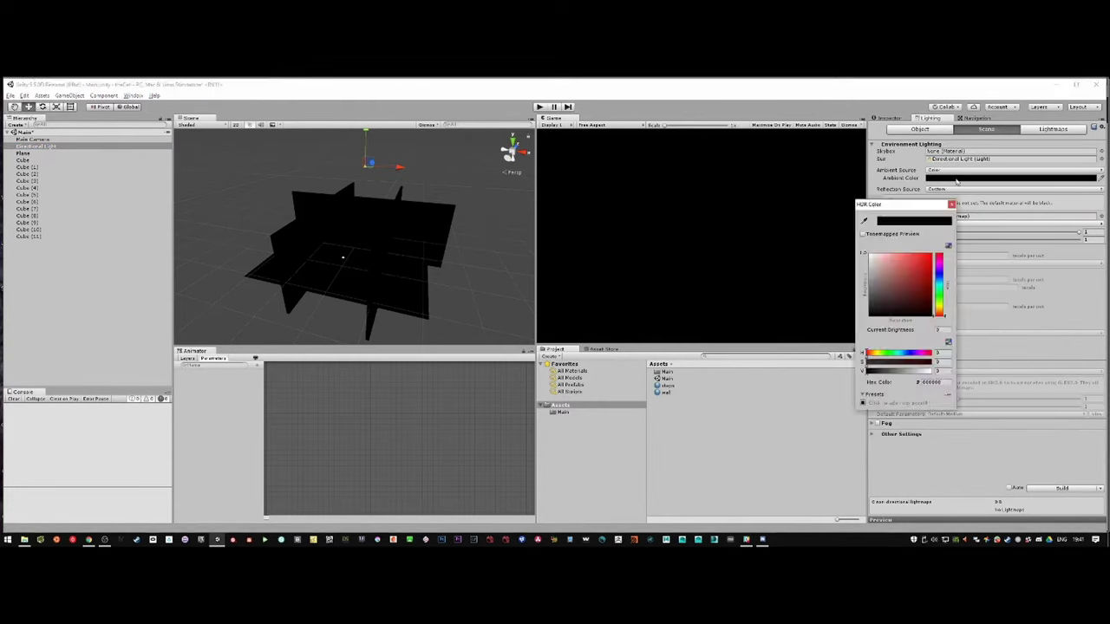
pyautogui.click(843, 327)
pyautogui.click(877, 249)
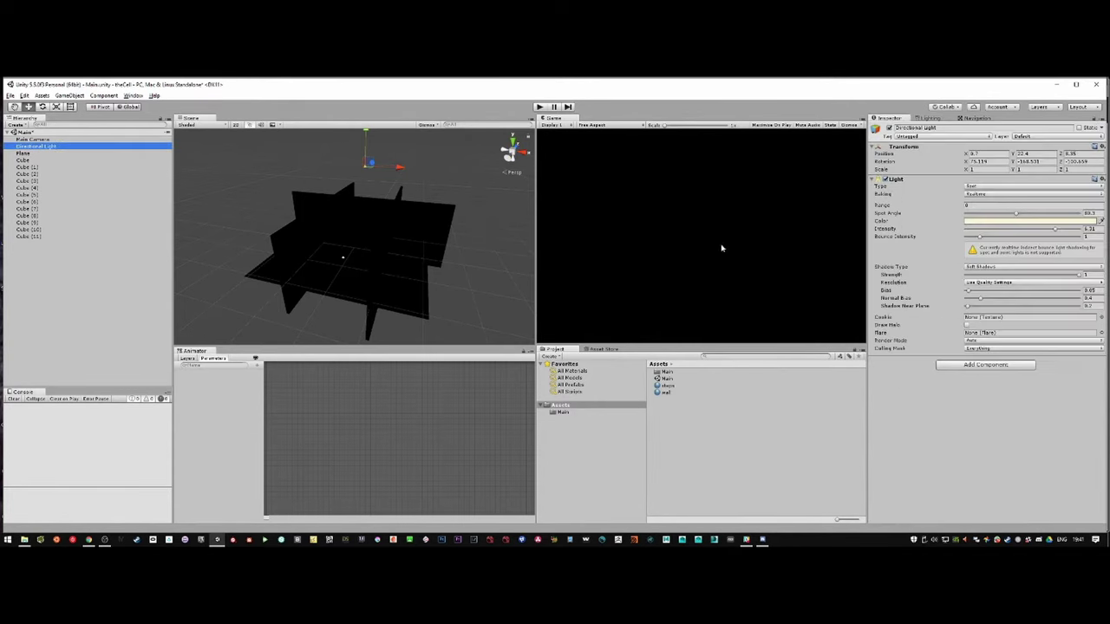
# Extend the spotlight's range onto the steps and raise its intensity.
pyautogui.moveTo(354, 231)
pyautogui.mouseDown()
pyautogui.moveTo(368, 258)
pyautogui.moveTo(407, 260)
pyautogui.mouseUp()
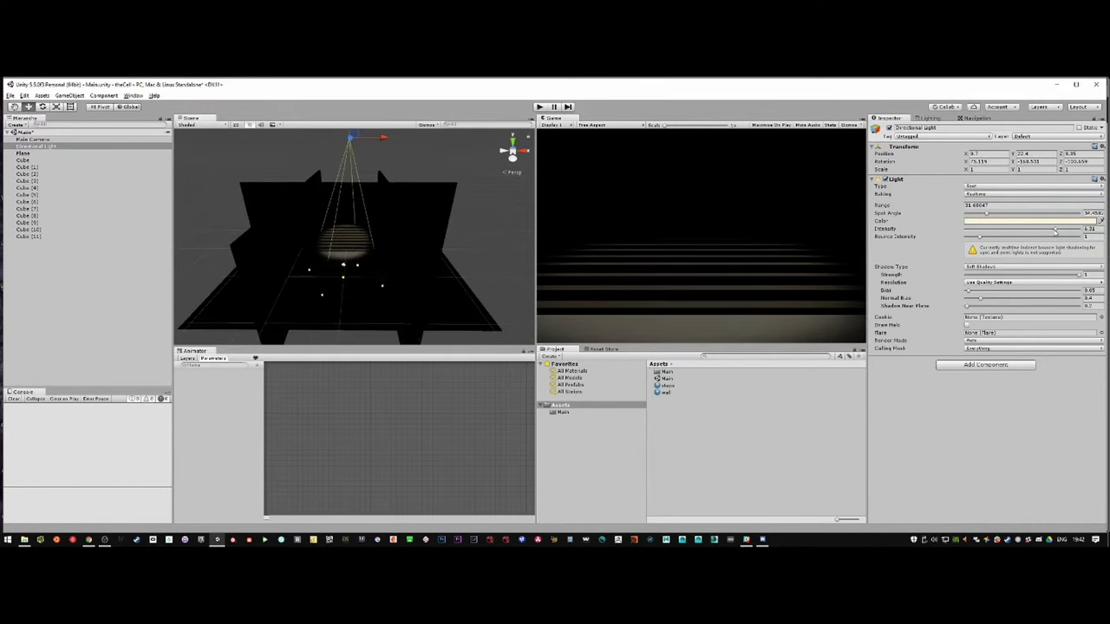
pyautogui.moveTo(1055, 231); pyautogui.dragTo(1099, 224)
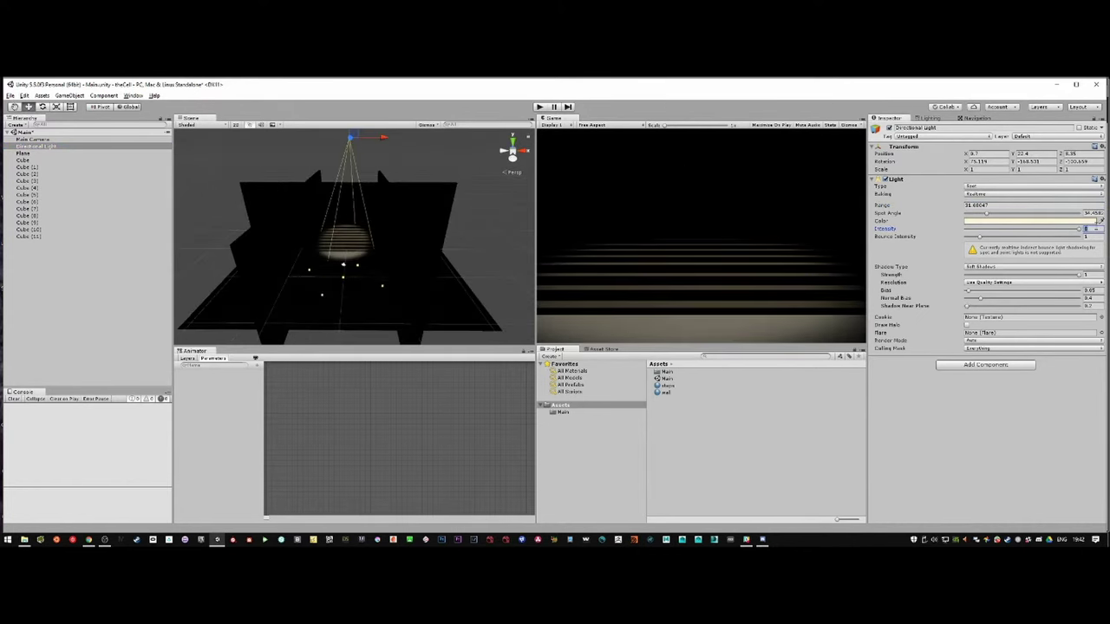
pyautogui.click(1084, 222)
# Duplicate the spotlight twice.
pyautogui.press('Escape')
pyautogui.hotkey('ctrl', 'd')
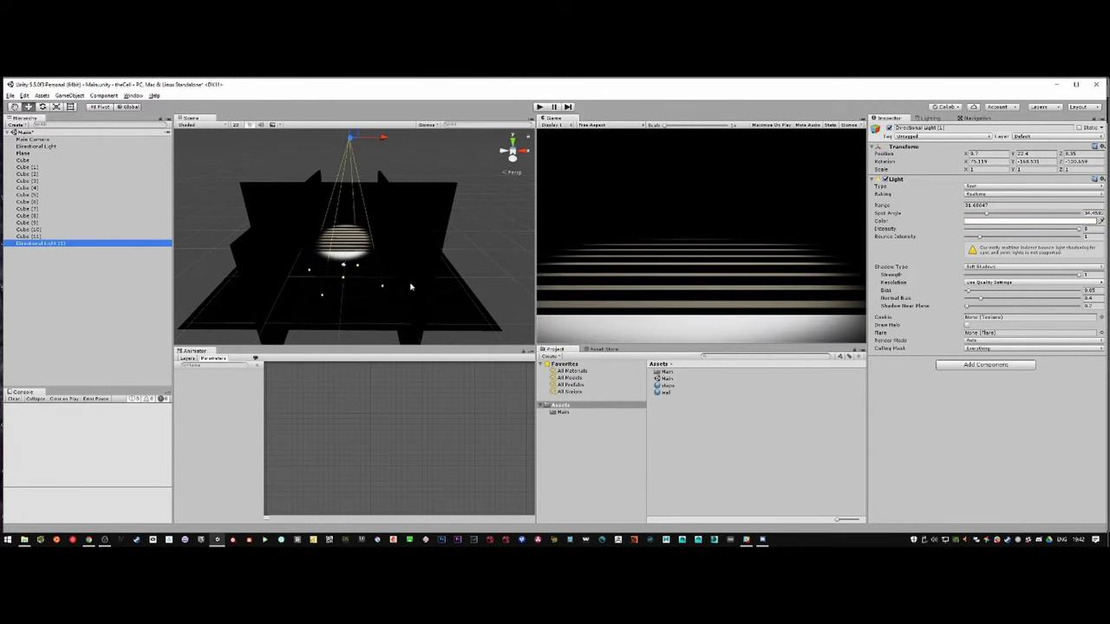
pyautogui.click(1031, 222)
pyautogui.press('Escape')
pyautogui.hotkey('ctrl', 'd')
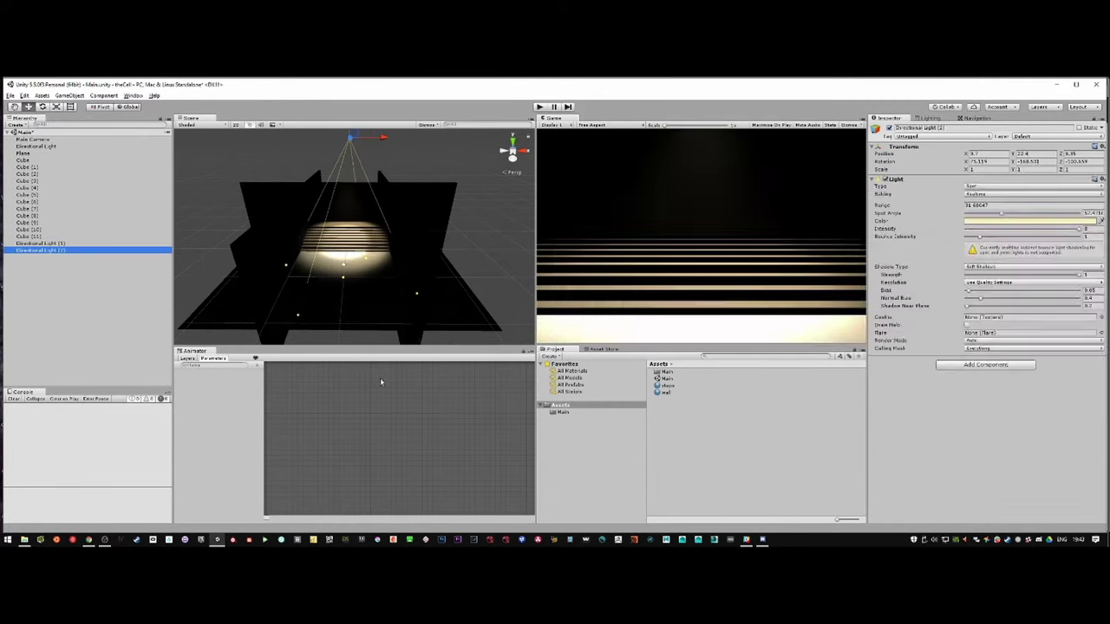
# Check the reference video, then duplicate a light and set its type to Directional.
pyautogui.hotkey('alt', 'Tab')
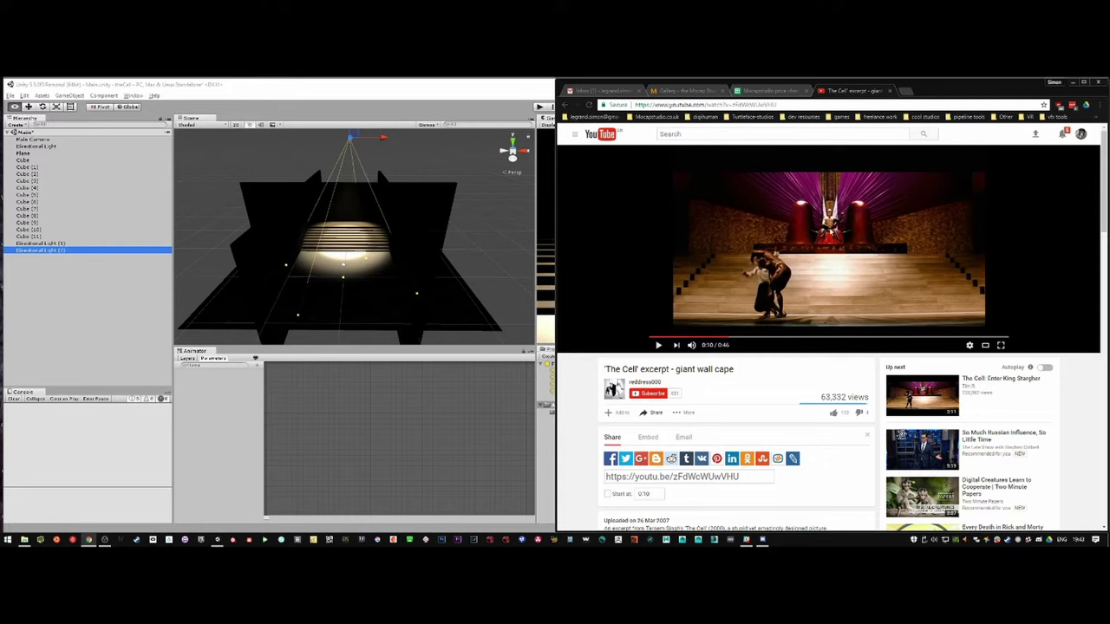
pyautogui.hotkey('alt', 'Tab')
pyautogui.moveTo(330, 260)
pyautogui.keyDown('alt'); pyautogui.mouseDown()
pyautogui.moveTo(373, 251)
pyautogui.moveTo(293, 258)
pyautogui.moveTo(376, 271)
pyautogui.moveTo(340, 275)
pyautogui.mouseUp(); pyautogui.keyUp('alt')
pyautogui.hotkey('ctrl', 'd')
pyautogui.click(1022, 188)
pyautogui.click(990, 204)
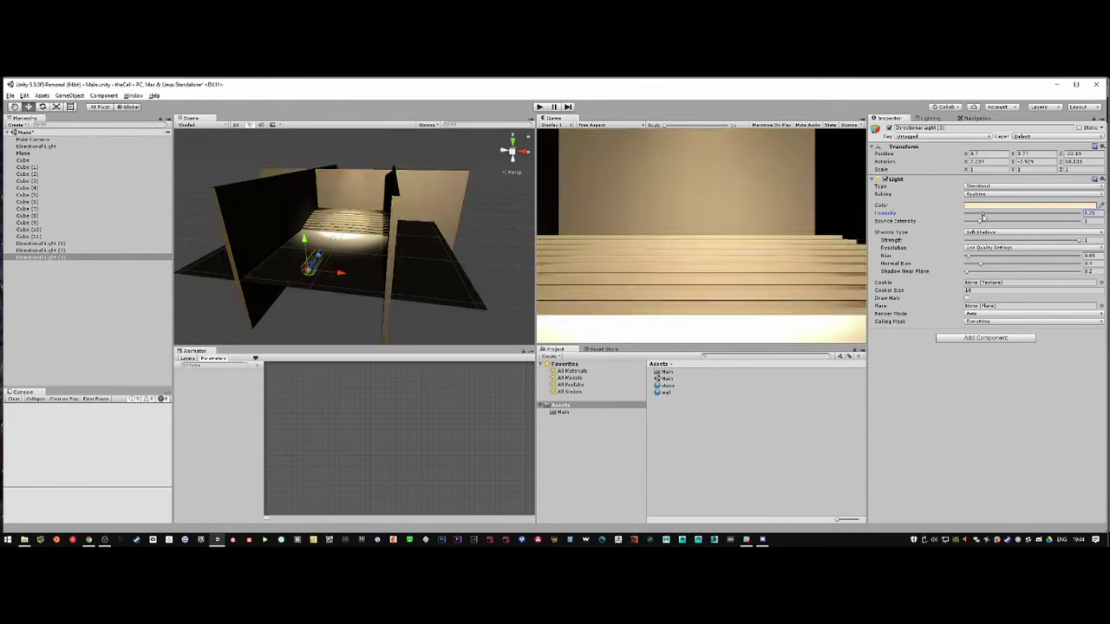
# Restore Default-Skybox in environment lighting and make more copies of the light.
pyautogui.click(929, 117)
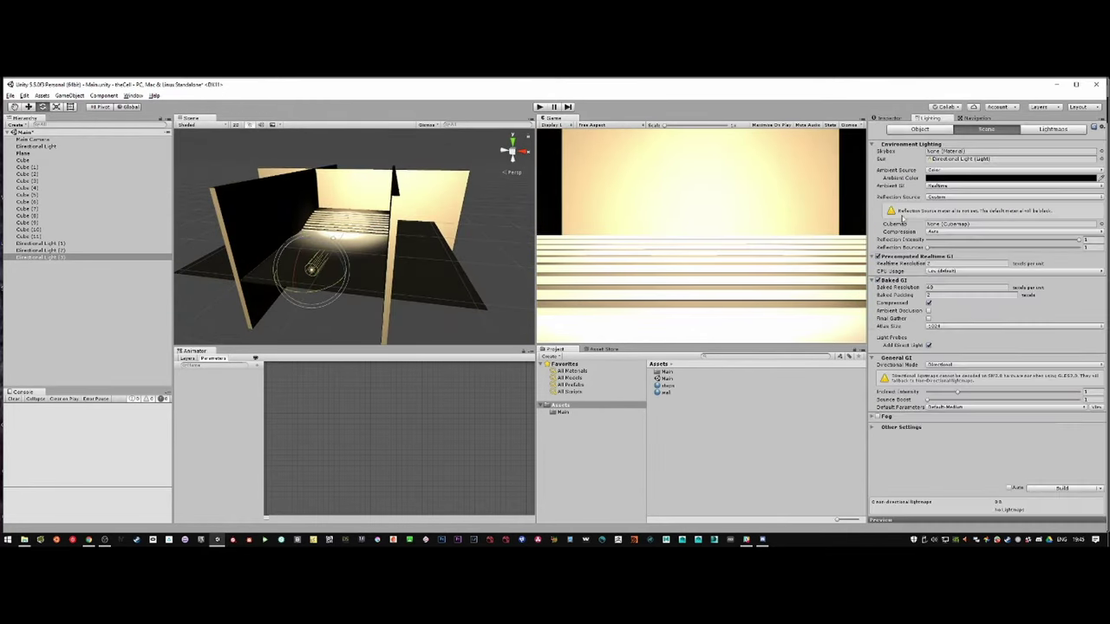
pyautogui.hotkey('ctrl', 'z')
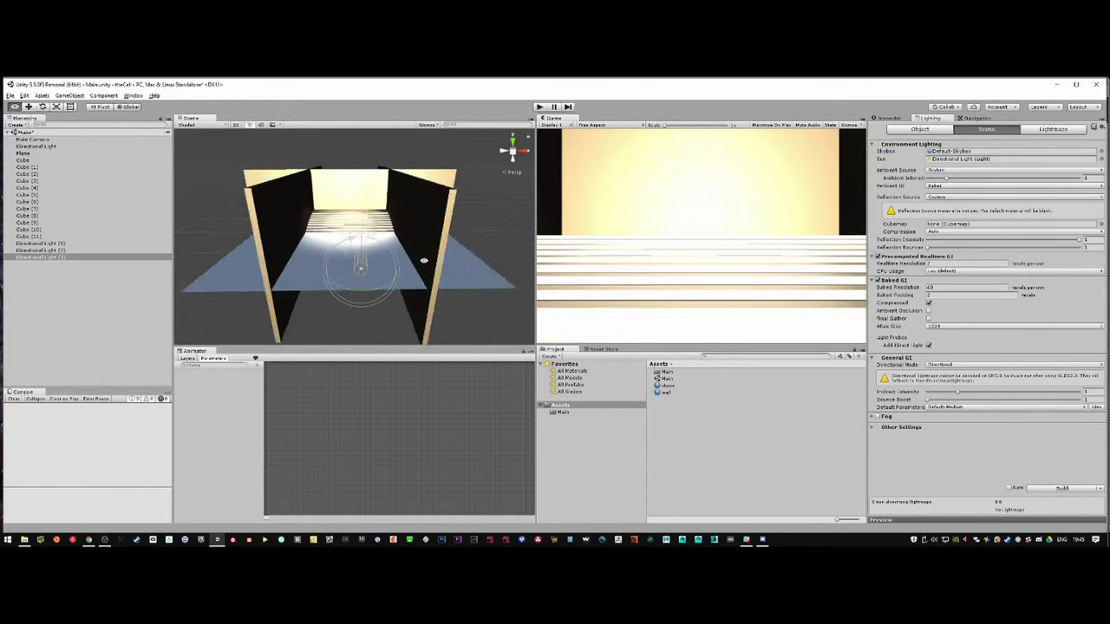
pyautogui.hotkey('ctrl', 'd')
pyautogui.hotkey('ctrl', 'd')
pyautogui.click(902, 122)
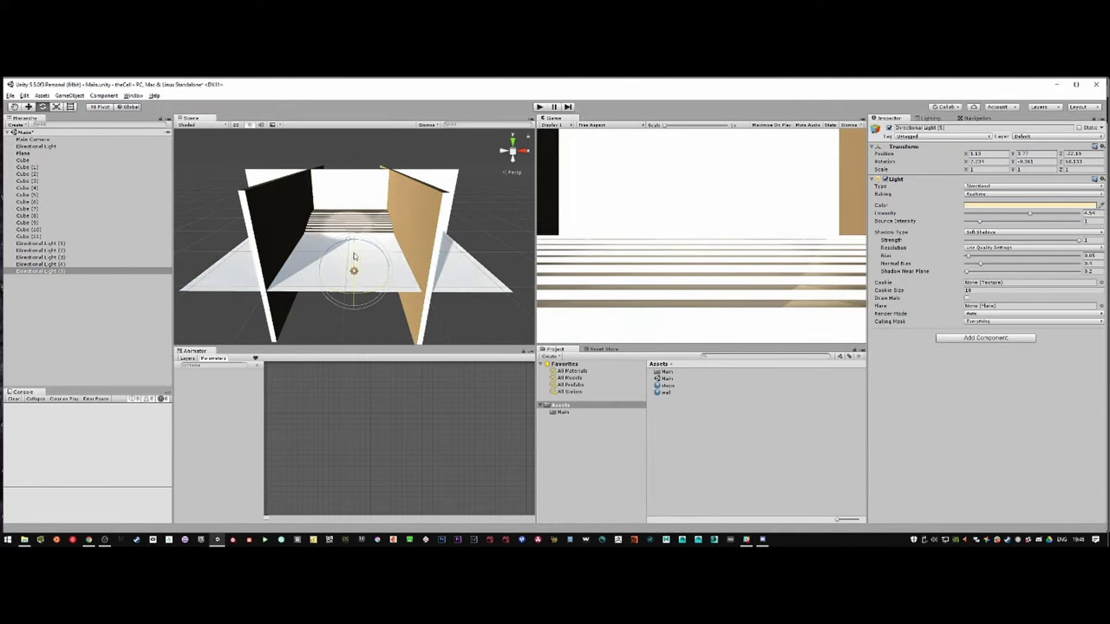
# Dim the two extra directional lights, then delete them.
pyautogui.keyDown('ctrl'); pyautogui.click(39, 264); pyautogui.keyUp('ctrl')
pyautogui.moveTo(1063, 212); pyautogui.dragTo(979, 217)
pyautogui.press('Delete')
pyautogui.hotkey('alt', 'Tab')
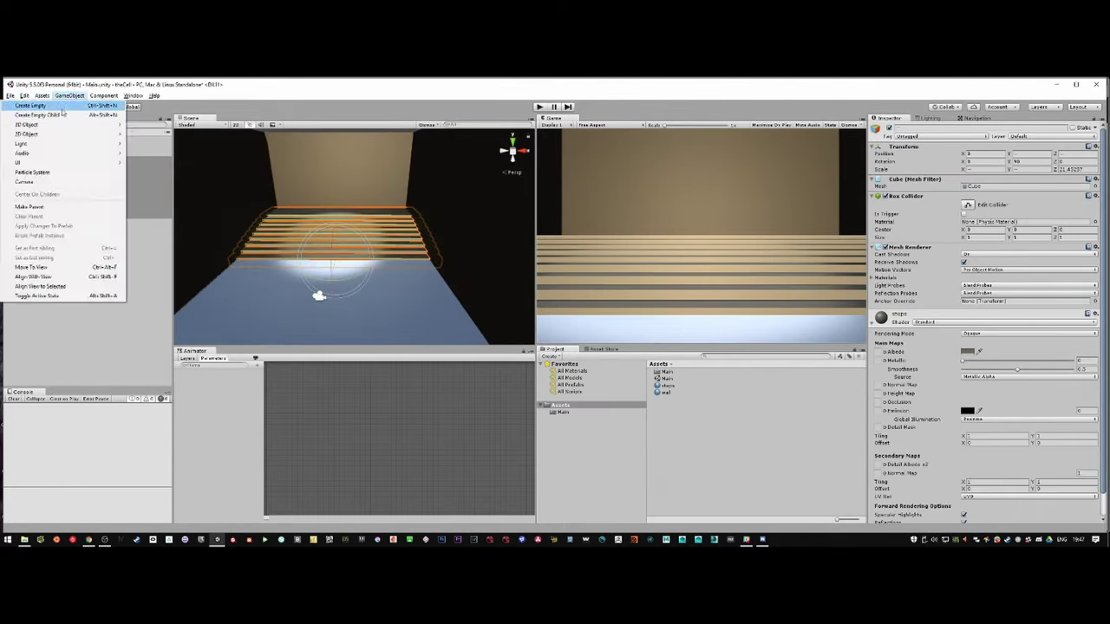
# Parent the step cubes under a new empty object named 'steps_group'.
pyautogui.click(41, 212)
pyautogui.keyDown('shift'); pyautogui.click(26, 160); pyautogui.keyUp('shift')
pyautogui.moveTo(26, 191); pyautogui.dragTo(32, 264)
pyautogui.press('F2')
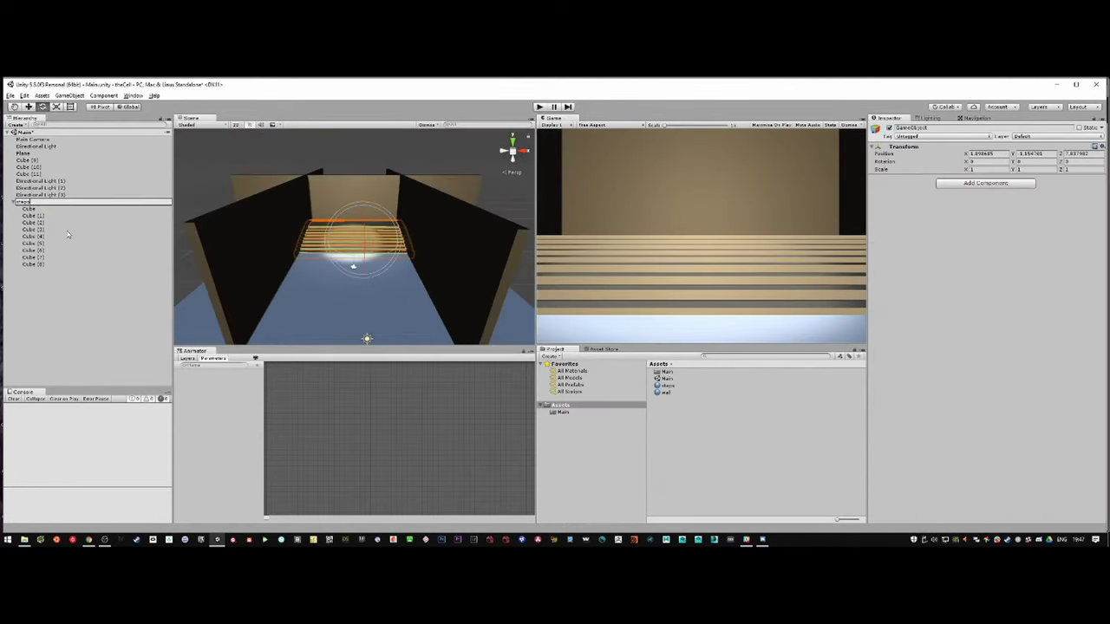
pyautogui.write('steps_group')
pyautogui.press('Return')
# Group the wall cubes as 'walls' and open a new browser tab beside Unity.
pyautogui.click(28, 160)
pyautogui.keyDown('shift'); pyautogui.click(33, 174); pyautogui.keyUp('shift')
pyautogui.click(69, 95)
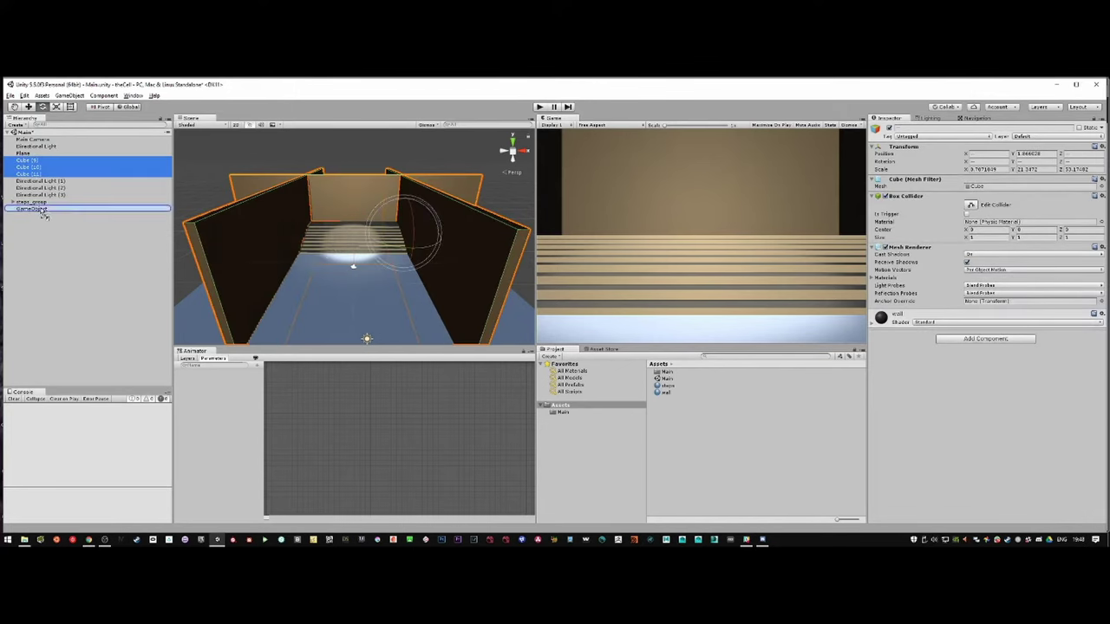
pyautogui.write('walls')
pyautogui.click(666, 385)
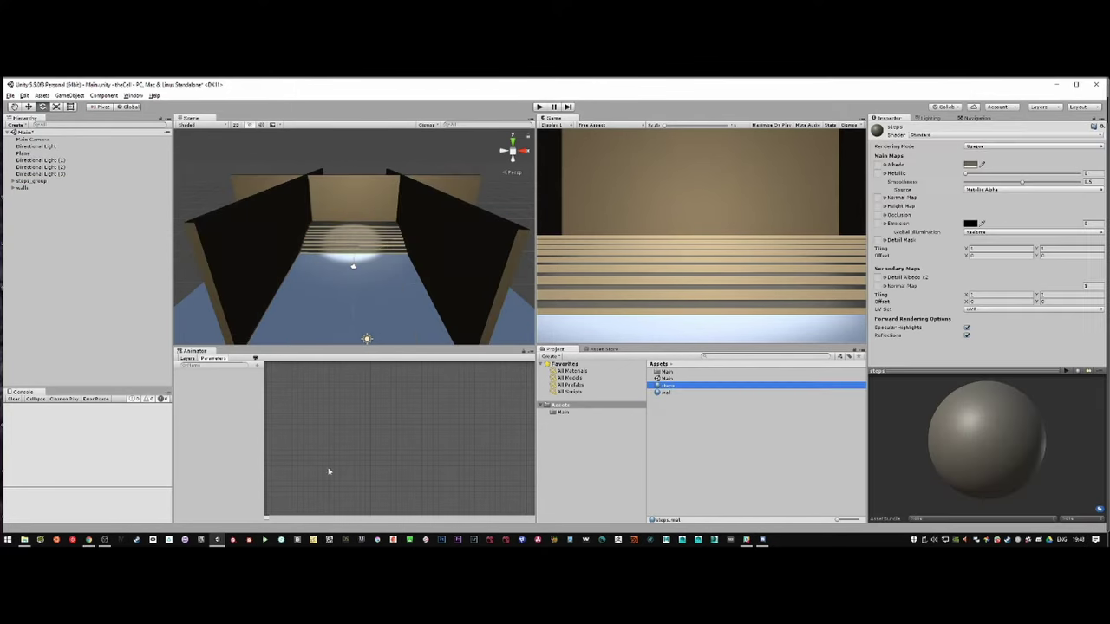
pyautogui.click(87, 539)
pyautogui.hotkey('ctrl', 't')
# Go to textures.com and browse to the Wood > Planks textures.
pyautogui.write('textures')
pyautogui.press('Down')
pyautogui.press('Return')
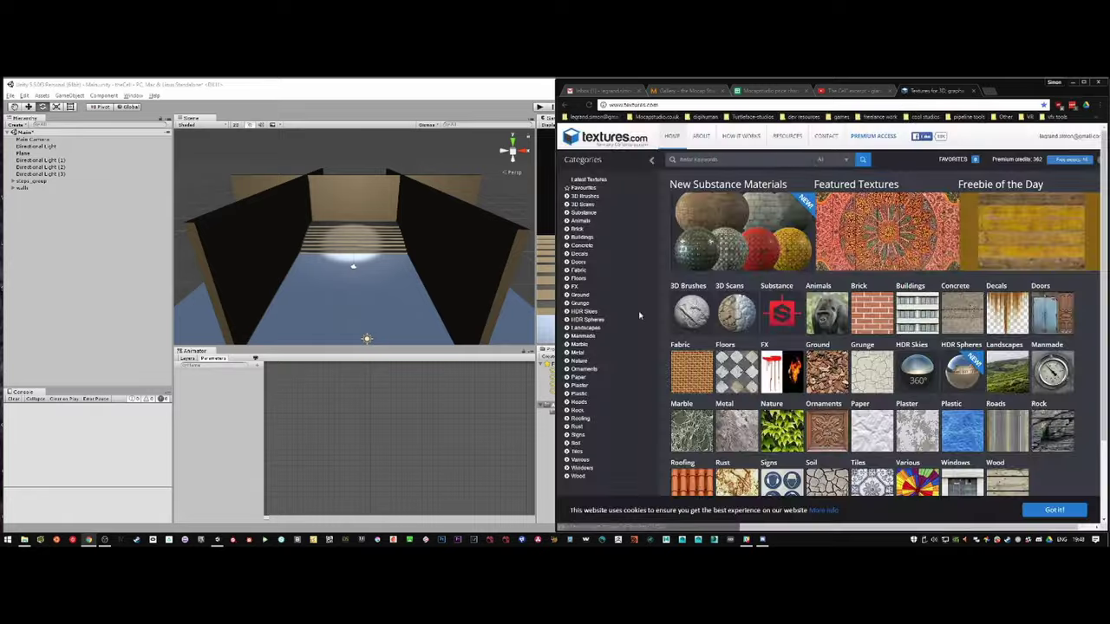
pyautogui.click(1007, 477)
pyautogui.scroll(-5, 928, 260)
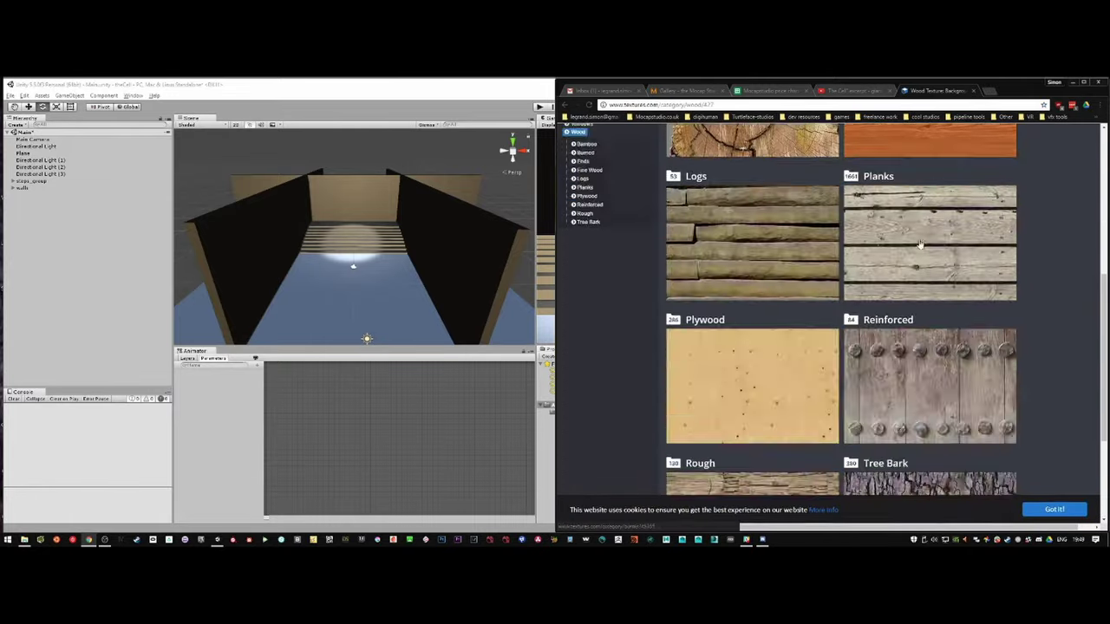
pyautogui.click(929, 248)
# Download the WoodPlanksClean0020 clean wood planks JPG.
pyautogui.scroll(-5, 929, 322)
pyautogui.scroll(-5, 890, 332)
pyautogui.scroll(-5, 891, 331)
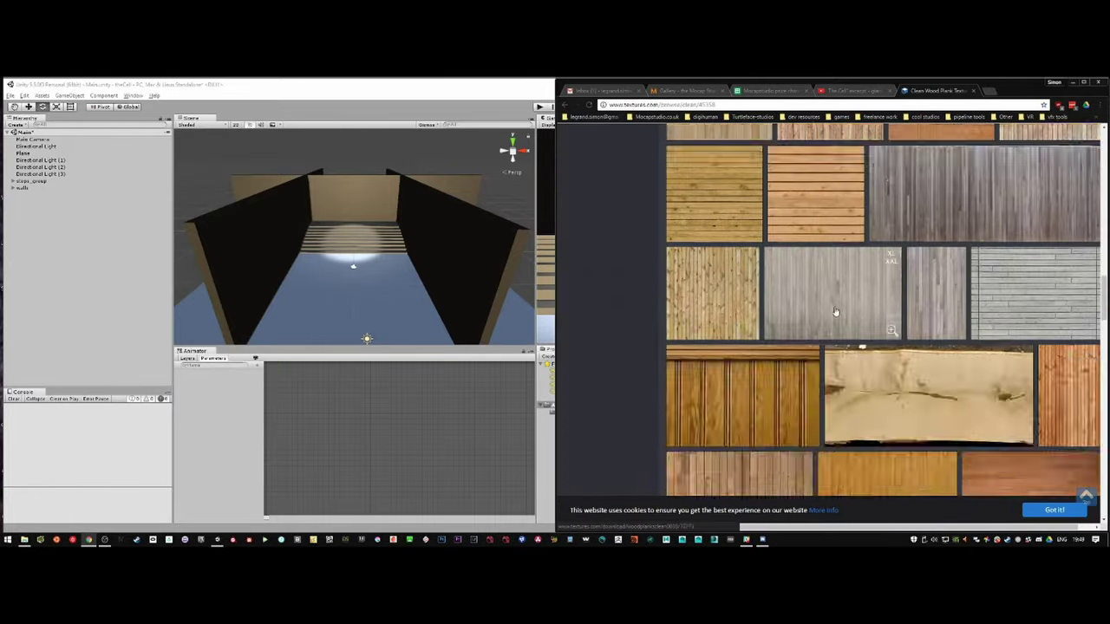
pyautogui.scroll(-5, 838, 300)
pyautogui.click(869, 265)
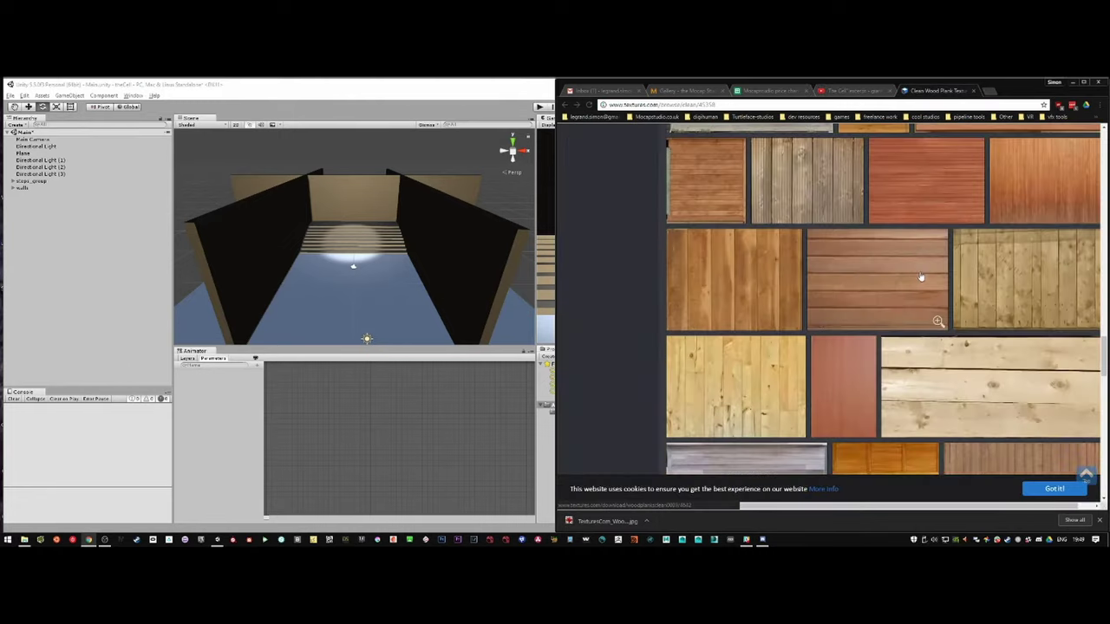
pyautogui.click(922, 280)
pyautogui.click(646, 521)
# Drag the downloaded wood planks image from the Downloads folder into Unity's Assets.
pyautogui.click(669, 492)
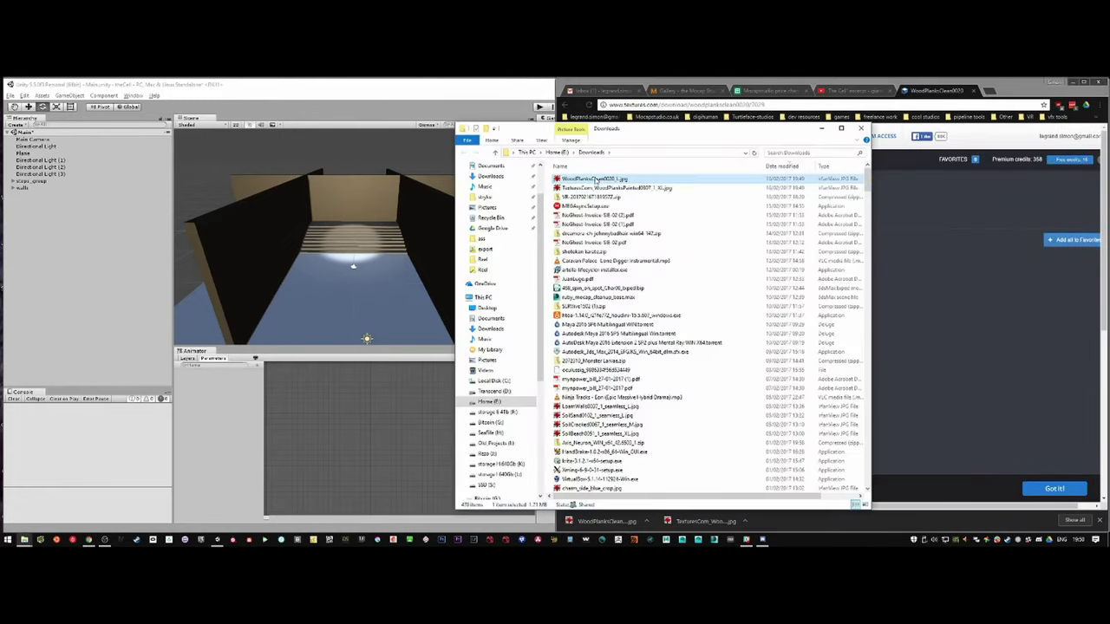
pyautogui.click(1069, 82)
pyautogui.moveTo(607, 130); pyautogui.dragTo(328, 133)
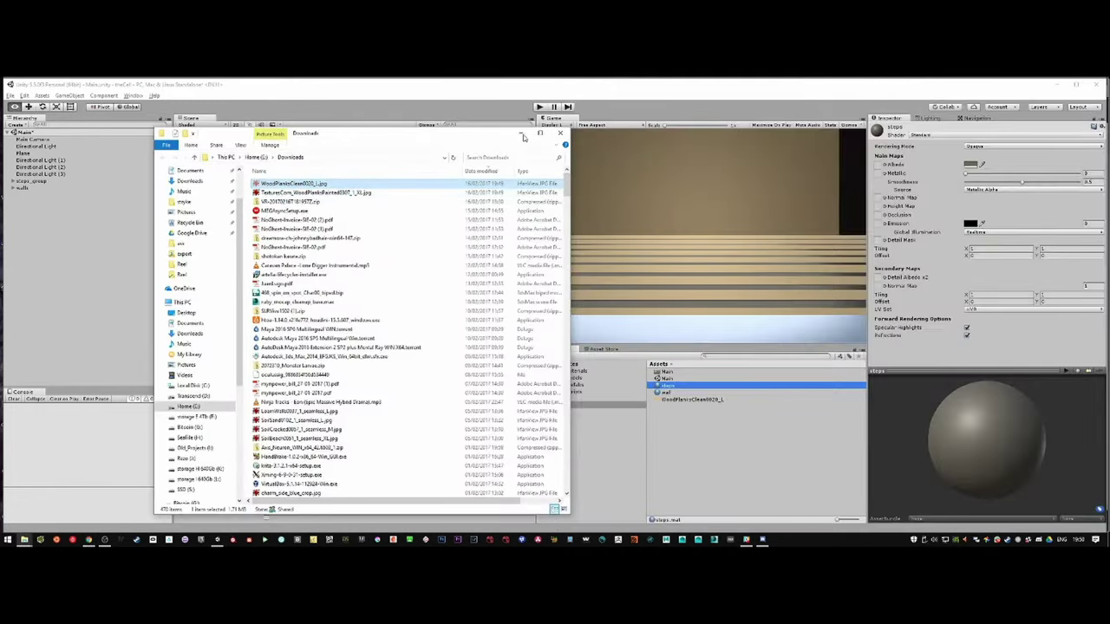
pyautogui.click(692, 399)
# Arrange the windows and select the steps material in Unity's Assets.
pyautogui.press('super+Left')
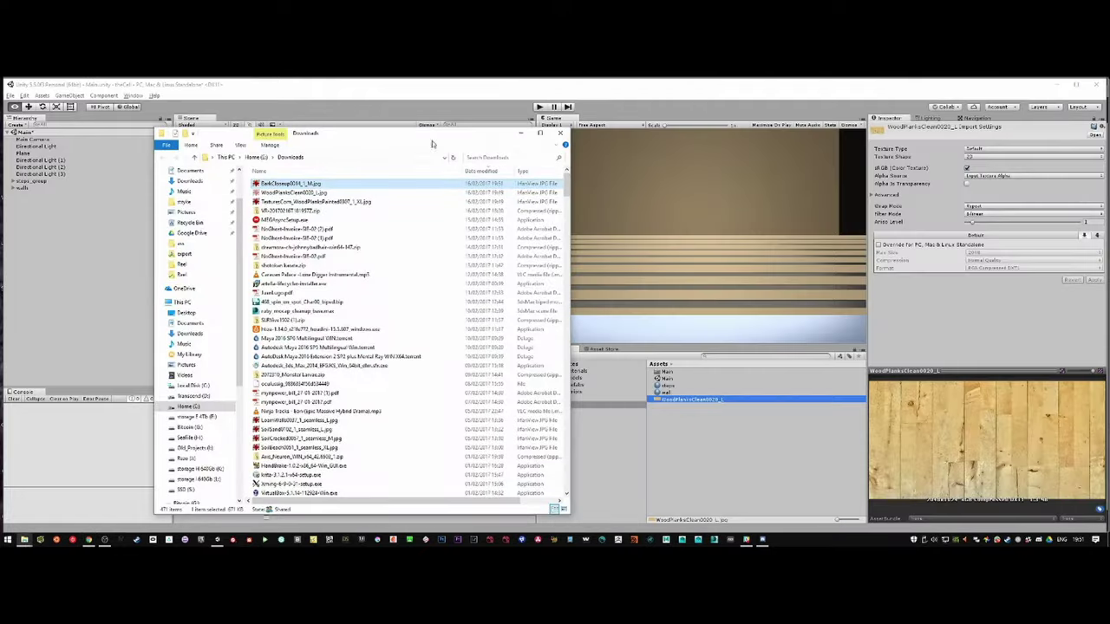
pyautogui.click(735, 301)
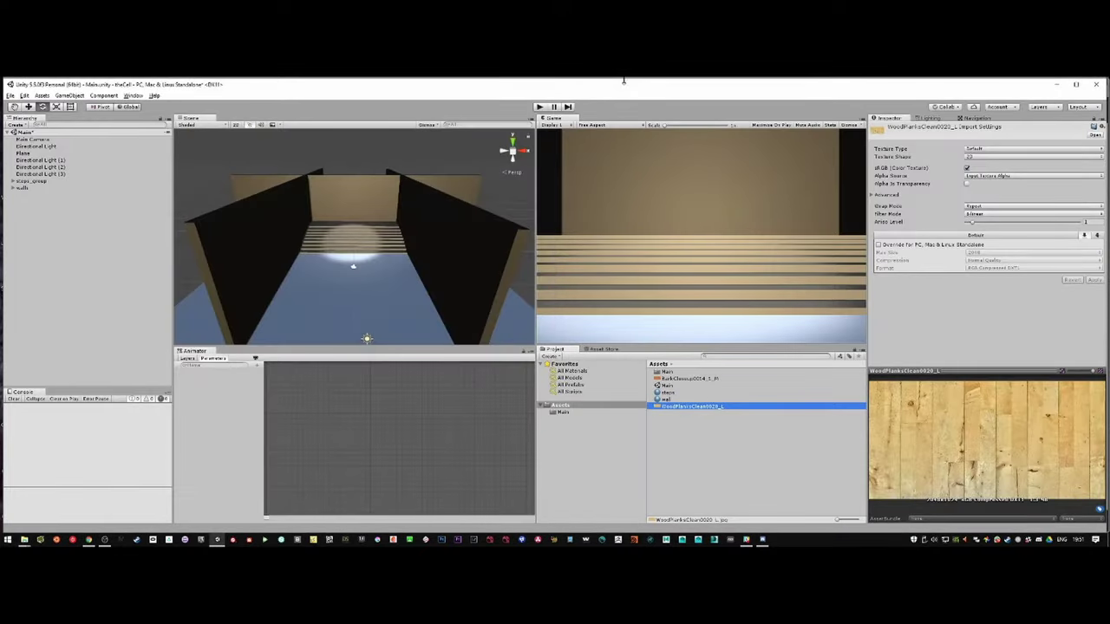
pyautogui.click(669, 399)
pyautogui.click(666, 392)
# Give the steps material the wood planks texture with finer tiling, then compare with the reference video.
pyautogui.moveTo(691, 405); pyautogui.dragTo(878, 164)
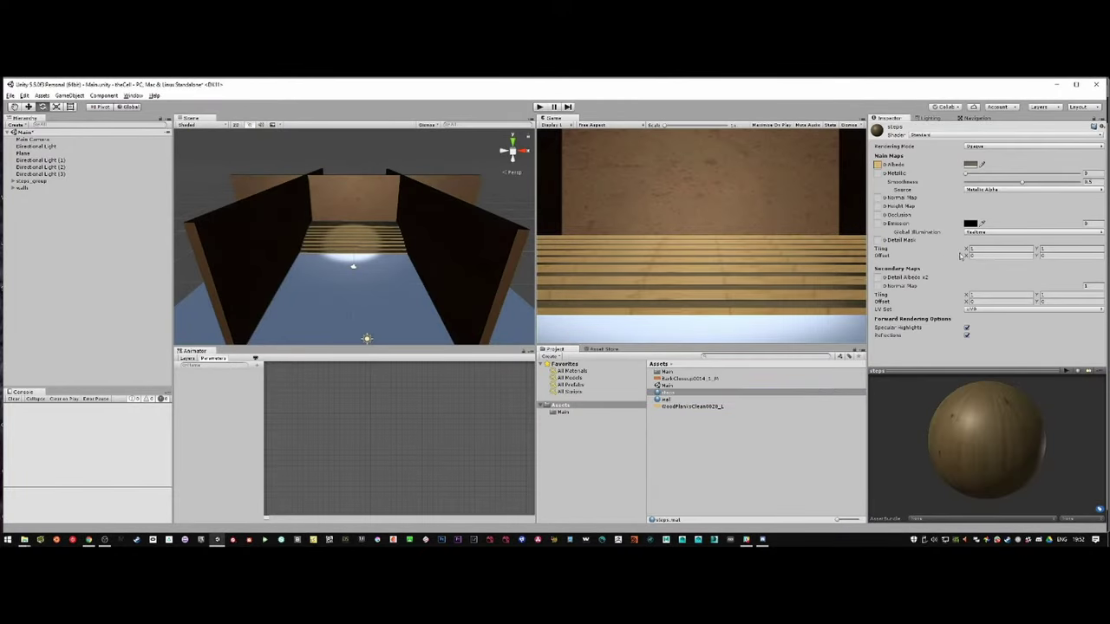
pyautogui.press('Return')
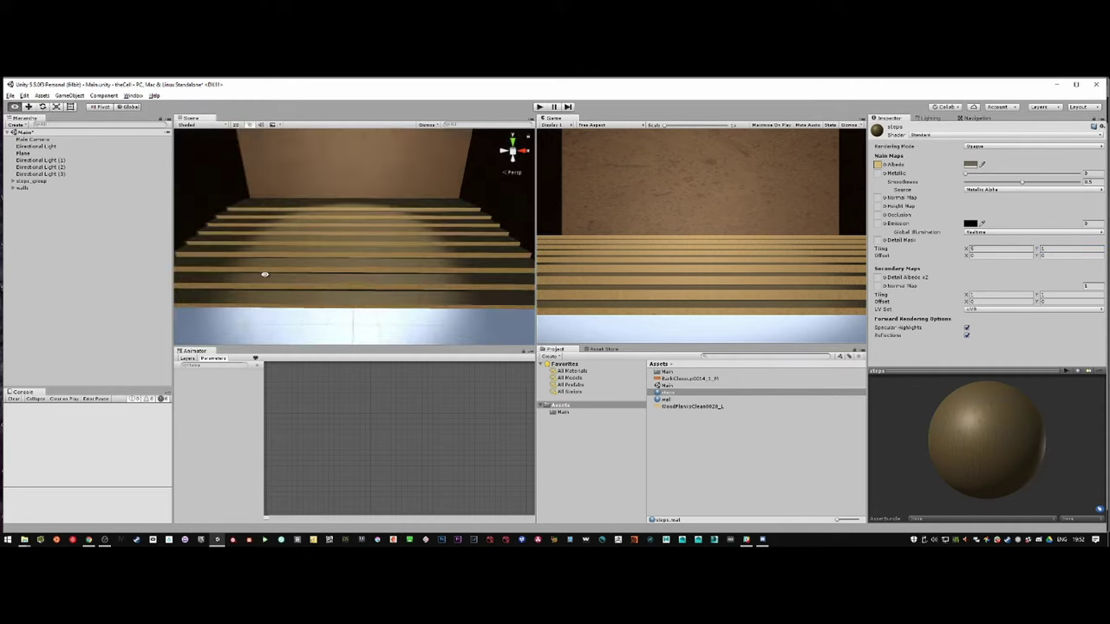
pyautogui.hotkey('alt', 'Tab')
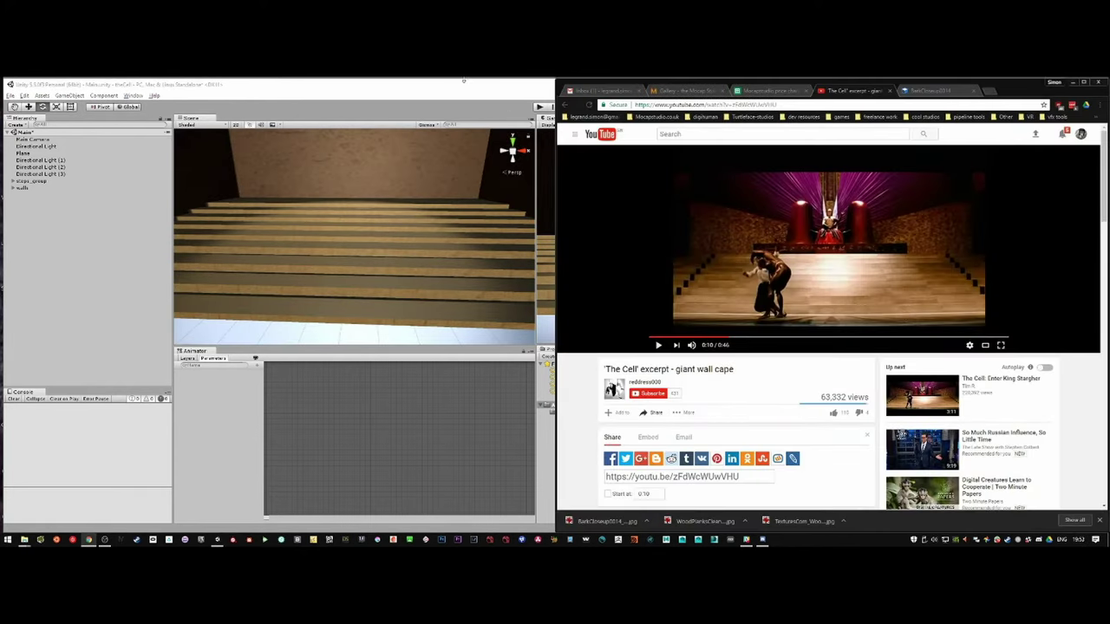
pyautogui.hotkey('alt', 'Tab')
# Inspect the step cubes and a wall cube, checking the reference video again.
pyautogui.moveTo(31, 187); pyautogui.dragTo(30, 243)
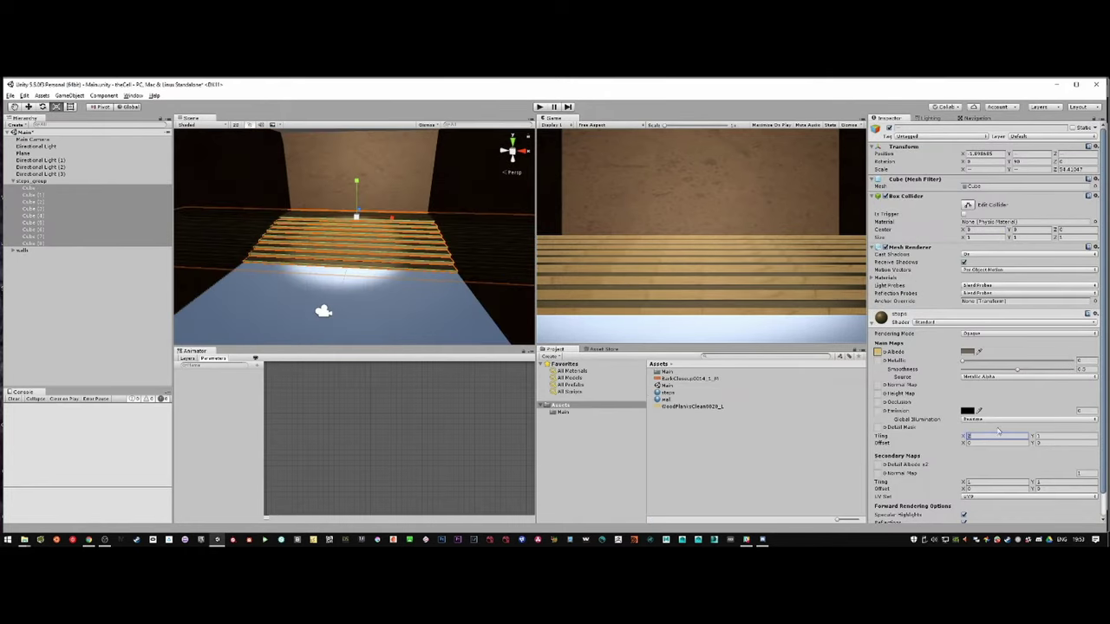
pyautogui.press('w')
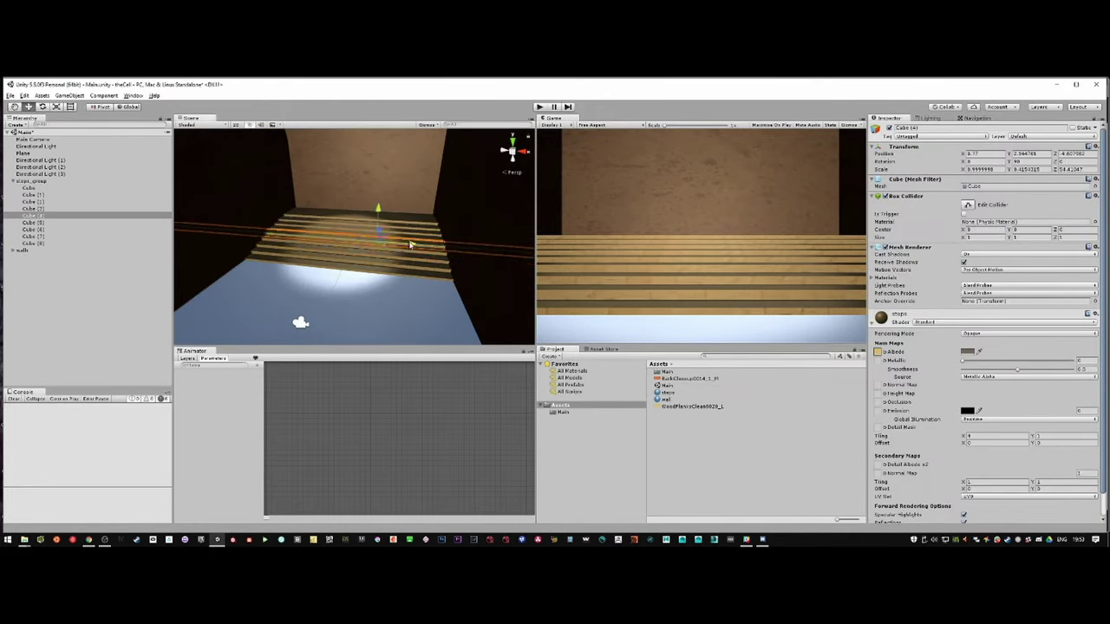
pyautogui.click(379, 232)
pyautogui.click(391, 219)
pyautogui.keyDown('alt'); pyautogui.moveTo(446, 272); pyautogui.dragTo(322, 240); pyautogui.keyUp('alt')
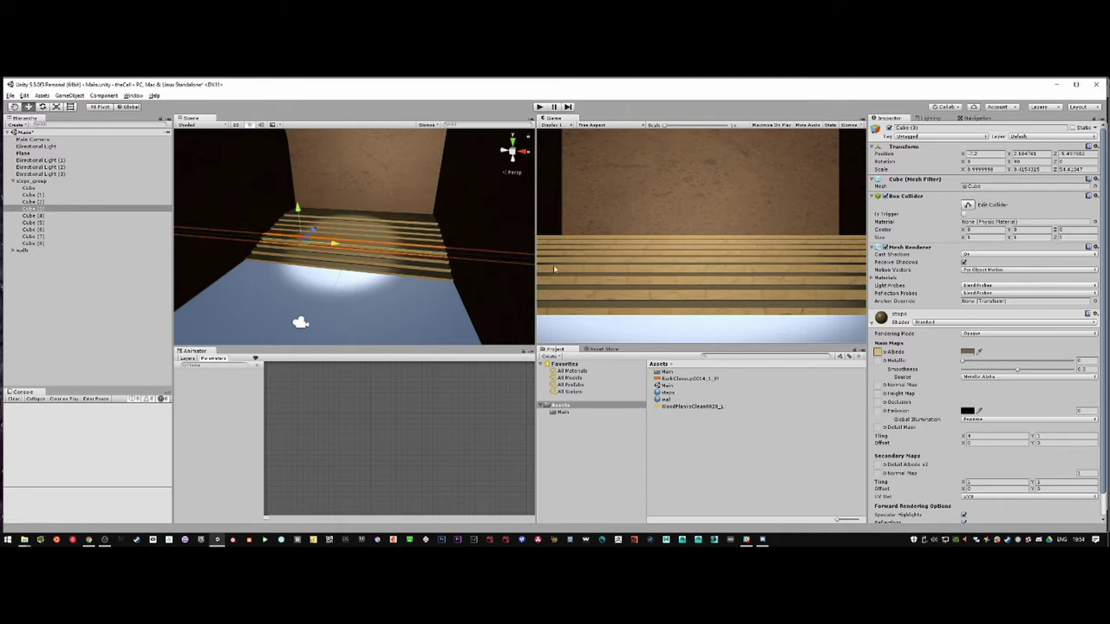
pyautogui.click(433, 228)
pyautogui.hotkey('alt', 'Tab')
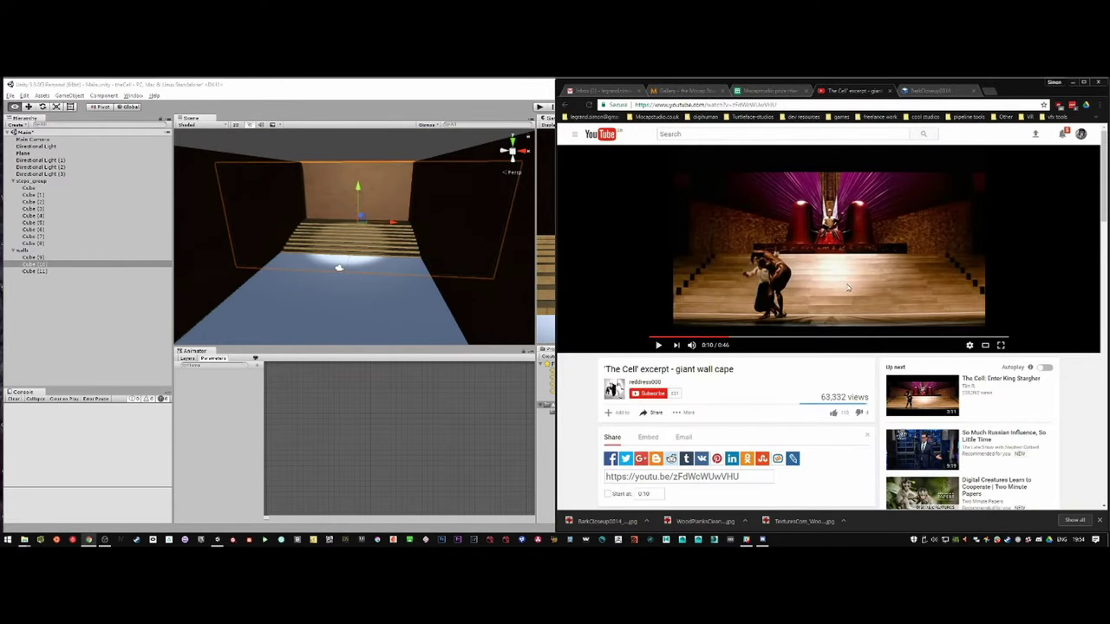
pyautogui.hotkey('alt', 'Tab')
# Put the bark texture in the wall material's Emission with a dark brown colour.
pyautogui.click(672, 399)
pyautogui.moveTo(877, 215); pyautogui.dragTo(878, 223)
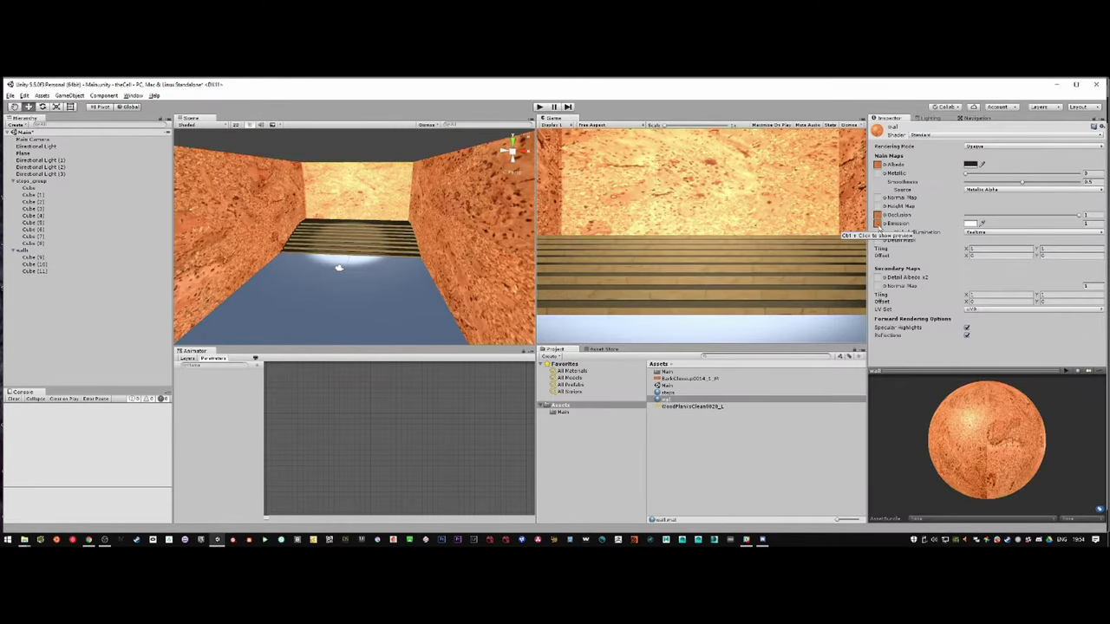
pyautogui.click(970, 223)
pyautogui.click(924, 309)
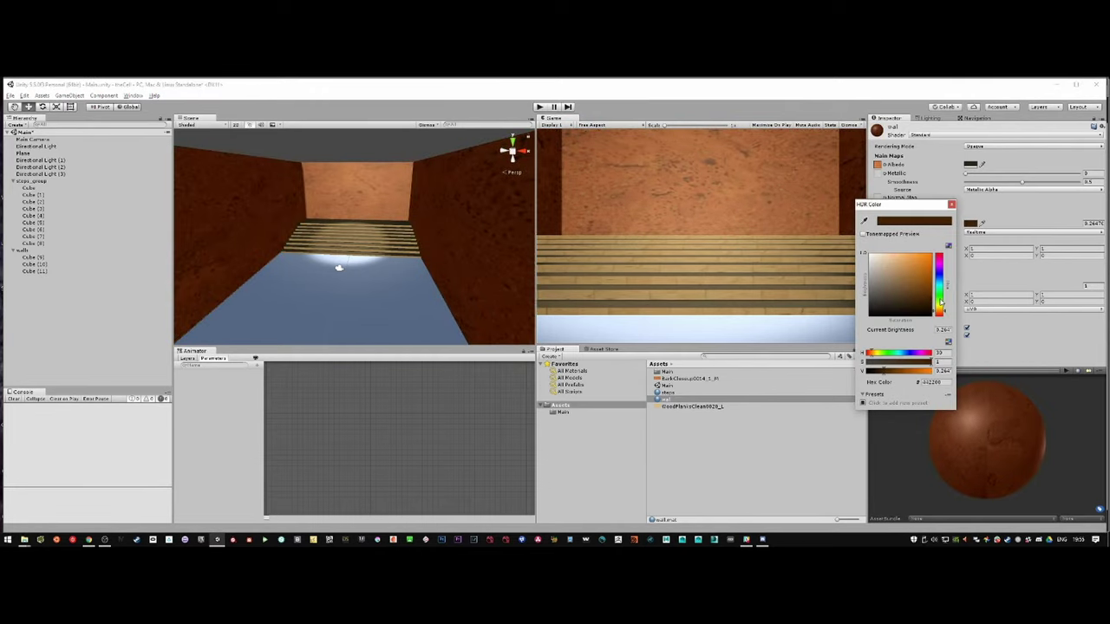
pyautogui.click(951, 204)
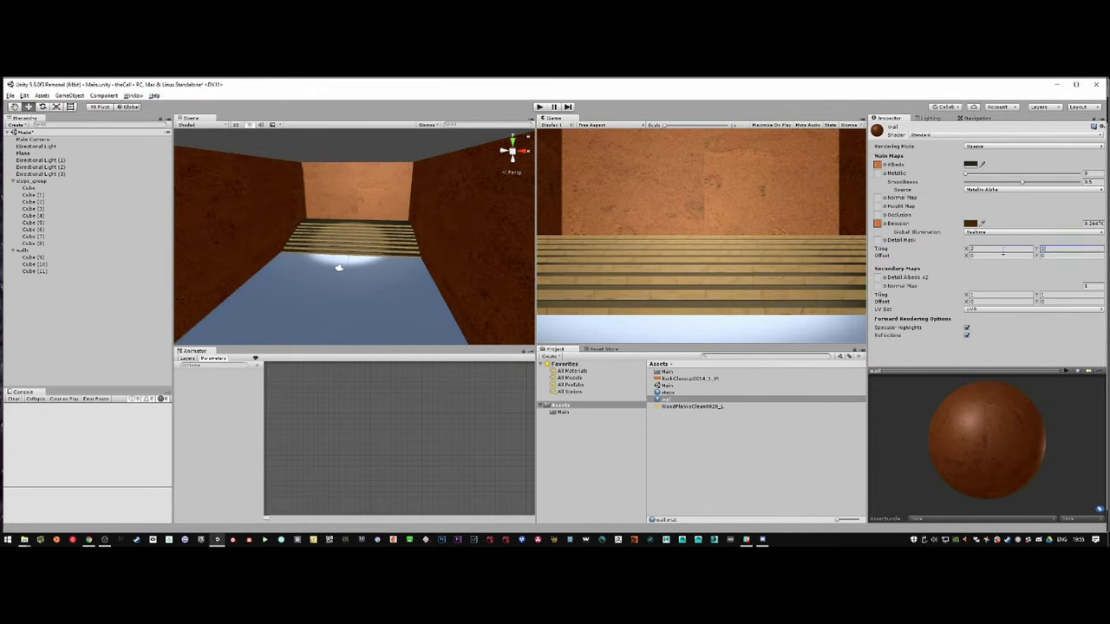
# Select Directional Light (1) and bring up the scene Lighting settings.
pyautogui.scroll(-3, 347, 321)
pyautogui.scroll(-3, 346, 321)
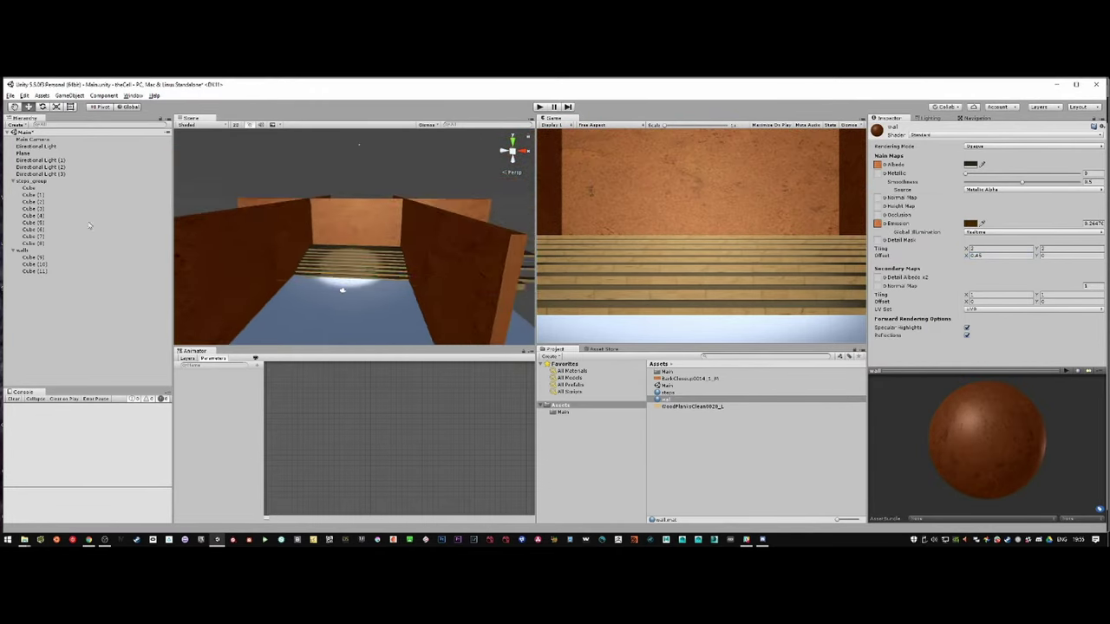
pyautogui.click(344, 291)
pyautogui.click(930, 117)
# Lower the ambient light intensity and adjust the spread of Directional Light (2).
pyautogui.moveTo(1079, 177); pyautogui.dragTo(928, 177)
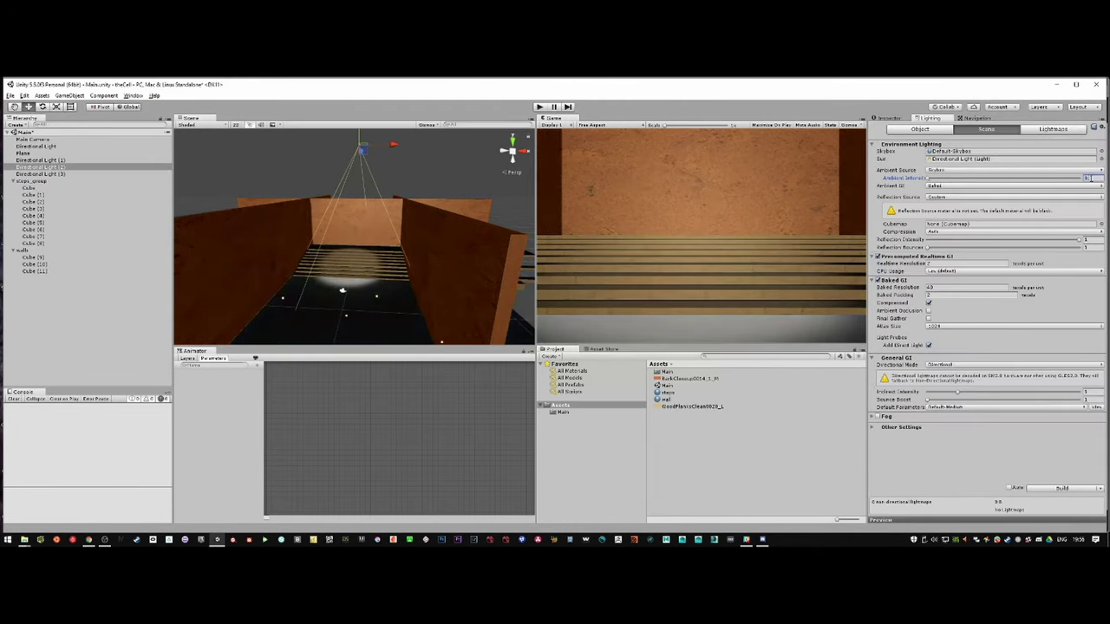
pyautogui.click(52, 166)
pyautogui.moveTo(1005, 213)
pyautogui.mouseDown()
pyautogui.moveTo(980, 214)
pyautogui.moveTo(990, 217)
pyautogui.mouseUp()
pyautogui.click(40, 159)
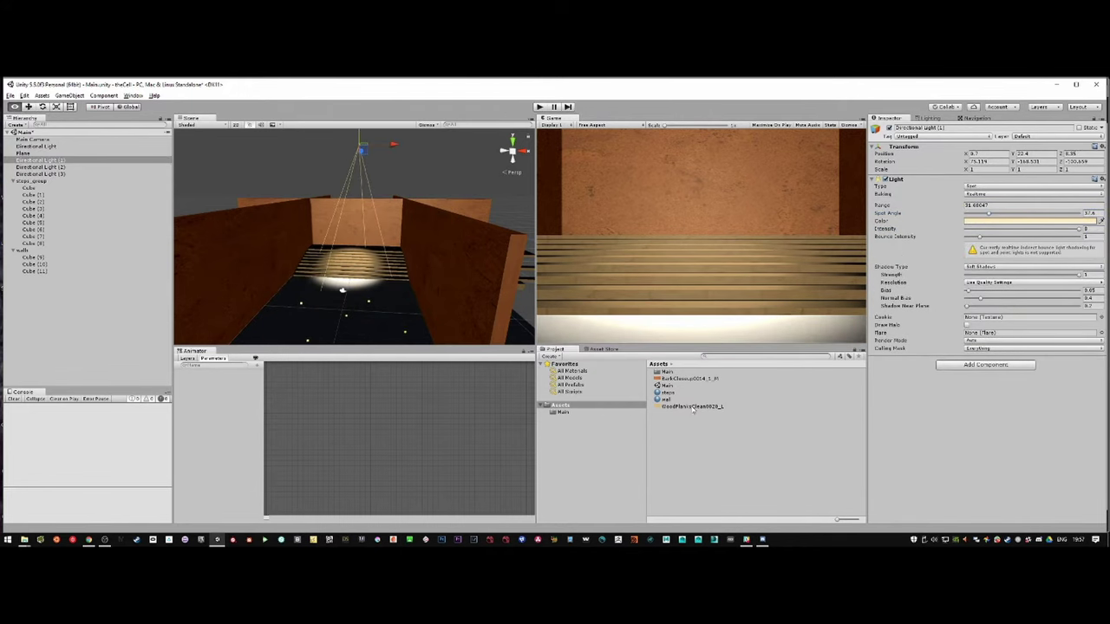
# Orbit the scene to check the new walls and clear the selection.
pyautogui.click(479, 285)
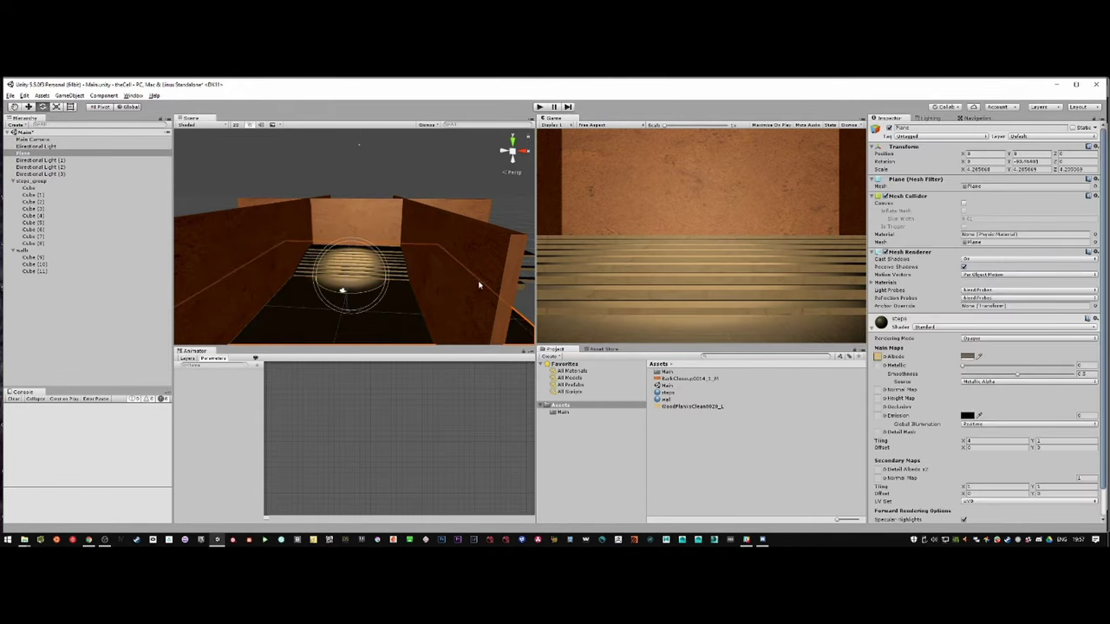
pyautogui.keyDown('alt'); pyautogui.moveTo(413, 249); pyautogui.dragTo(364, 260); pyautogui.keyUp('alt')
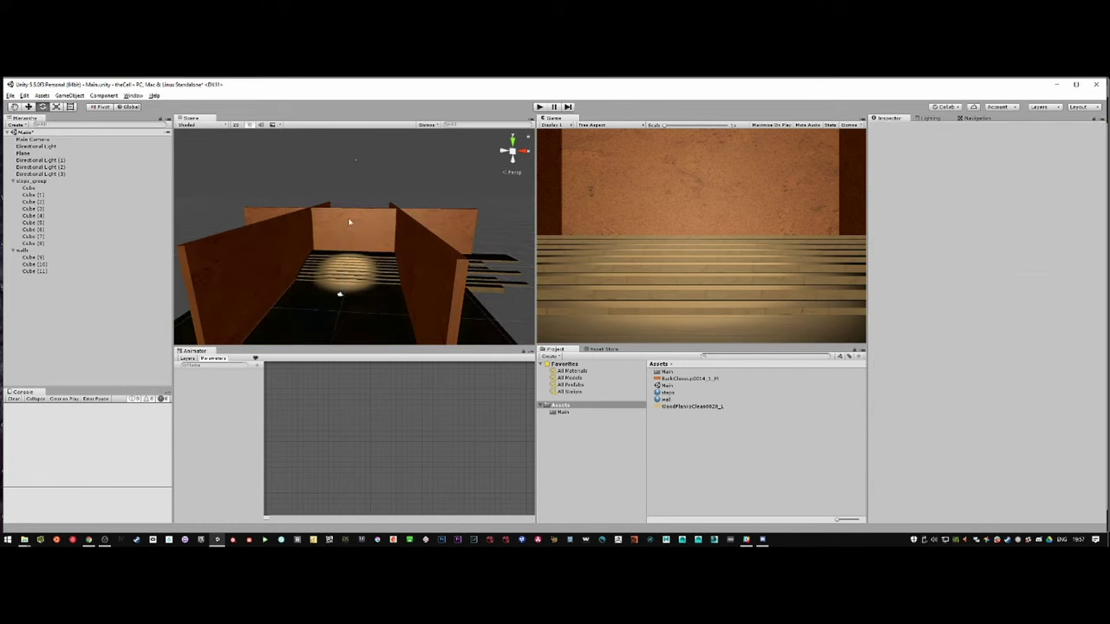
pyautogui.click(89, 539)
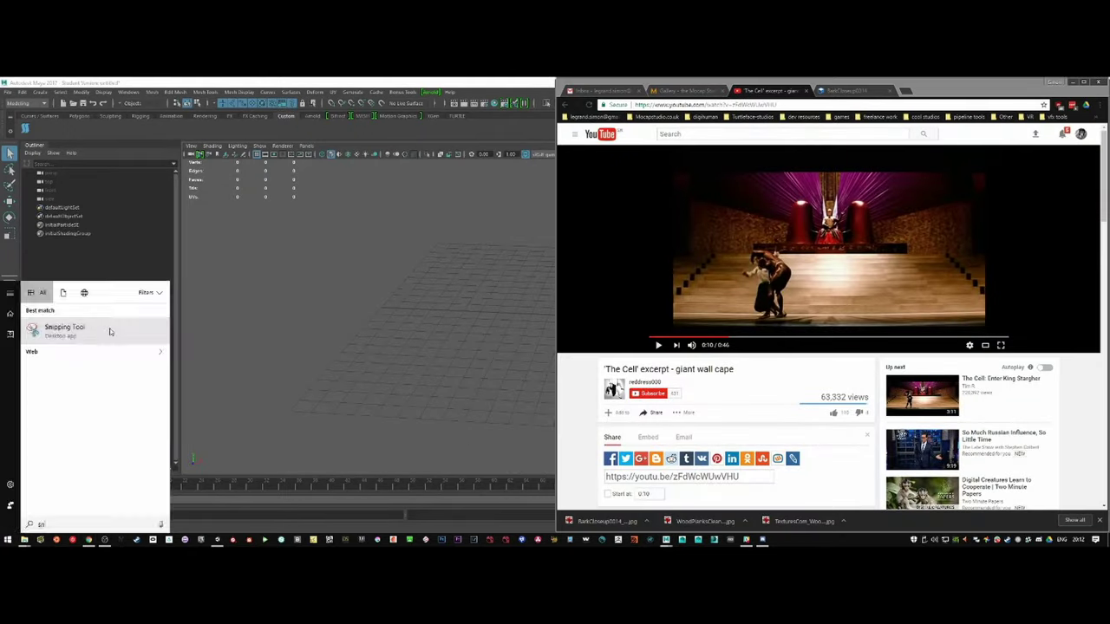
pyautogui.write('sn')
# Capture and save a still of the throne-room frame from the reference video.
pyautogui.click(110, 327)
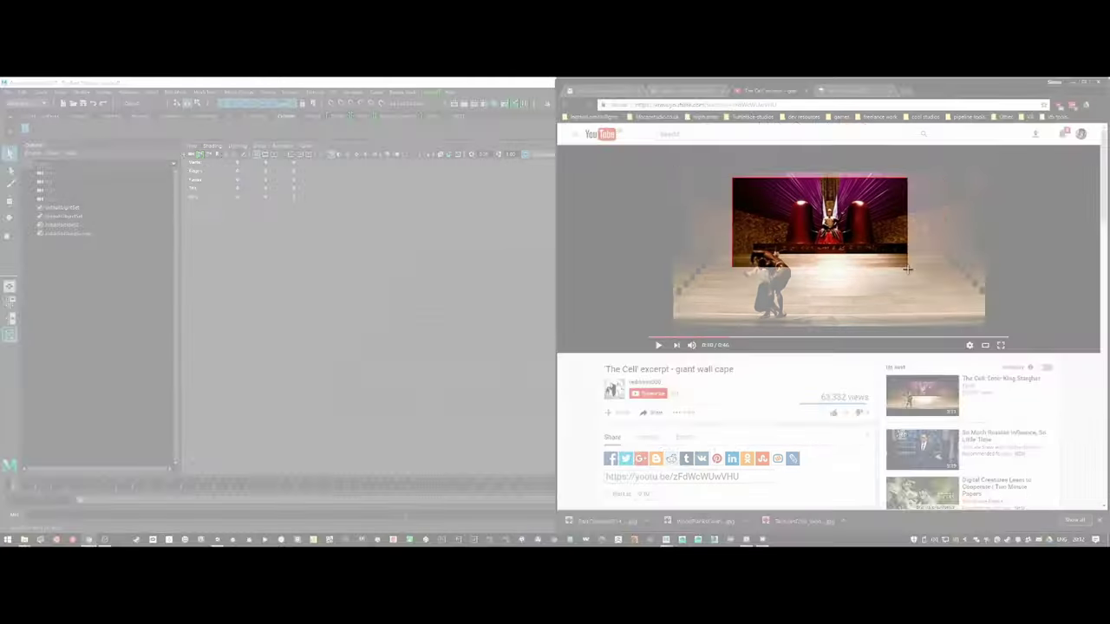
pyautogui.moveTo(673, 172); pyautogui.dragTo(985, 328)
pyautogui.click(1037, 339)
# Import the still as an image plane in the viewport and review its attributes.
pyautogui.click(193, 146)
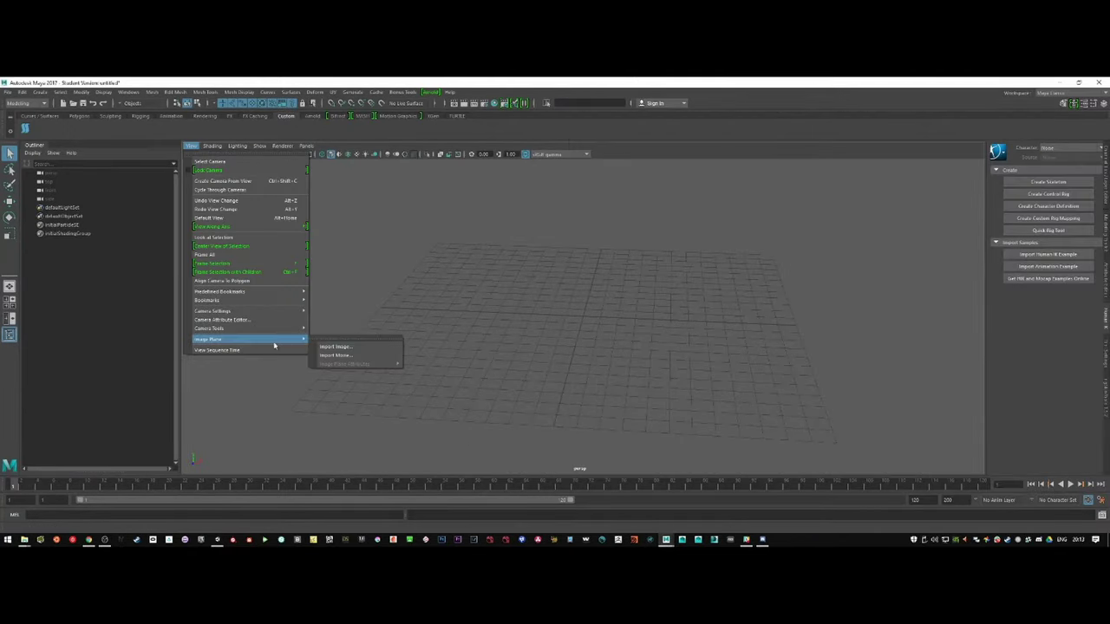
pyautogui.click(322, 345)
pyautogui.click(62, 181)
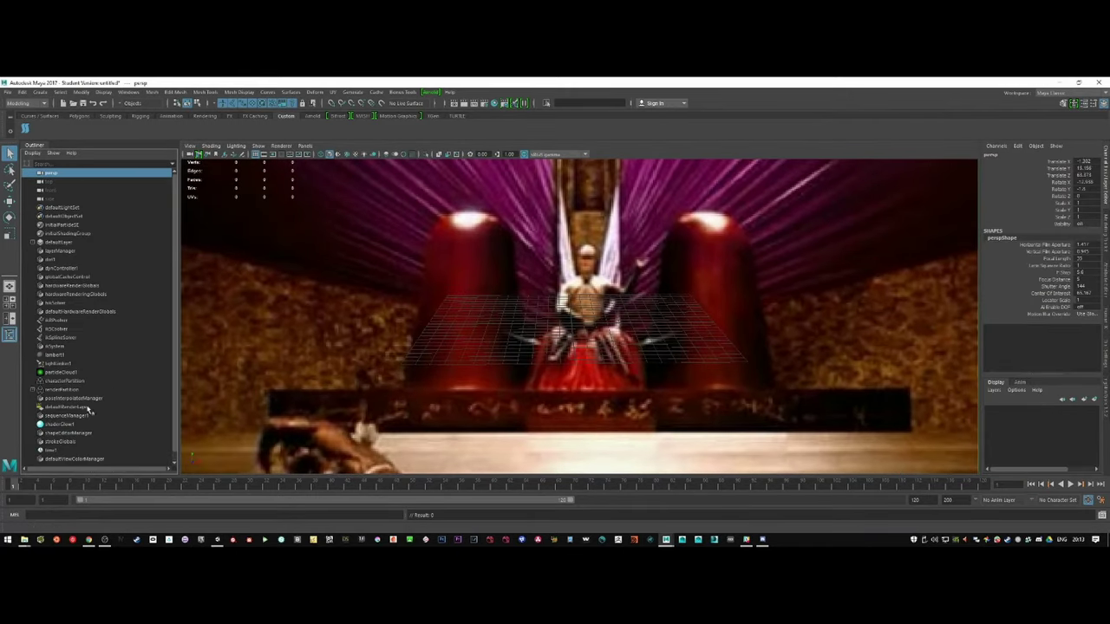
pyautogui.click(193, 145)
pyautogui.click(343, 358)
pyautogui.scroll(-3, 611, 339)
pyautogui.scroll(-3, 611, 339)
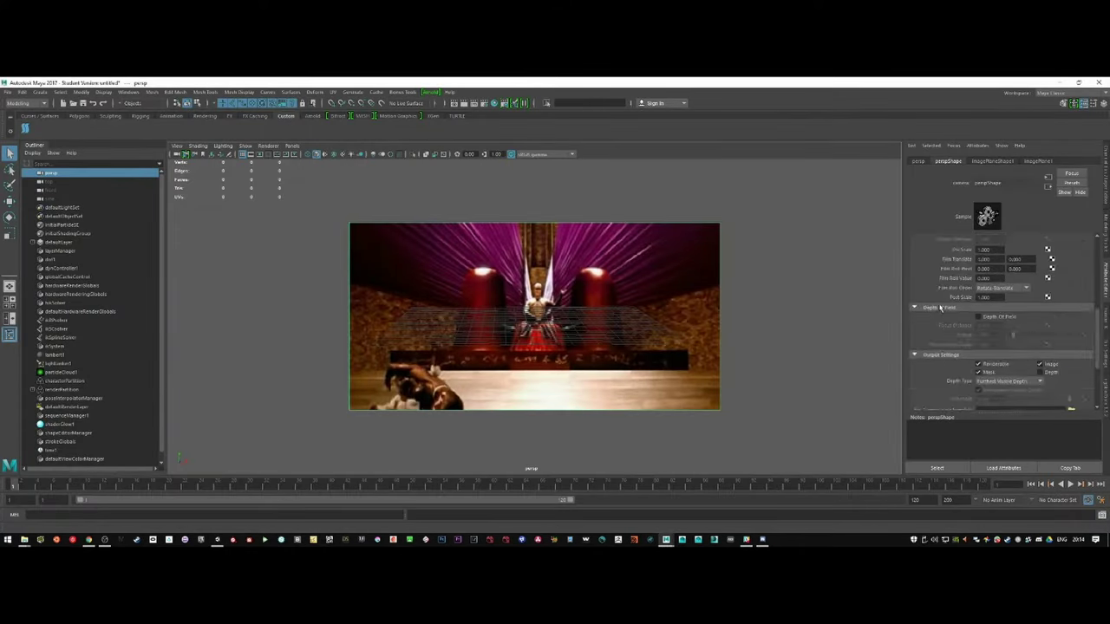
pyautogui.scroll(5, 997, 320)
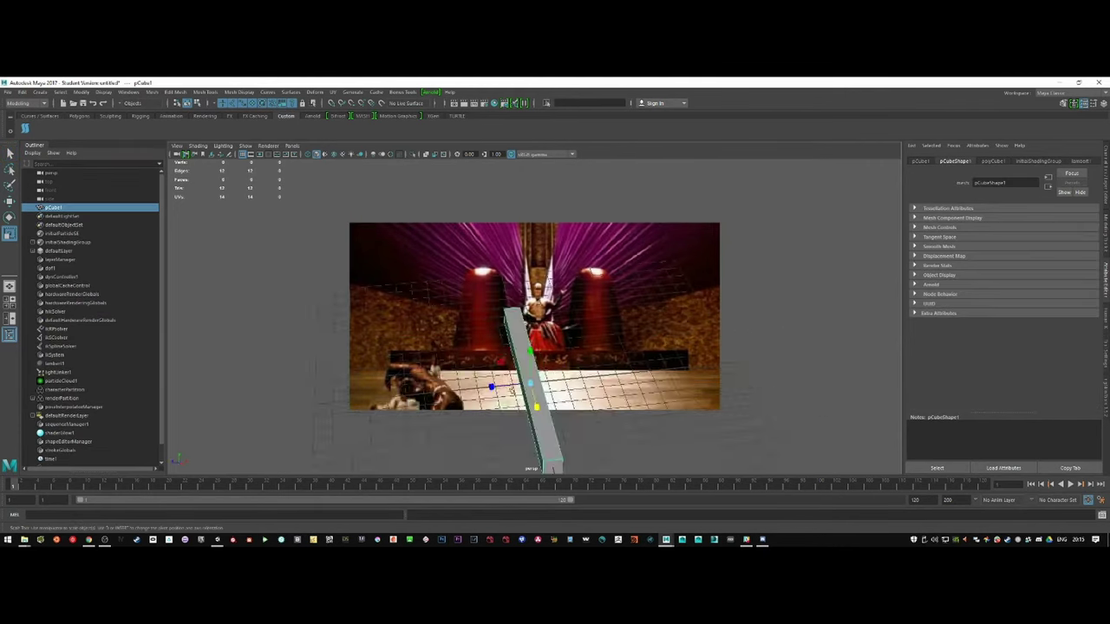
# Adjust the pillar cube in the perspective camera and duplicate it for the second pillar.
pyautogui.rightClick(1040, 174)
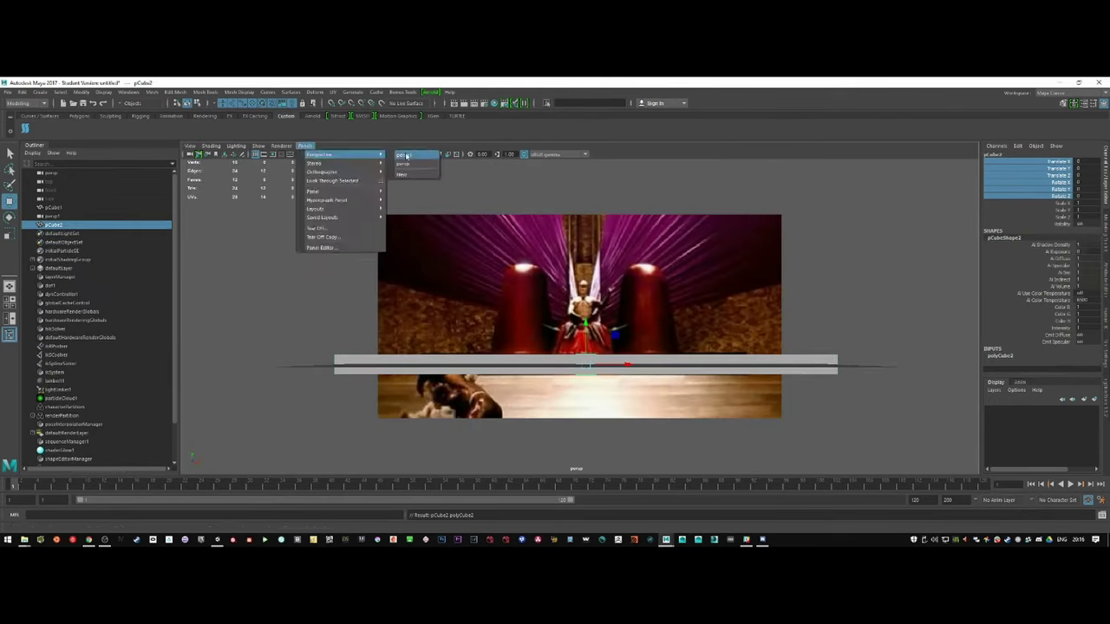
pyautogui.click(405, 156)
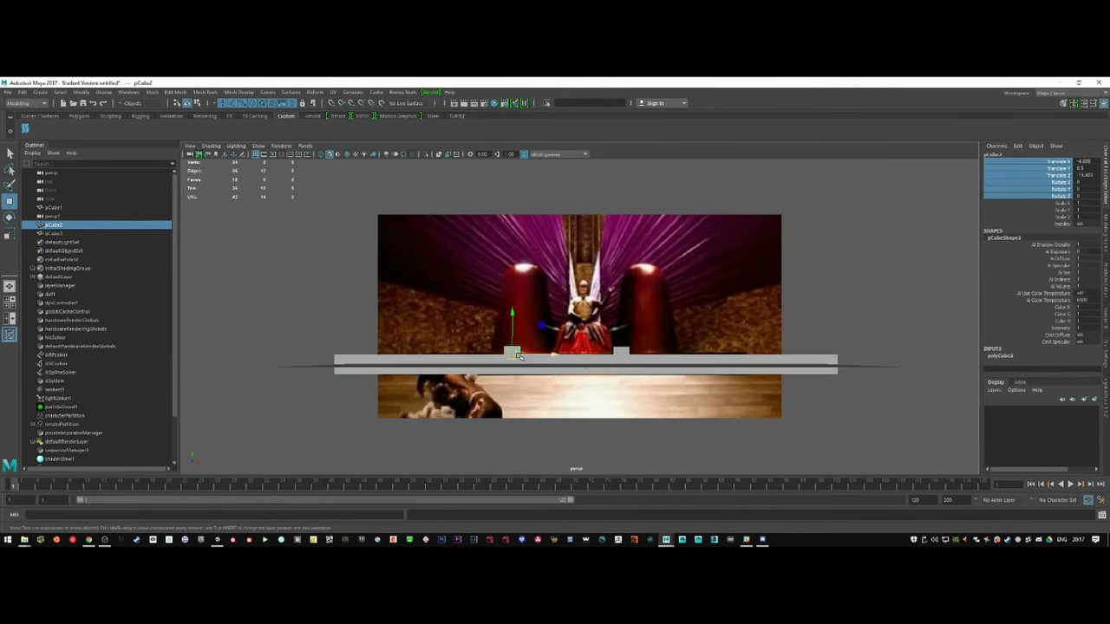
pyautogui.moveTo(520, 295)
pyautogui.mouseDown(button='right')
pyautogui.moveTo(516, 263)
pyautogui.moveTo(562, 322)
pyautogui.mouseUp(button='right')
pyautogui.hotkey('ctrl', 'z')
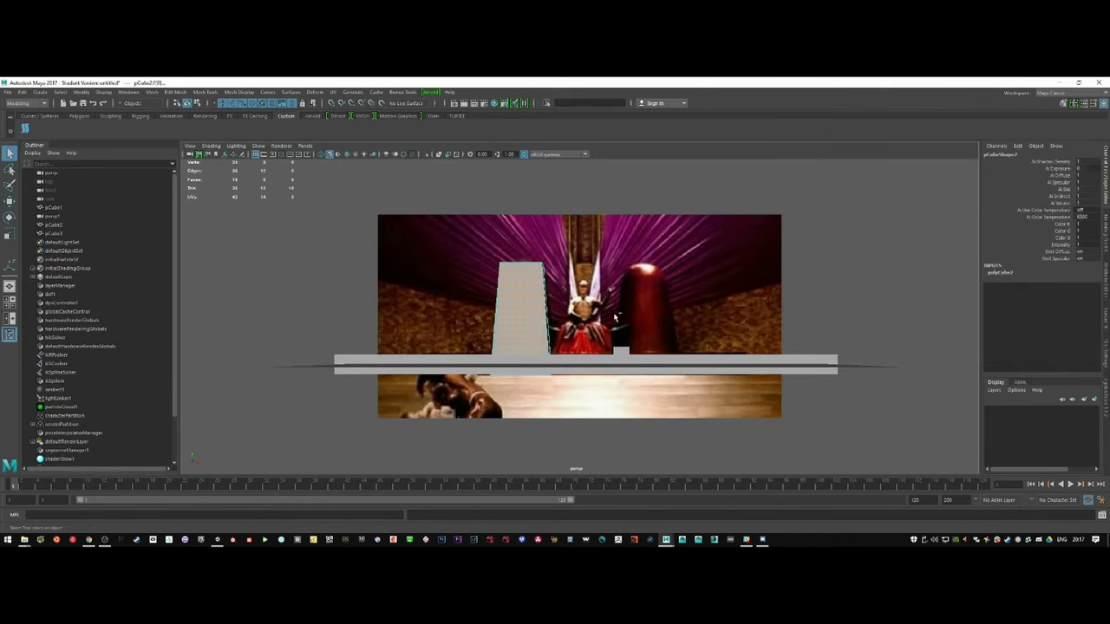
pyautogui.hotkey('ctrl', 'z')
pyautogui.hotkey('ctrl', 'z')
pyautogui.hotkey('ctrl', 'z')
pyautogui.press('w')
# Smooth both pillars using Maya Catmull-Clark subdivision with increased divisions.
pyautogui.keyDown('shift'); pyautogui.moveTo(521, 321); pyautogui.dragTo(814, 302, button='right'); pyautogui.keyUp('shift')
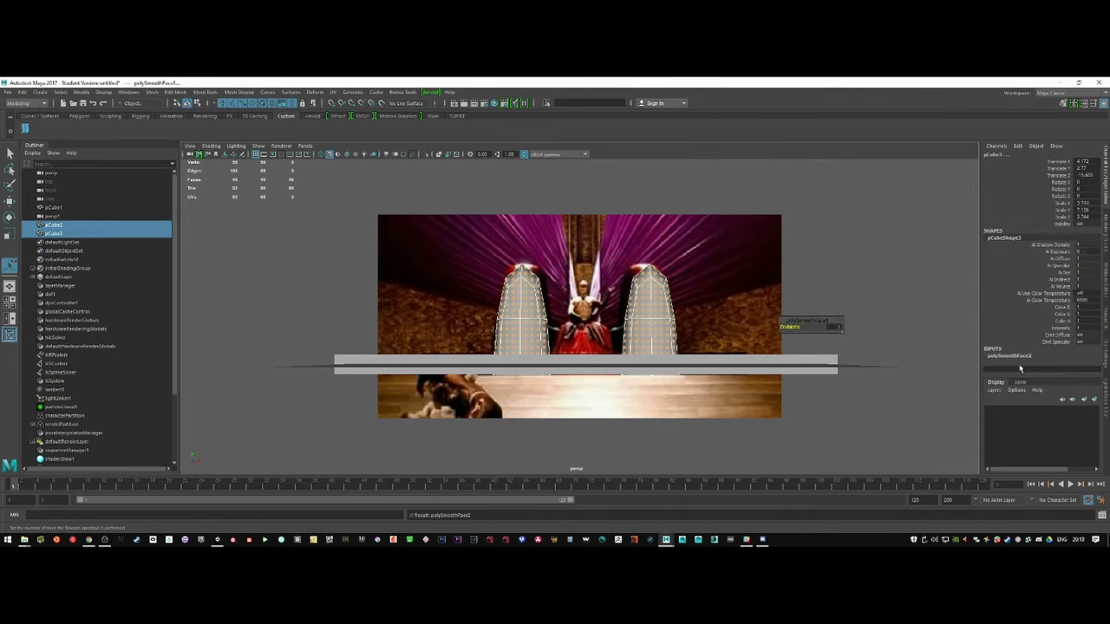
pyautogui.hotkey('ctrl', 'a')
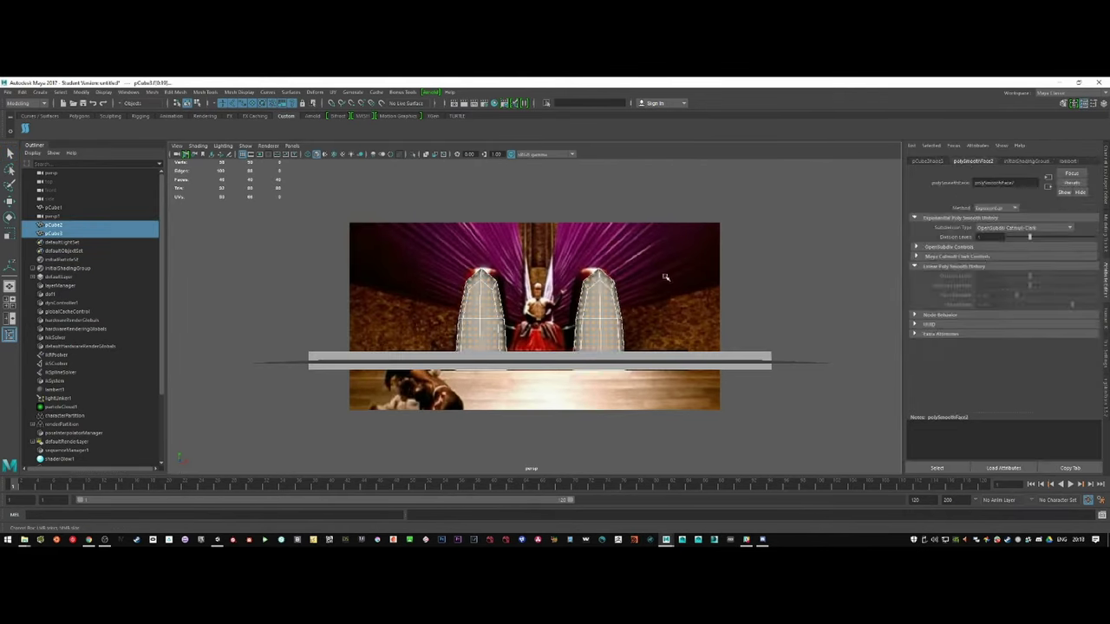
pyautogui.click(1023, 228)
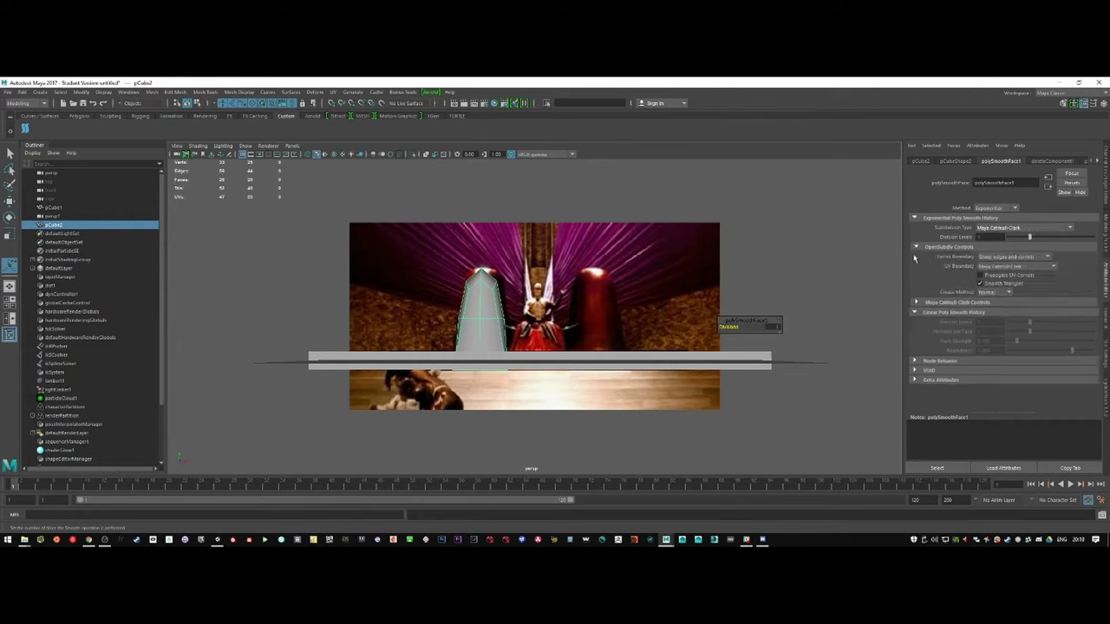
pyautogui.click(1006, 247)
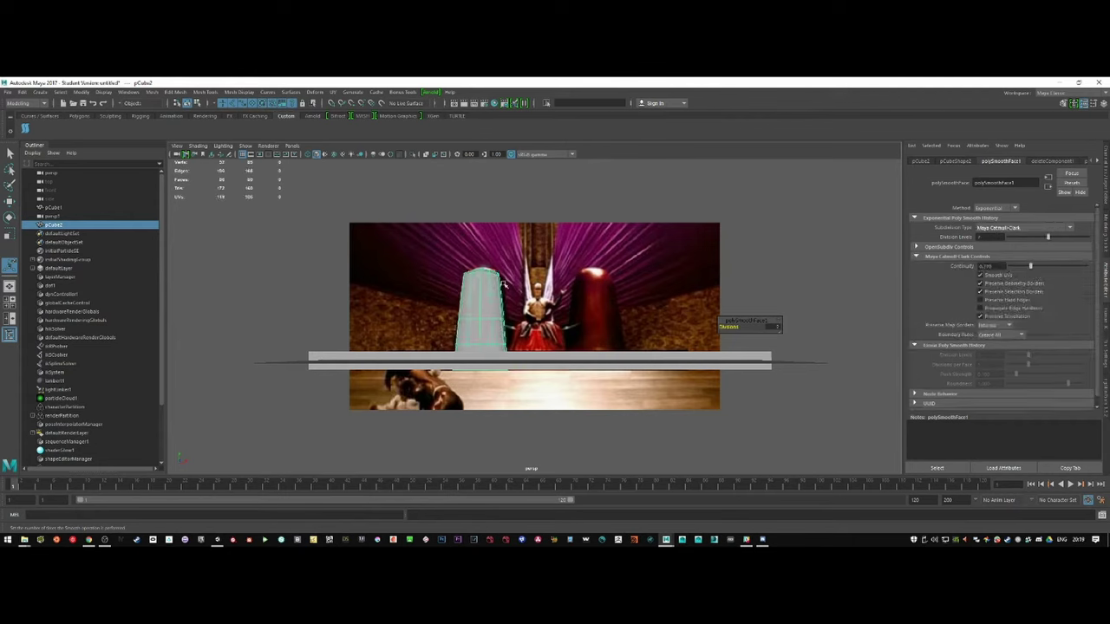
pyautogui.keyDown('shift'); pyautogui.moveTo(503, 316); pyautogui.dragTo(518, 322, button='right'); pyautogui.keyUp('shift')
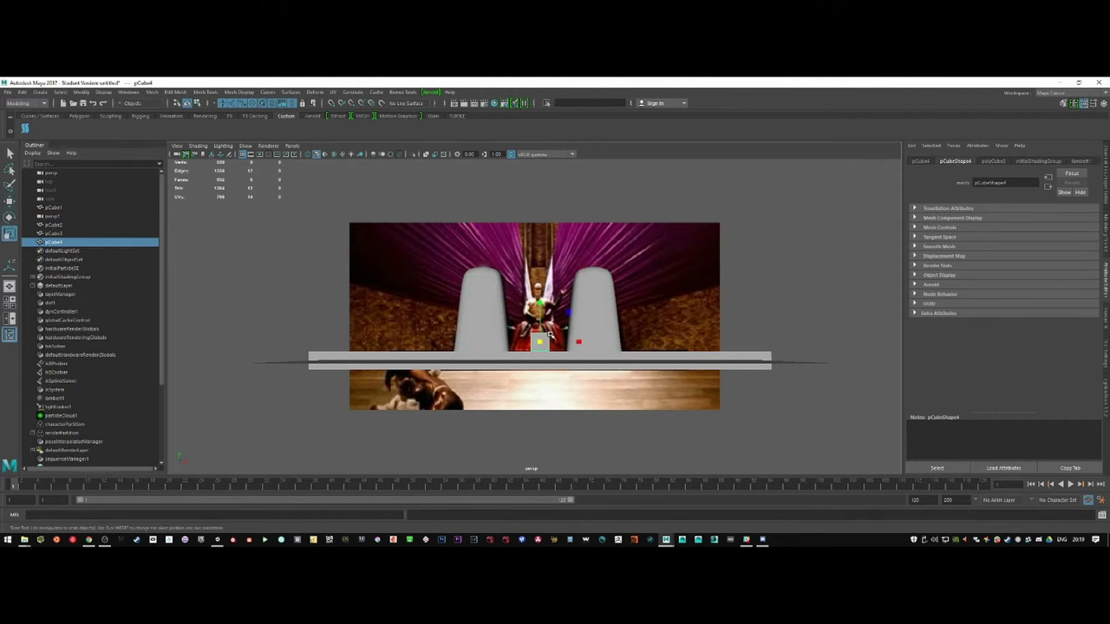
# Switch to the free perspective view and add an edge loop around the central column.
pyautogui.click(291, 145)
pyautogui.click(364, 158)
pyautogui.keyDown('alt'); pyautogui.moveTo(451, 286); pyautogui.dragTo(498, 313); pyautogui.keyUp('alt')
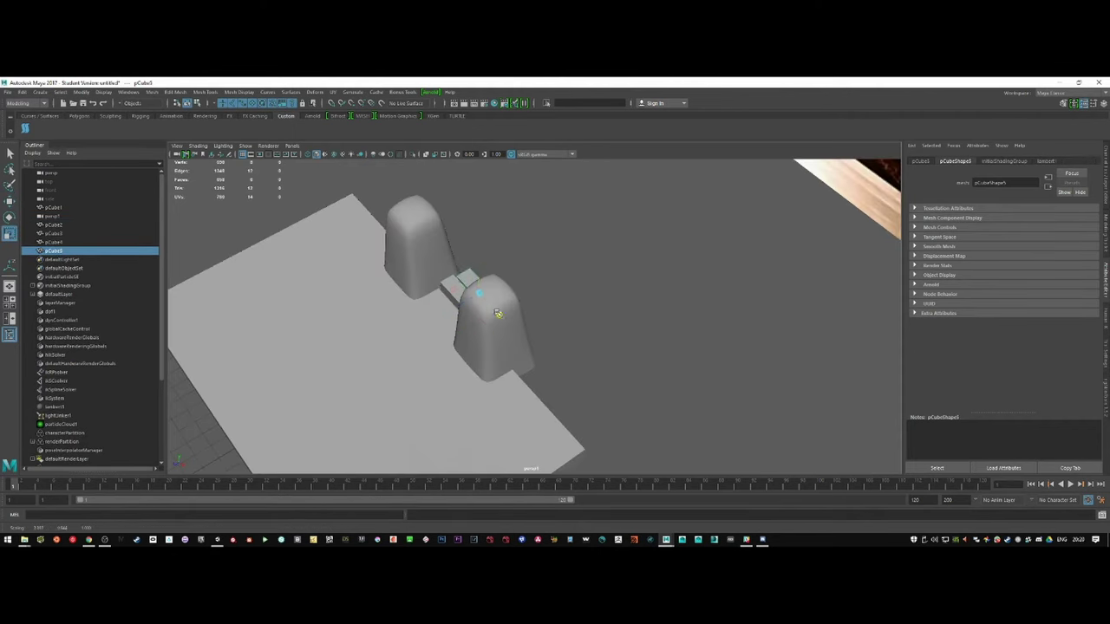
pyautogui.keyDown('alt'); pyautogui.moveTo(478, 270); pyautogui.dragTo(436, 326); pyautogui.keyUp('alt')
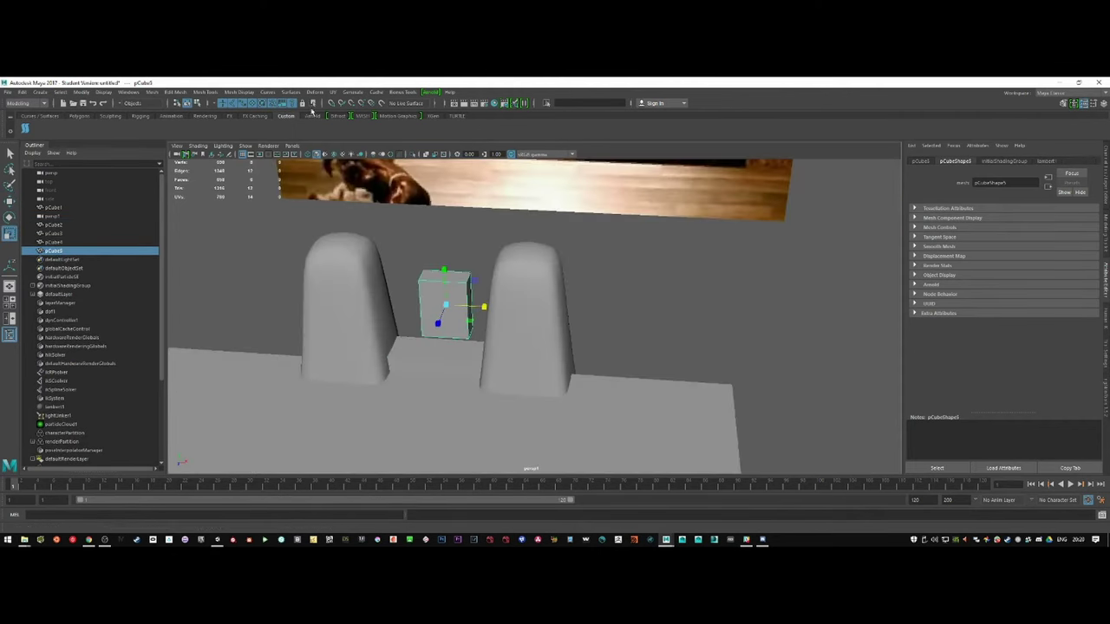
pyautogui.keyDown('alt'); pyautogui.moveTo(520, 286); pyautogui.dragTo(545, 306); pyautogui.keyUp('alt')
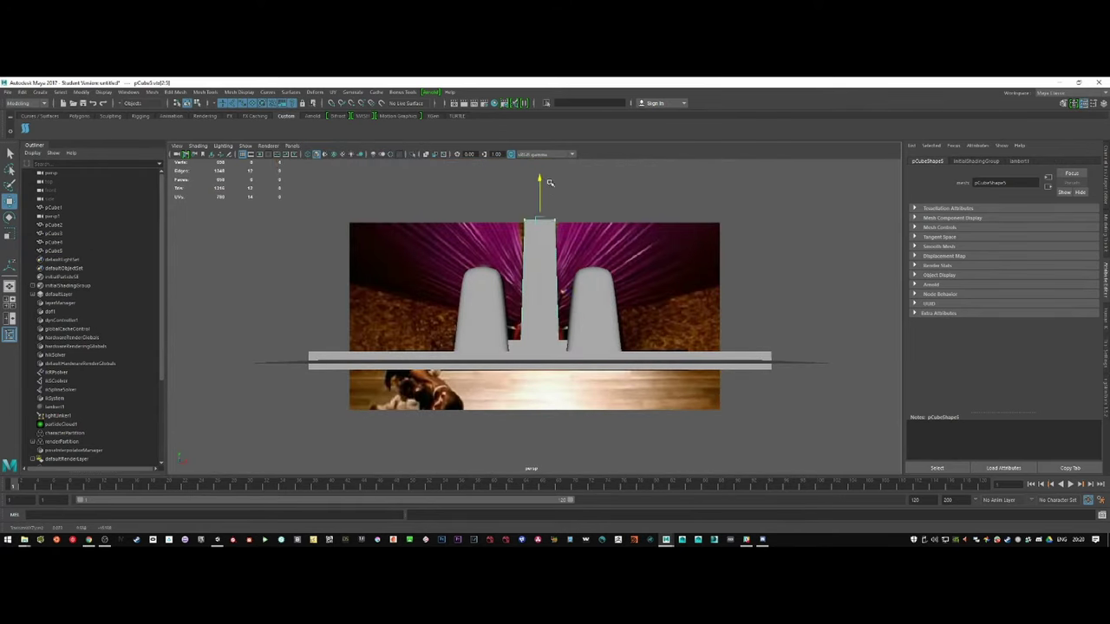
pyautogui.click(552, 270)
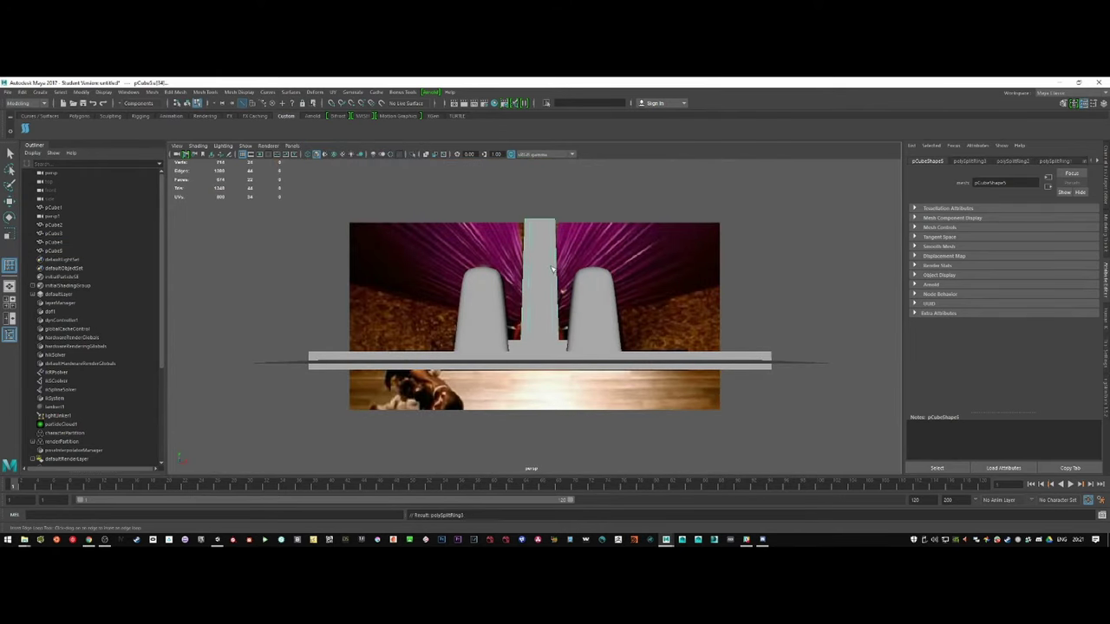
# Select the column's vertical edges, then return to the reference-image camera.
pyautogui.moveTo(258, 182)
pyautogui.keyDown('alt'); pyautogui.mouseDown()
pyautogui.moveTo(507, 277)
pyautogui.moveTo(468, 270)
pyautogui.mouseUp(); pyautogui.keyUp('alt')
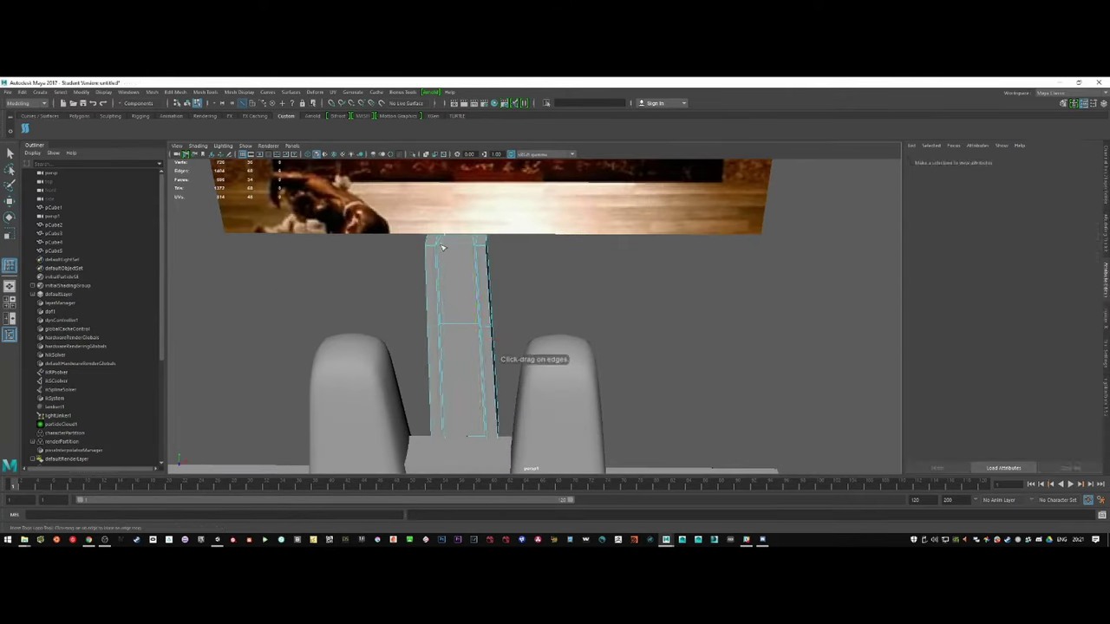
pyautogui.keyDown('alt'); pyautogui.moveTo(458, 364); pyautogui.dragTo(459, 347); pyautogui.keyUp('alt')
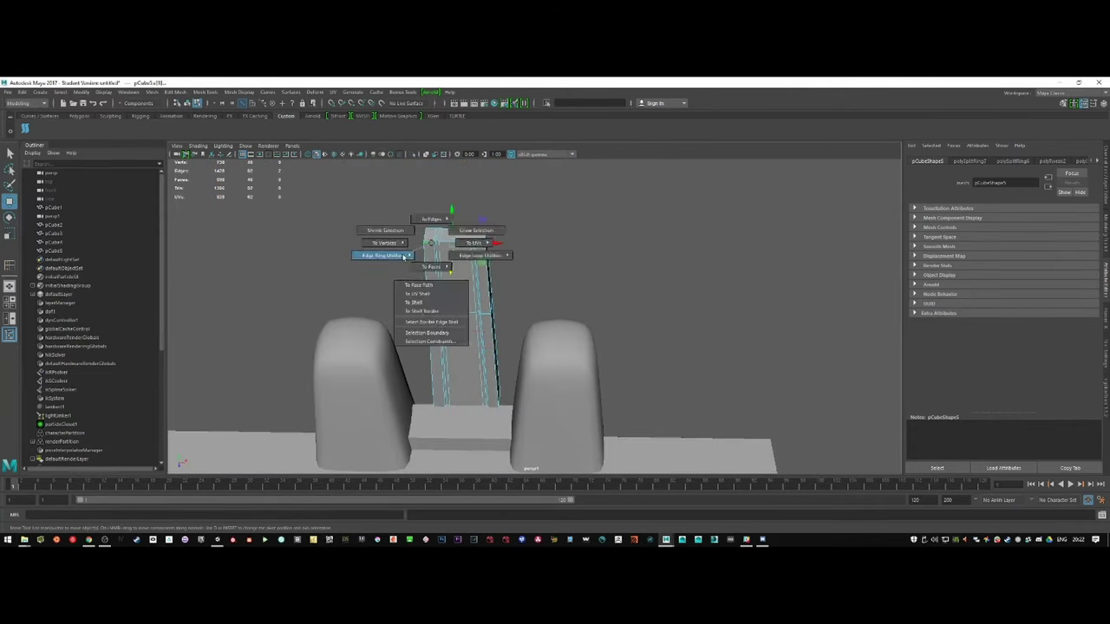
pyautogui.moveTo(433, 252); pyautogui.dragTo(438, 274, button='right')
pyautogui.click(438, 274)
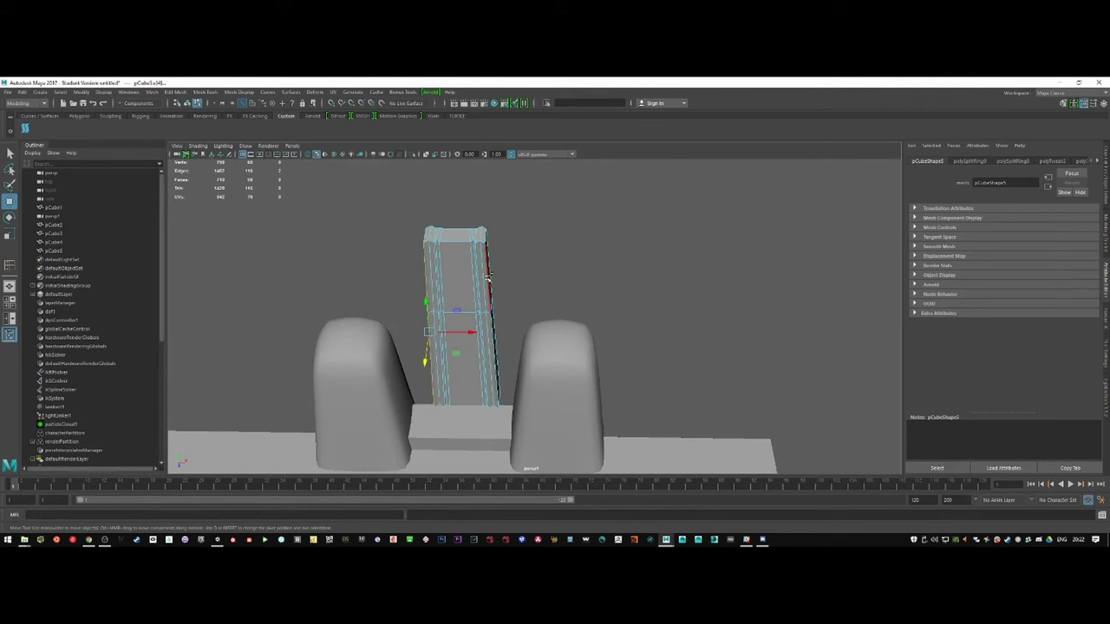
pyautogui.click(292, 146)
pyautogui.click(312, 199)
# Raise the directional light above the set and angle it down onto the pillars.
pyautogui.click(537, 362)
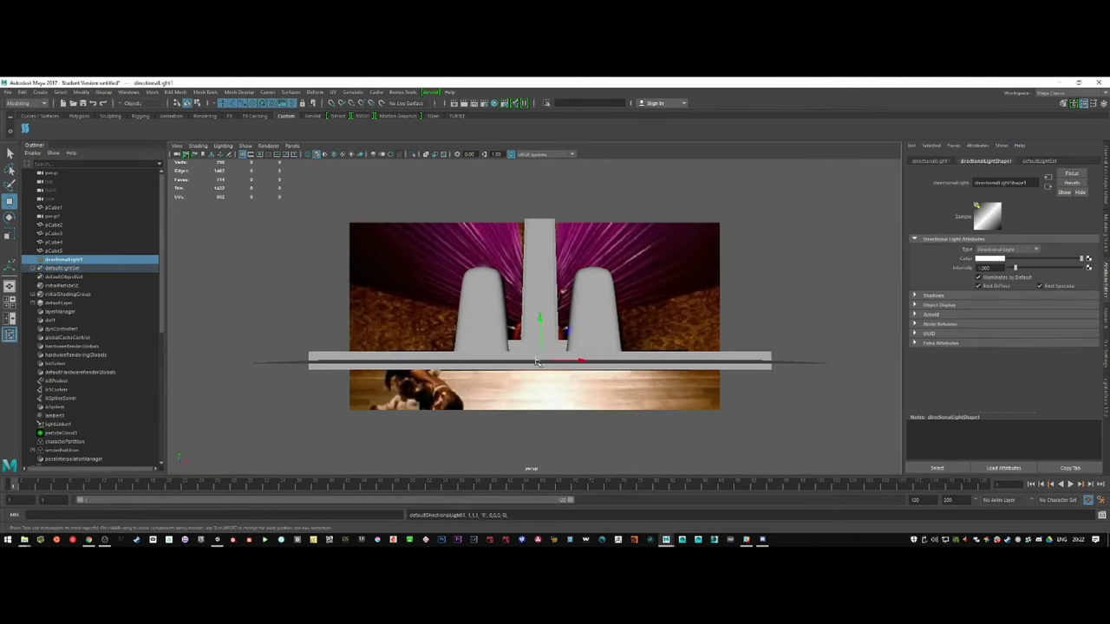
pyautogui.moveTo(537, 362); pyautogui.dragTo(599, 199)
pyautogui.press('e')
pyautogui.moveTo(607, 247); pyautogui.dragTo(597, 229)
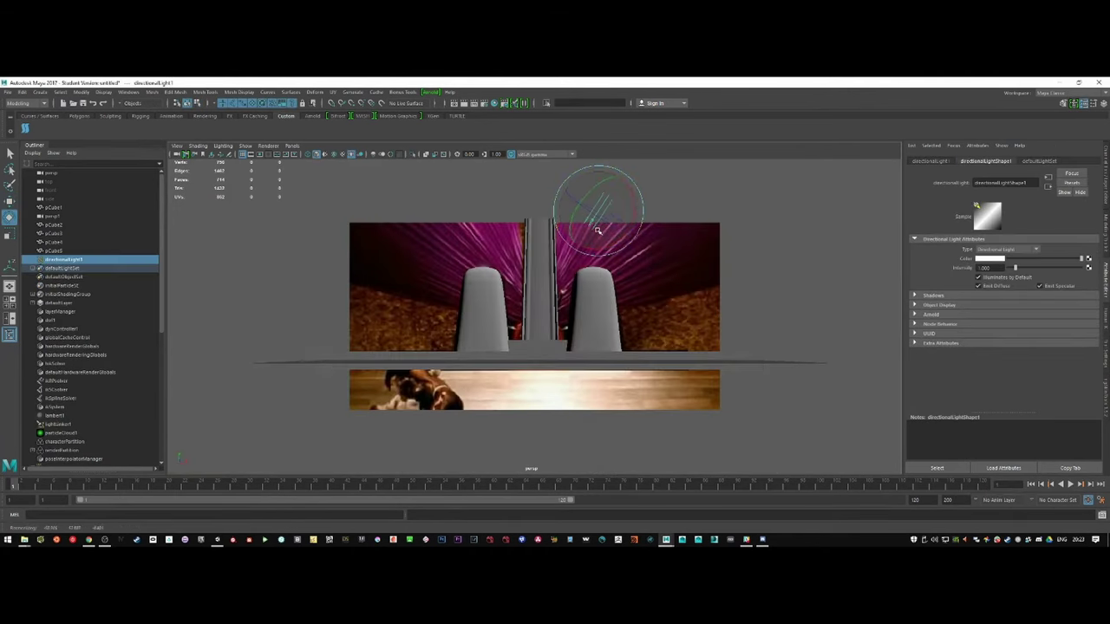
# Select the central column, plank and pillars, undoing an accidental move of the pillars.
pyautogui.click(539, 278)
pyautogui.press('w')
pyautogui.hotkey('ctrl', 'h')
pyautogui.click(587, 368)
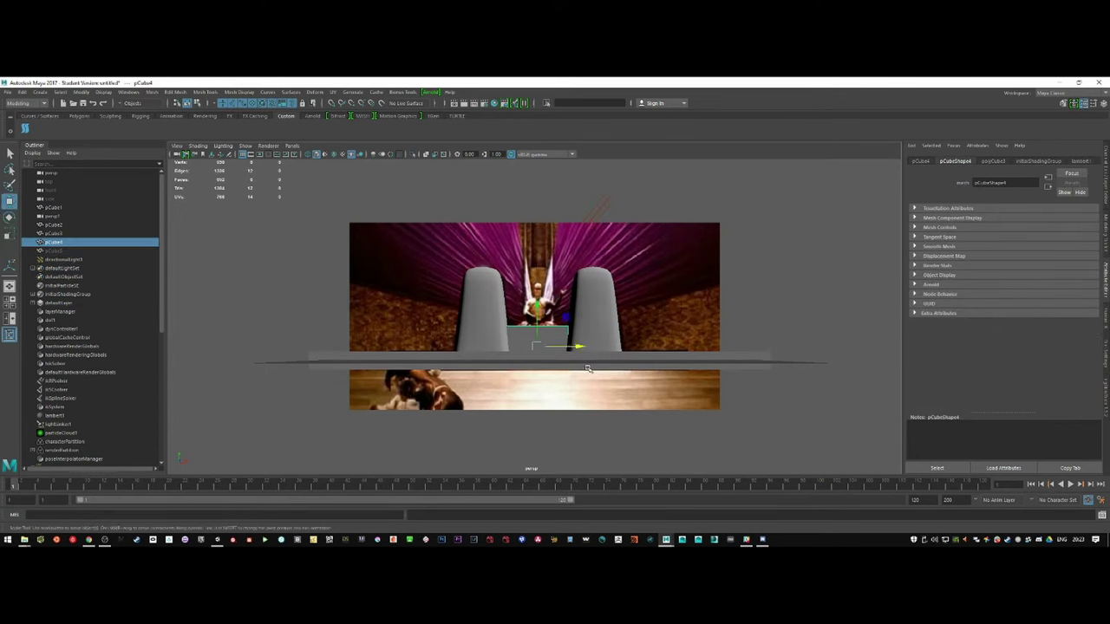
pyautogui.moveTo(287, 217); pyautogui.dragTo(763, 408)
pyautogui.moveTo(563, 371); pyautogui.dragTo(760, 471)
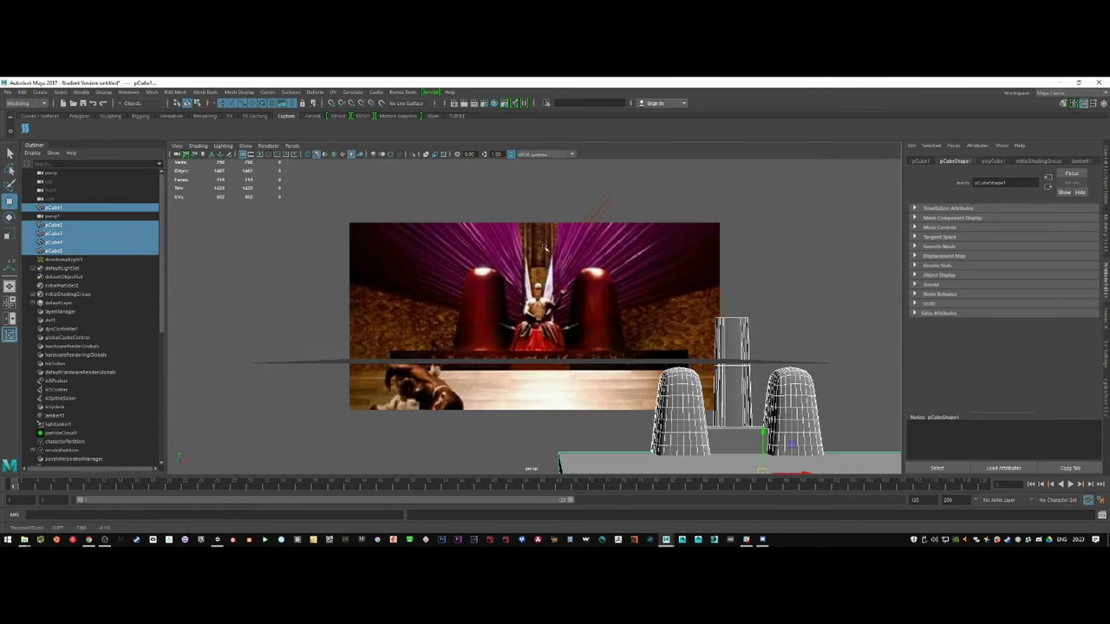
pyautogui.hotkey('ctrl', 'z')
pyautogui.moveTo(544, 286); pyautogui.dragTo(545, 260, button='right')
pyautogui.click(589, 301)
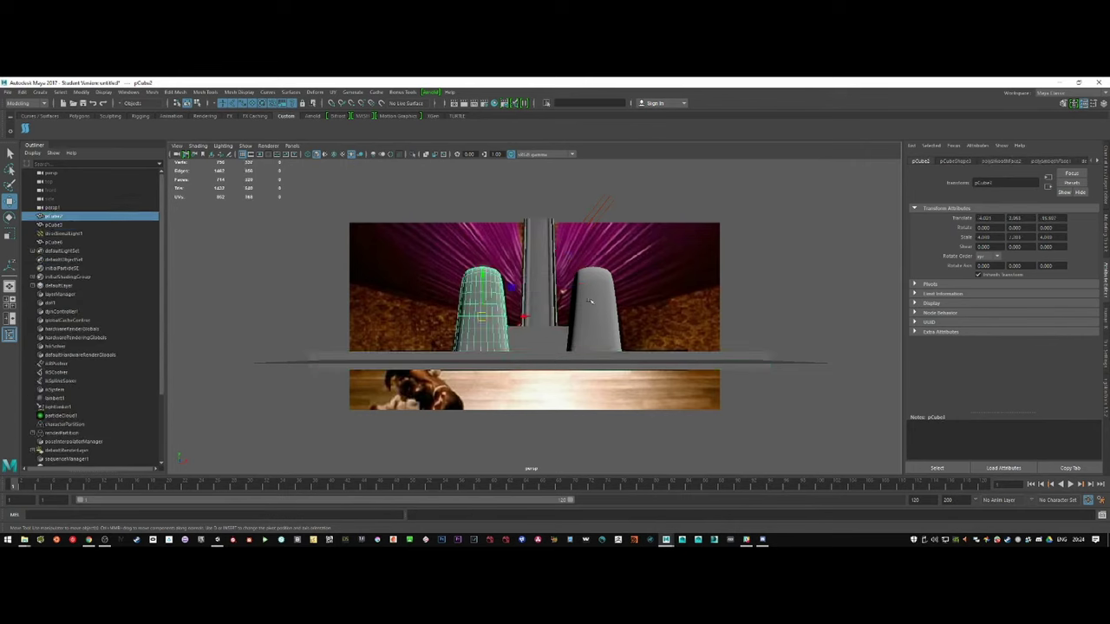
# Group the column and plank as throne and export throne and throne_arms as FBX.
pyautogui.click(79, 227)
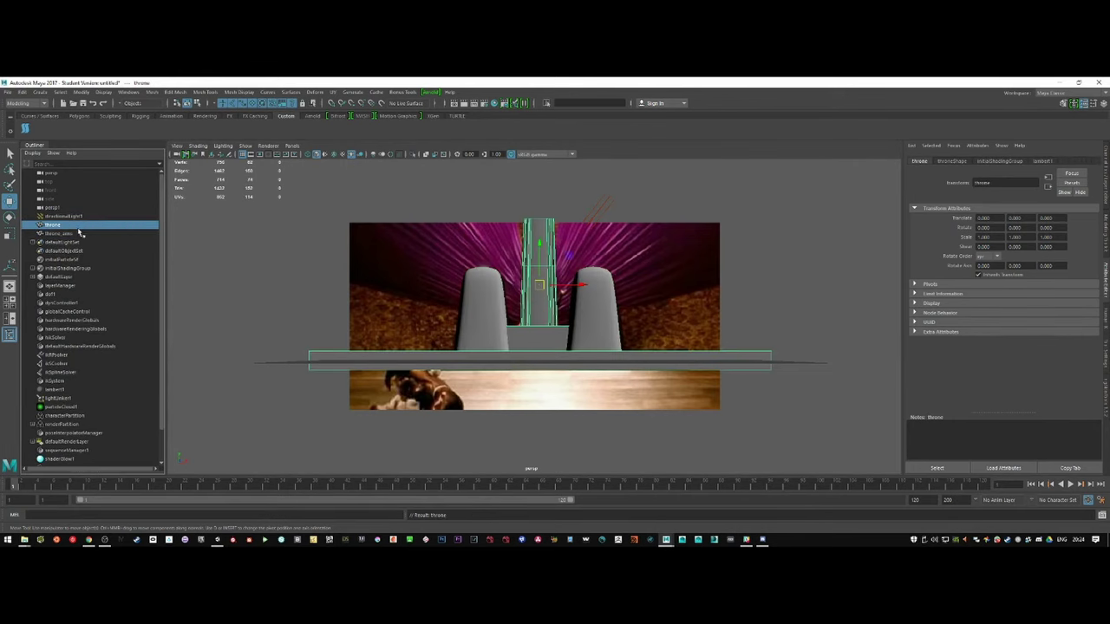
pyautogui.click(21, 91)
pyautogui.click(39, 217)
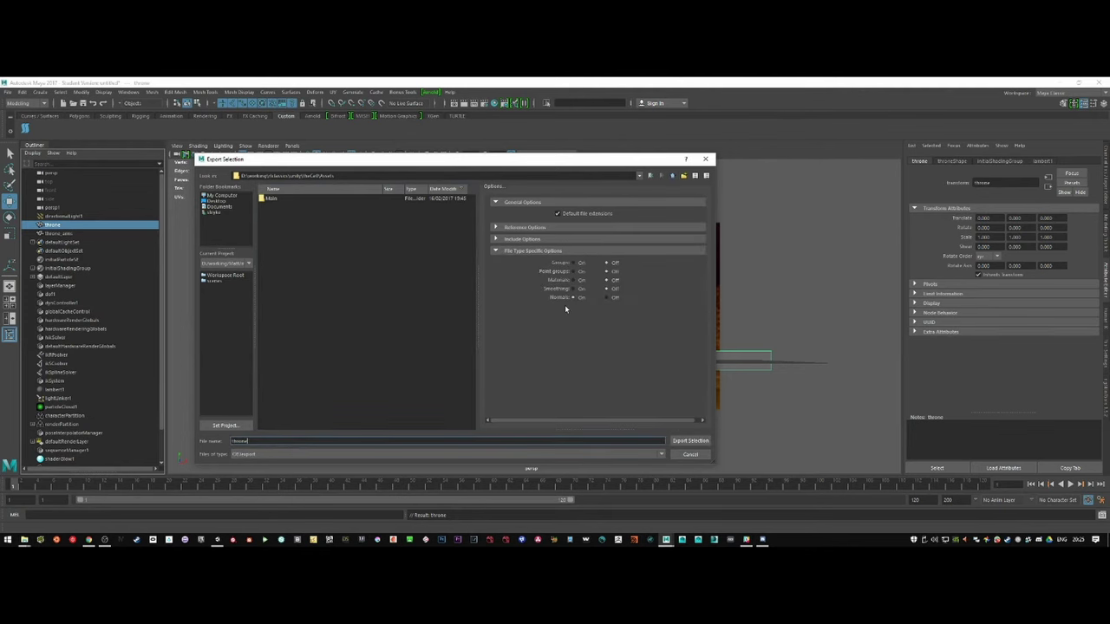
pyautogui.click(688, 442)
pyautogui.click(22, 91)
pyautogui.click(66, 207)
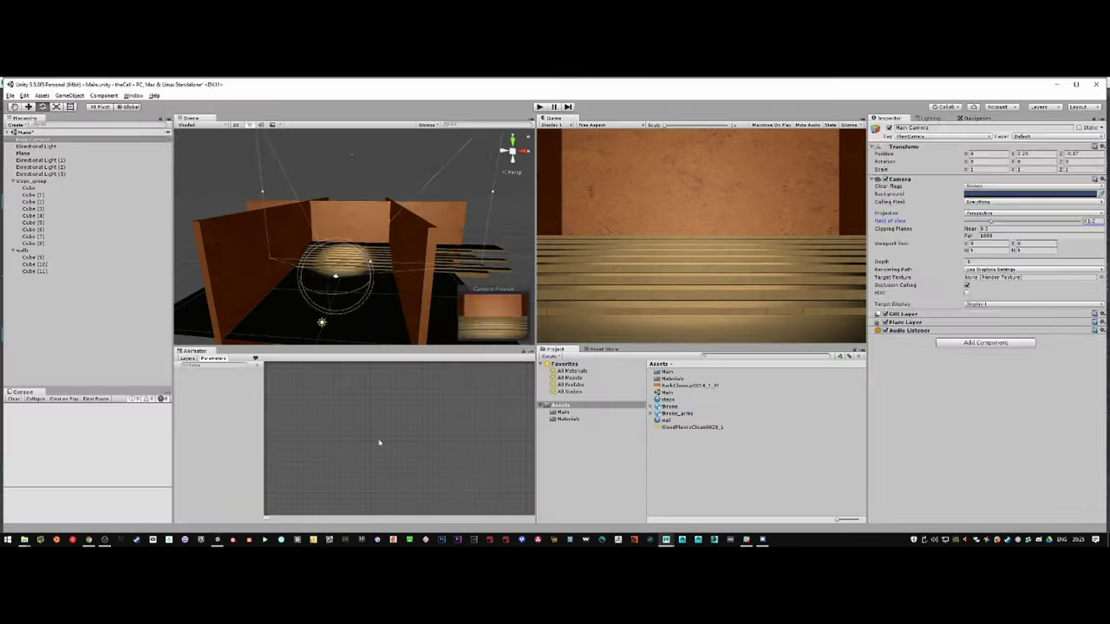
pyautogui.click(669, 406)
# Place the throne model in the scene, frame it and move it onto the stage.
pyautogui.moveTo(673, 407); pyautogui.dragTo(312, 261)
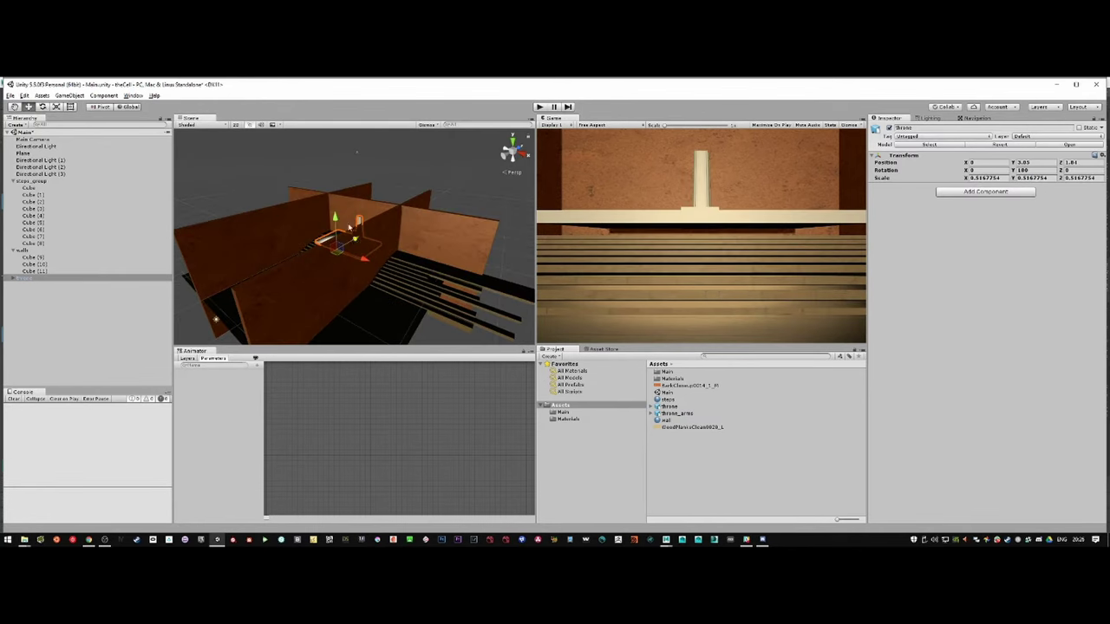
pyautogui.scroll(5, 347, 252)
pyautogui.click(360, 227)
pyautogui.click(360, 227)
pyautogui.press('f')
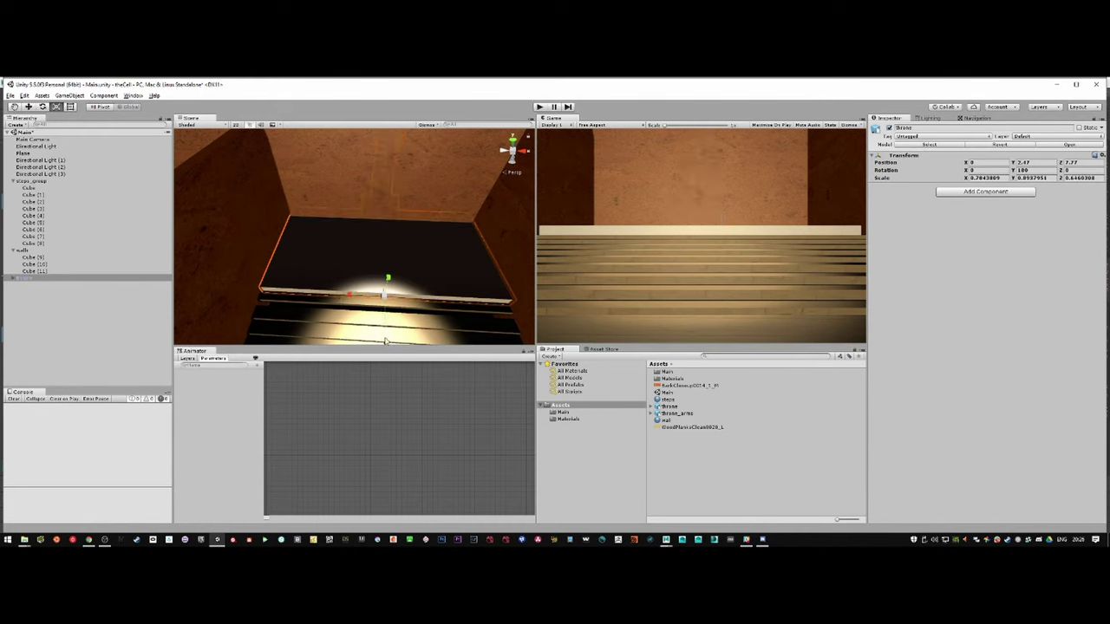
pyautogui.moveTo(389, 275); pyautogui.dragTo(384, 268)
pyautogui.click(382, 191)
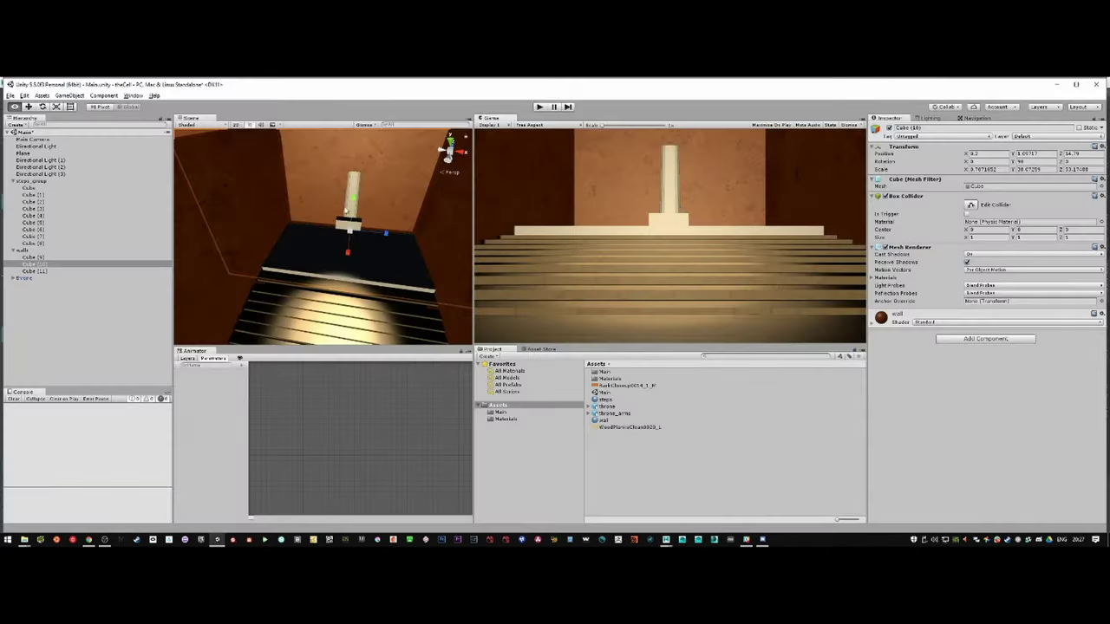
pyautogui.click(347, 208)
# Place the throne_arms model beside the throne and scale it to fit.
pyautogui.click(335, 227)
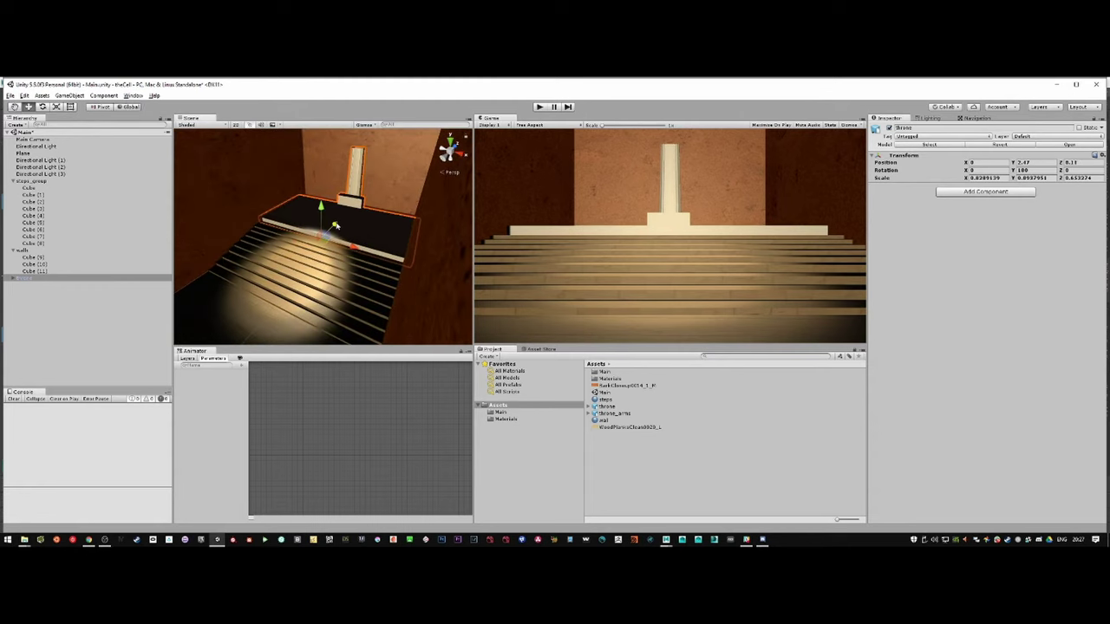
pyautogui.moveTo(613, 413); pyautogui.dragTo(274, 322)
pyautogui.press('r')
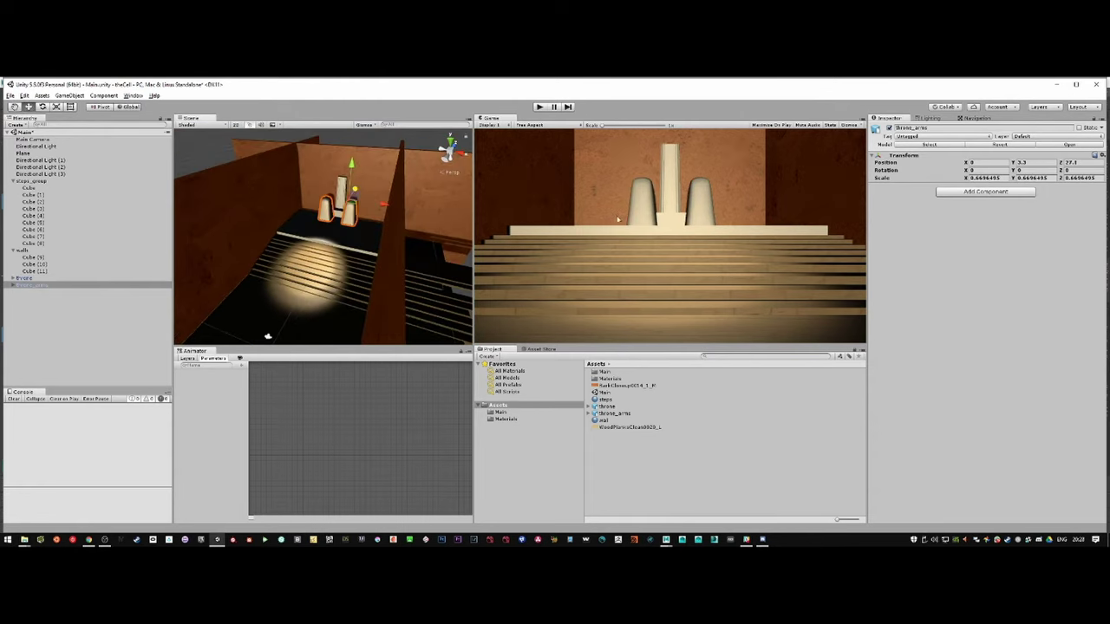
pyautogui.keyDown('alt'); pyautogui.moveTo(346, 260); pyautogui.dragTo(294, 260); pyautogui.keyUp('alt')
# Create a new material named throne_arms_material with a dark red Albedo.
pyautogui.rightClick(504, 405)
pyautogui.click(640, 407)
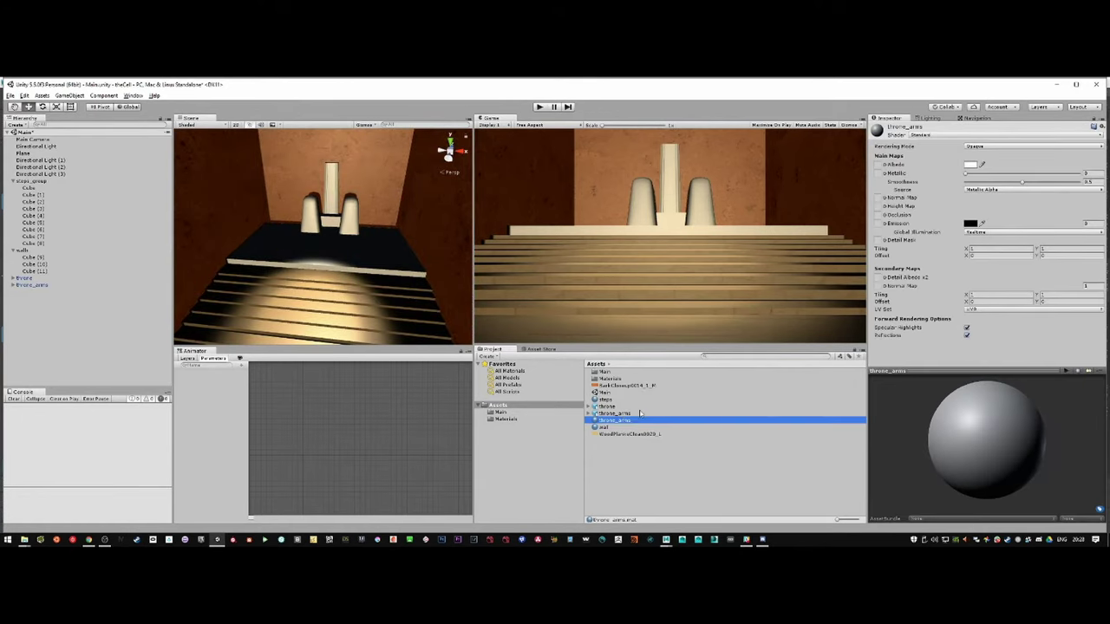
pyautogui.rightClick(630, 422)
pyautogui.press('F2')
pyautogui.click(969, 164)
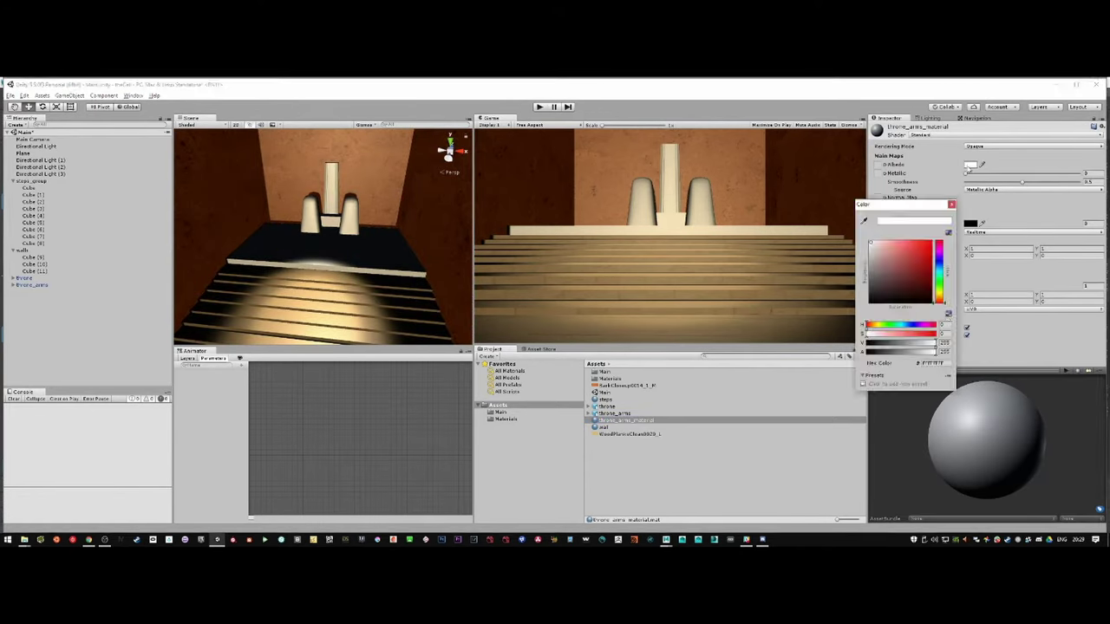
pyautogui.click(919, 269)
pyautogui.click(969, 164)
pyautogui.click(908, 287)
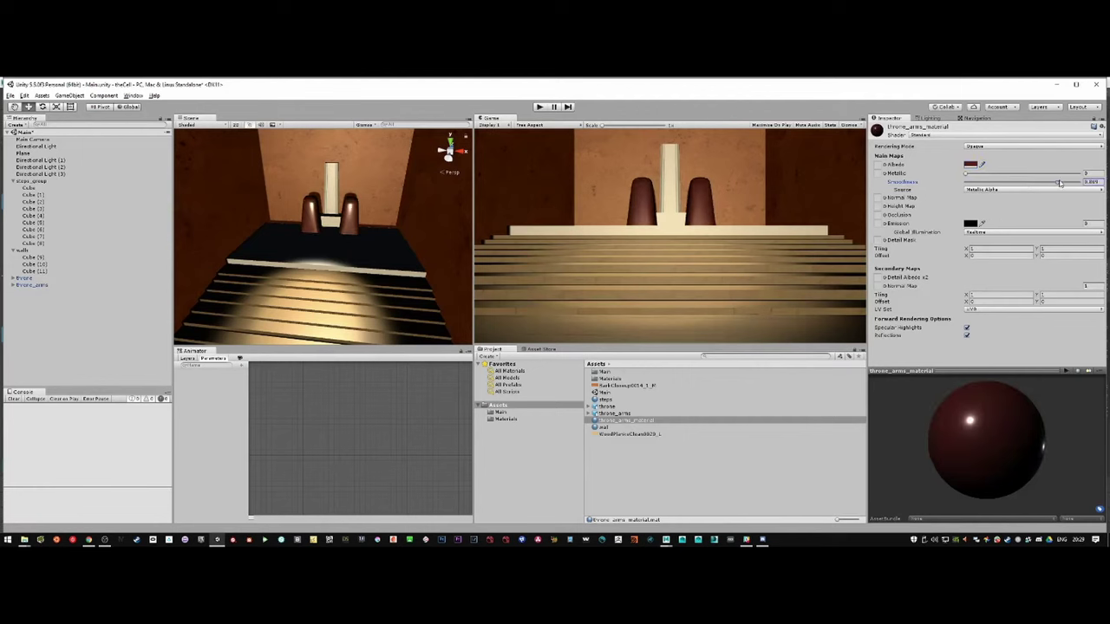
# Select both spotlights and rotate them further onto the throne.
pyautogui.click(40, 167)
pyautogui.hotkey('shift', 'Up')
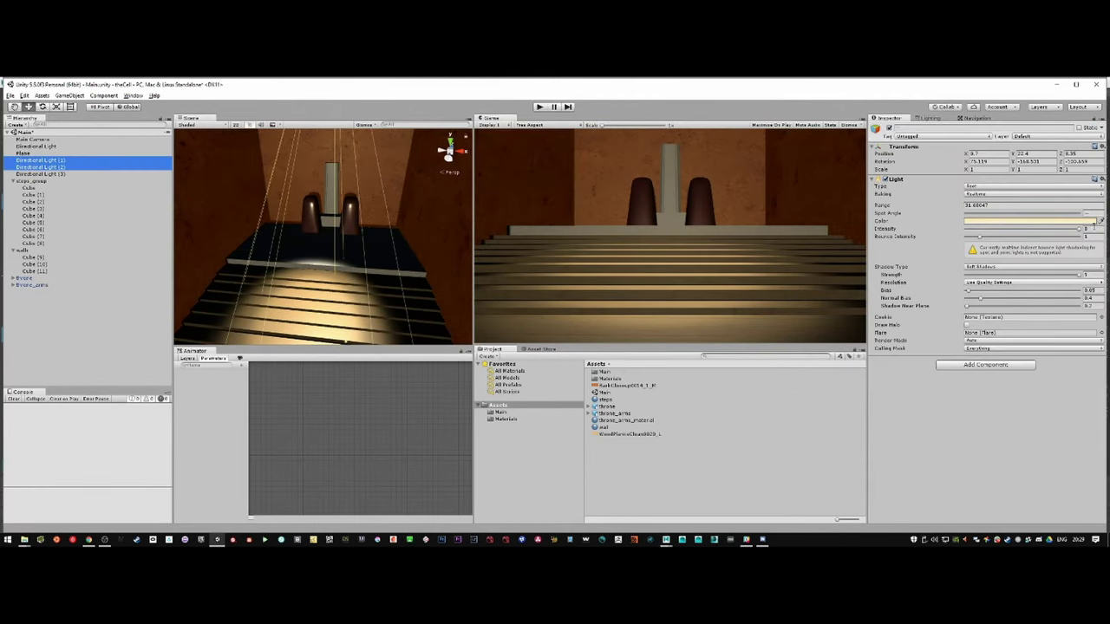
pyautogui.scroll(-2, 246, 227)
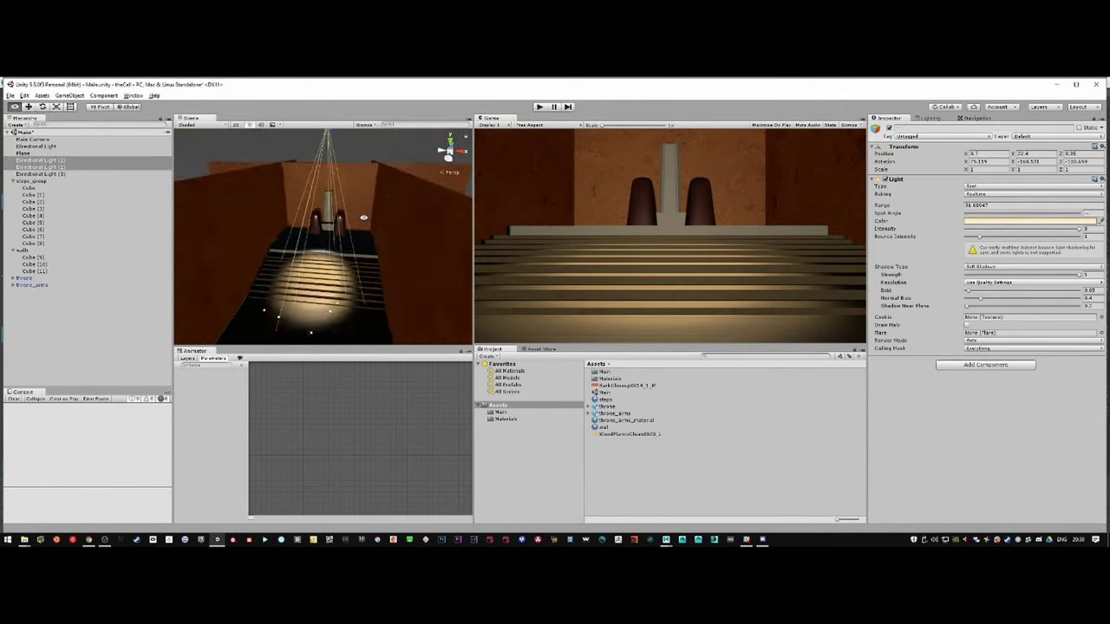
pyautogui.scroll(-3, 245, 226)
pyautogui.scroll(-3, 245, 226)
pyautogui.moveTo(246, 227)
pyautogui.keyDown('alt'); pyautogui.mouseDown()
pyautogui.moveTo(337, 185)
pyautogui.moveTo(443, 318)
pyautogui.mouseUp(); pyautogui.keyUp('alt')
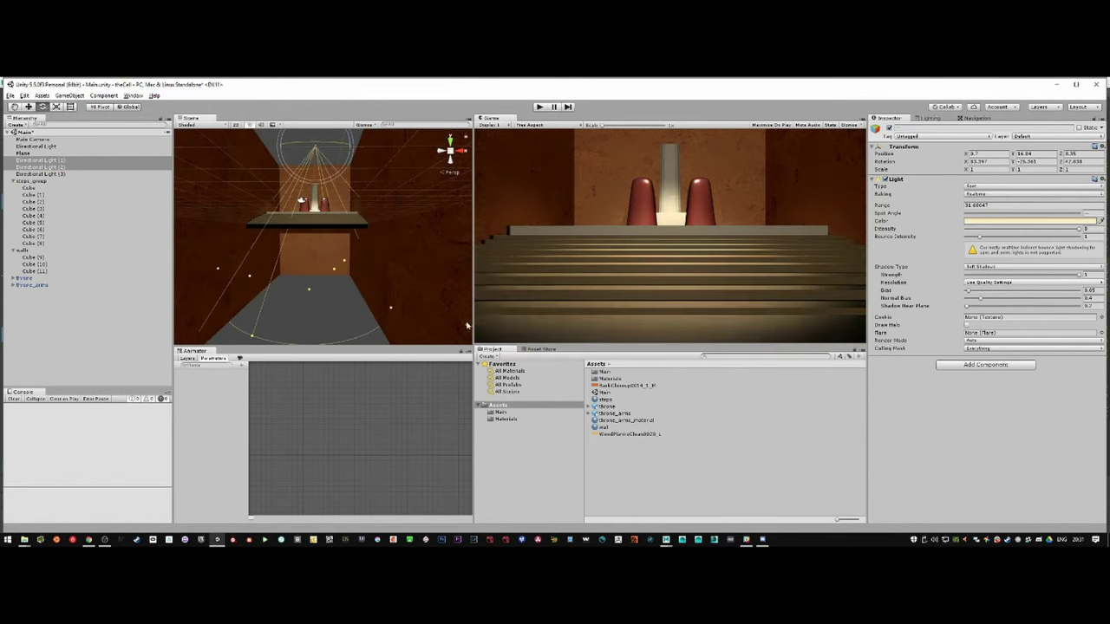
pyautogui.moveTo(442, 319); pyautogui.dragTo(486, 322)
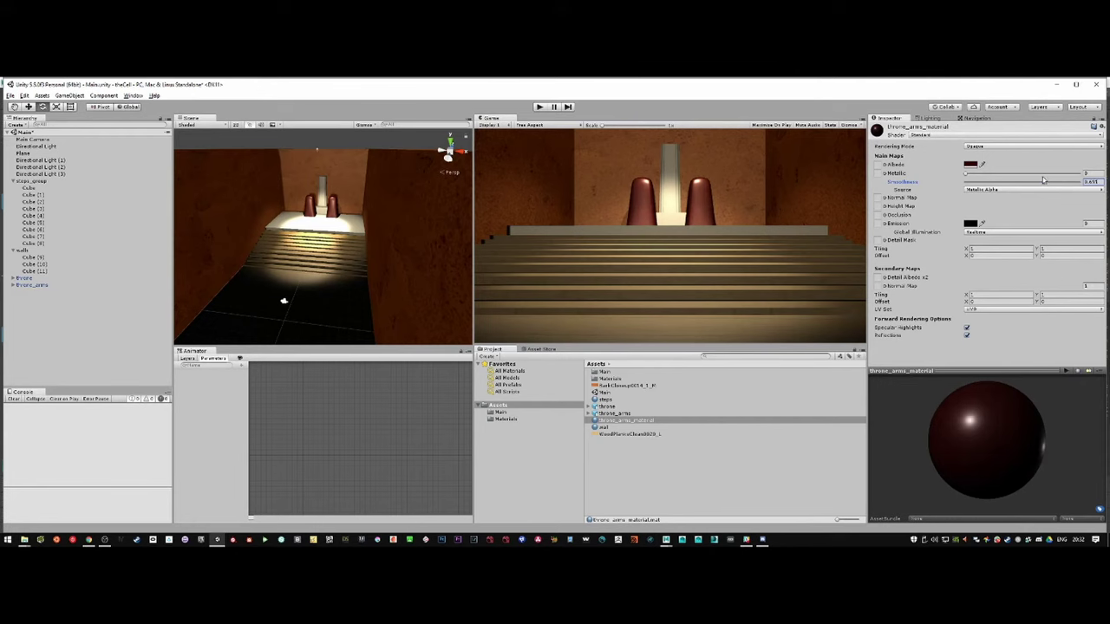
# Try a specular setup with white specular on throne_arms_material, then revert to Standard metallic.
pyautogui.click(919, 134)
pyautogui.click(945, 155)
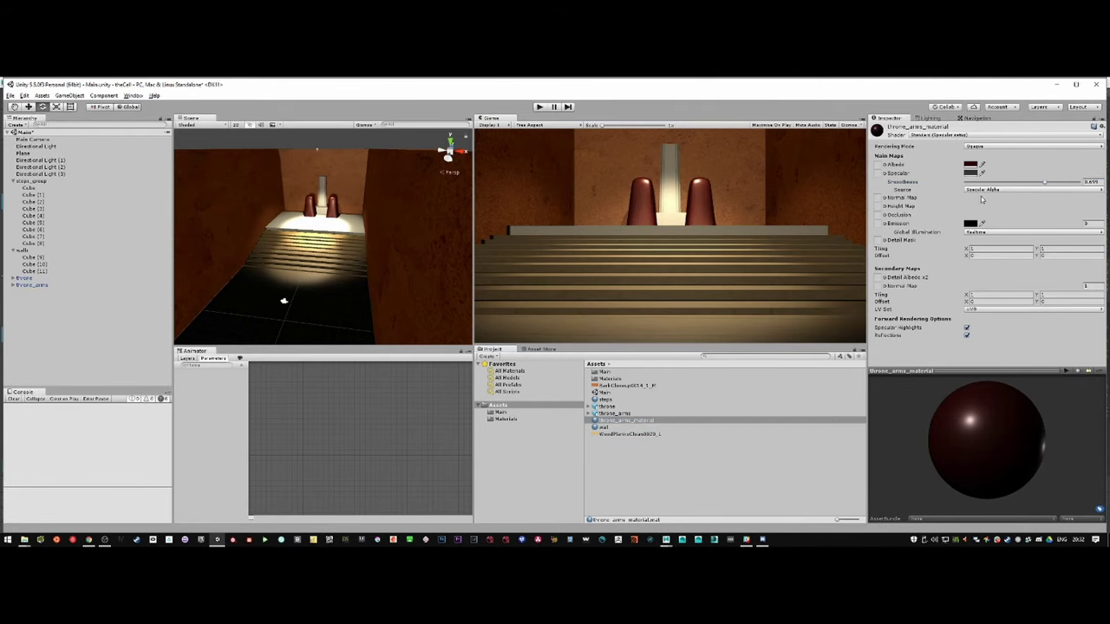
pyautogui.click(971, 172)
pyautogui.click(1037, 188)
pyautogui.click(970, 164)
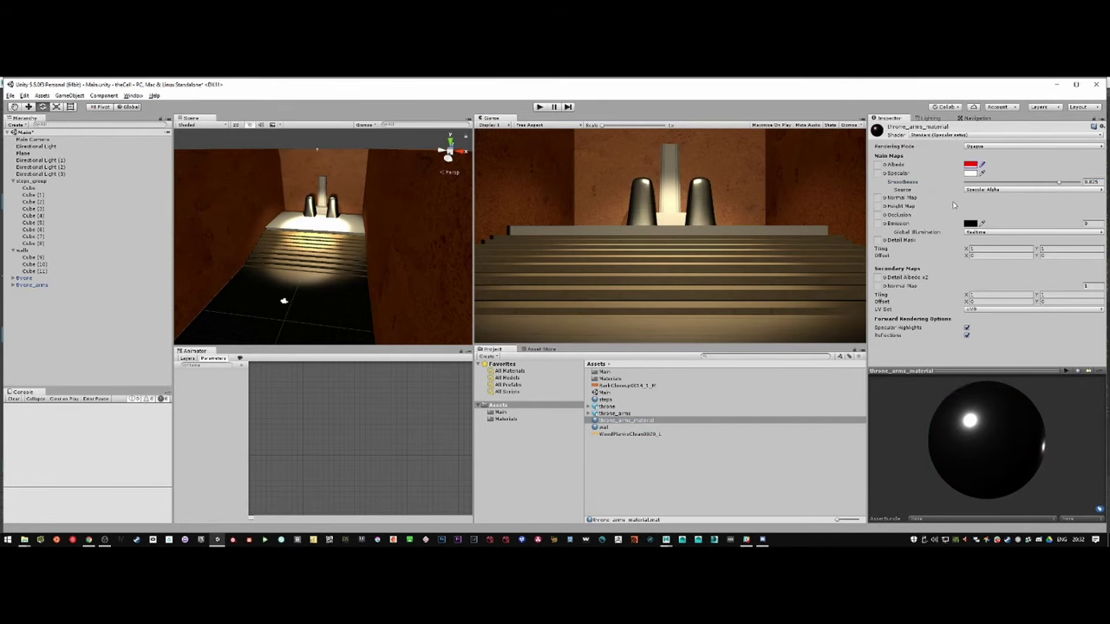
pyautogui.click(919, 135)
pyautogui.click(927, 144)
# Set the throne arms Albedo to a brighter red and lower its smoothness.
pyautogui.moveTo(1023, 181); pyautogui.dragTo(1039, 181)
pyautogui.click(971, 164)
pyautogui.click(934, 295)
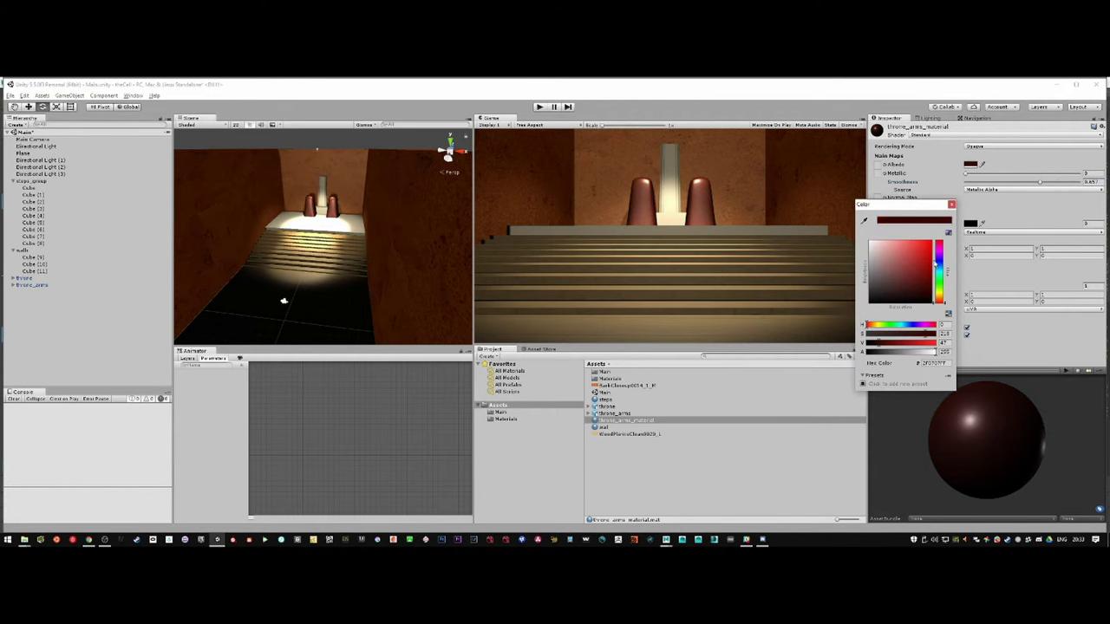
pyautogui.click(870, 243)
pyautogui.click(951, 204)
pyautogui.click(971, 164)
pyautogui.click(928, 260)
pyautogui.click(983, 165)
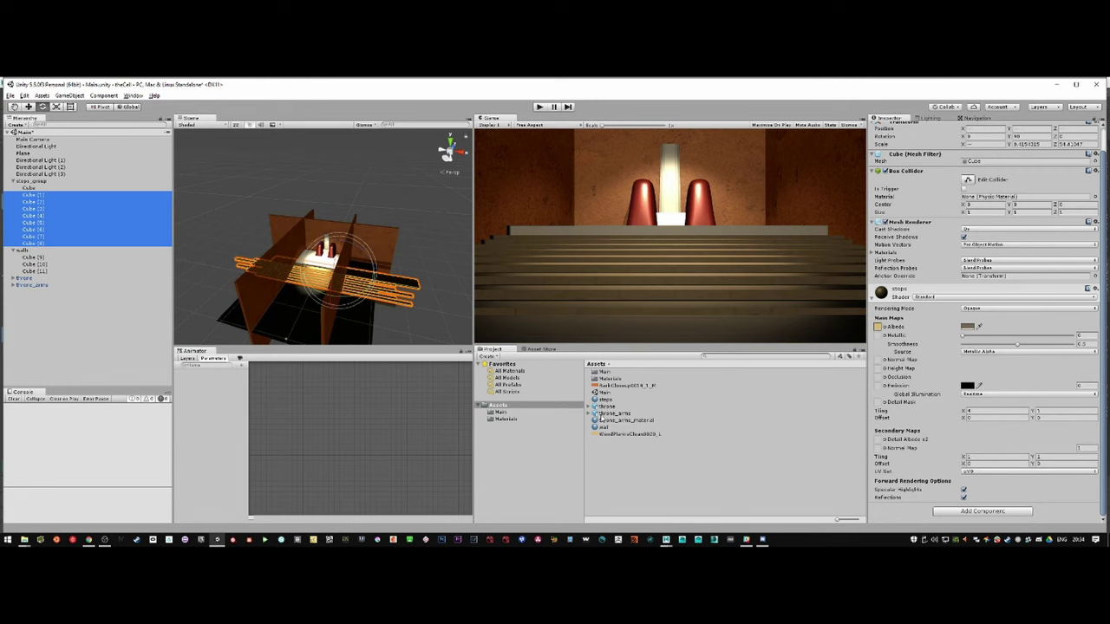
# Give the steps material the wood plank texture, Standard (Specular setup) and raised smoothness.
pyautogui.moveTo(629, 433); pyautogui.dragTo(814, 423)
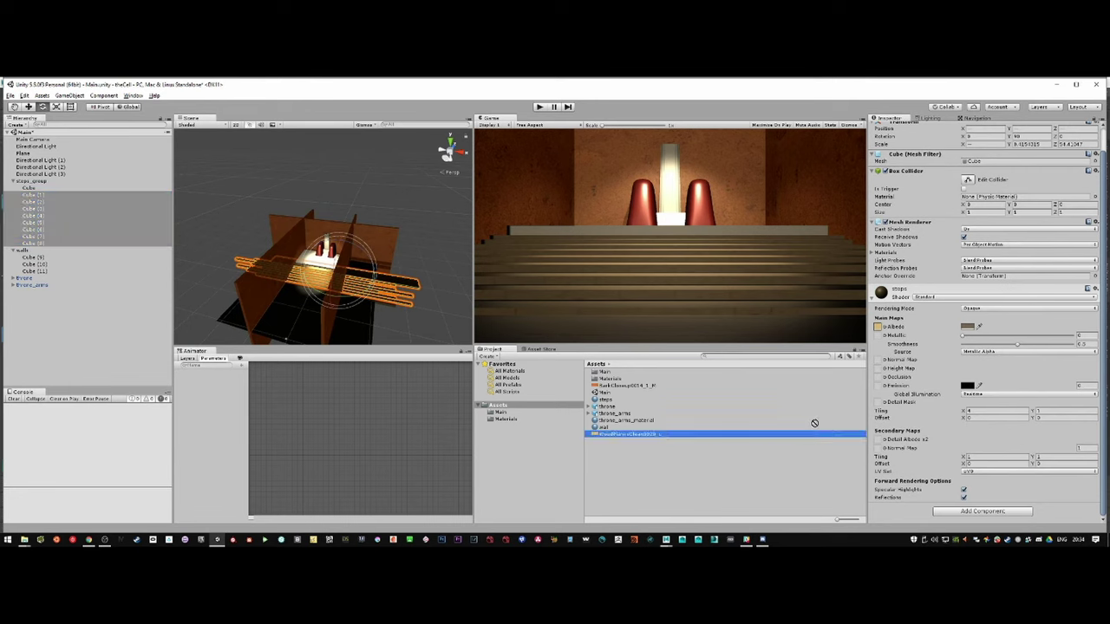
pyautogui.moveTo(901, 344); pyautogui.dragTo(938, 353)
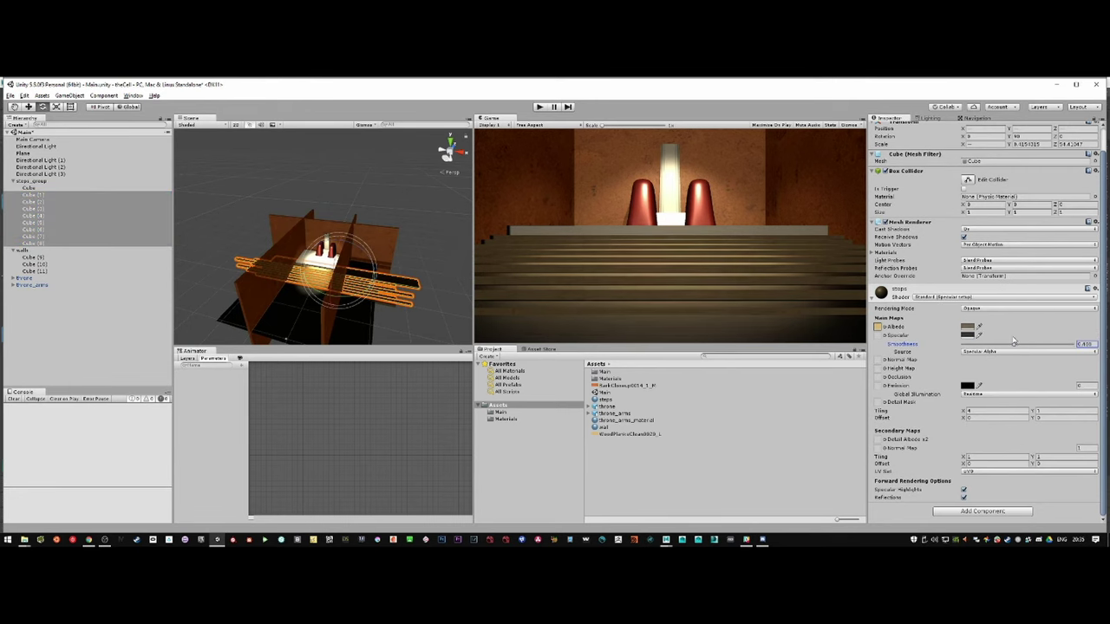
pyautogui.moveTo(1032, 345); pyautogui.dragTo(1043, 346)
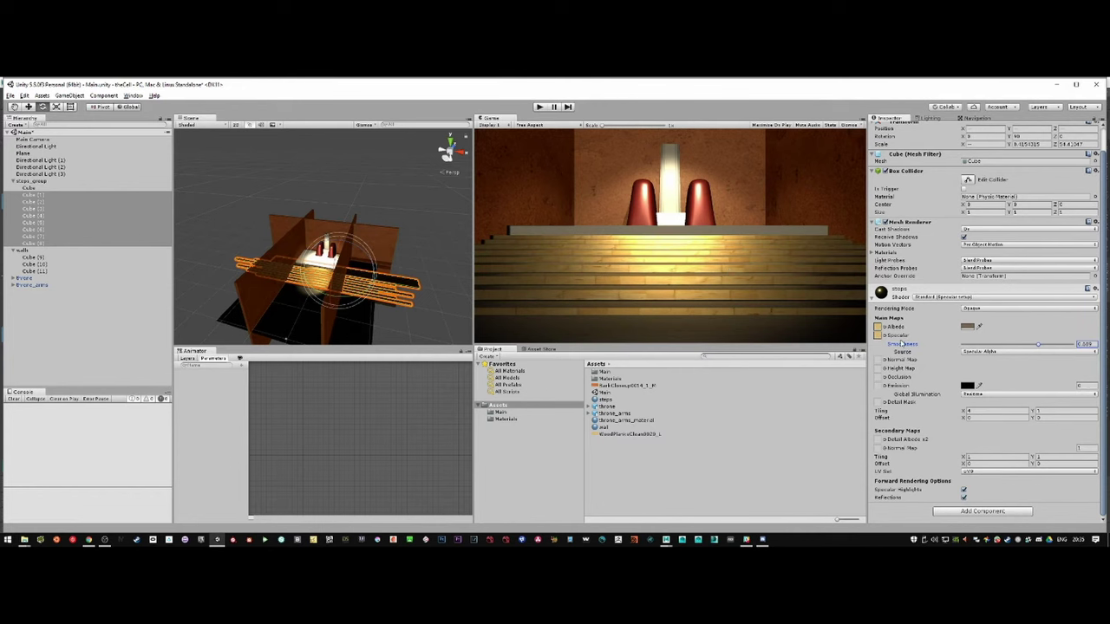
pyautogui.moveTo(1037, 345); pyautogui.dragTo(1043, 347)
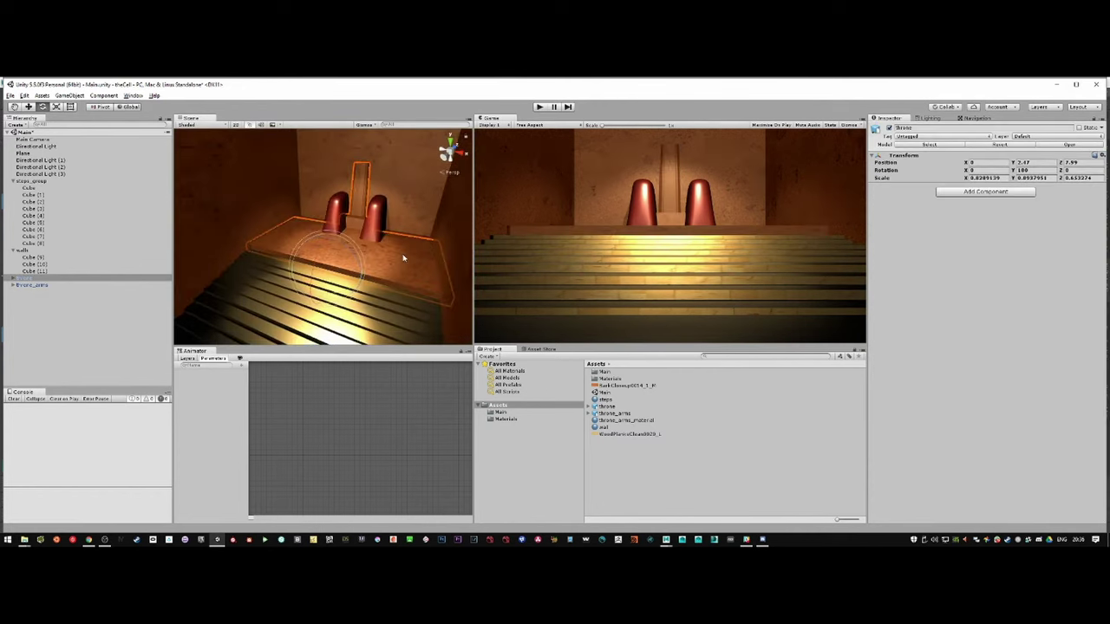
# Duplicate the wall material and rename the copy throne_material.
pyautogui.click(605, 427)
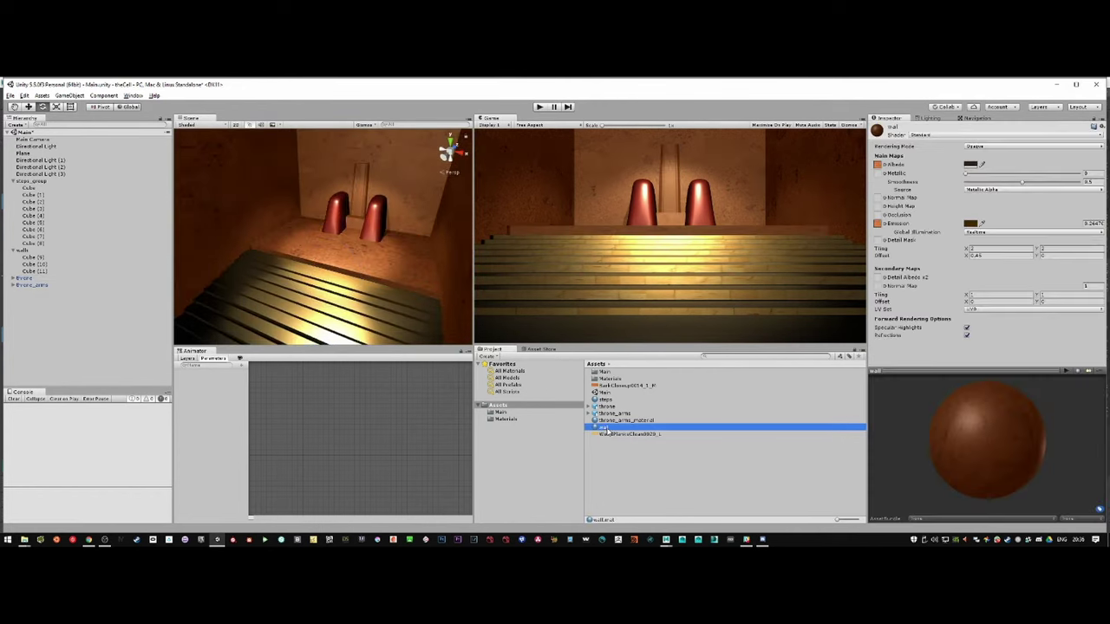
pyautogui.hotkey('ctrl', 'd')
pyautogui.rightClick(612, 429)
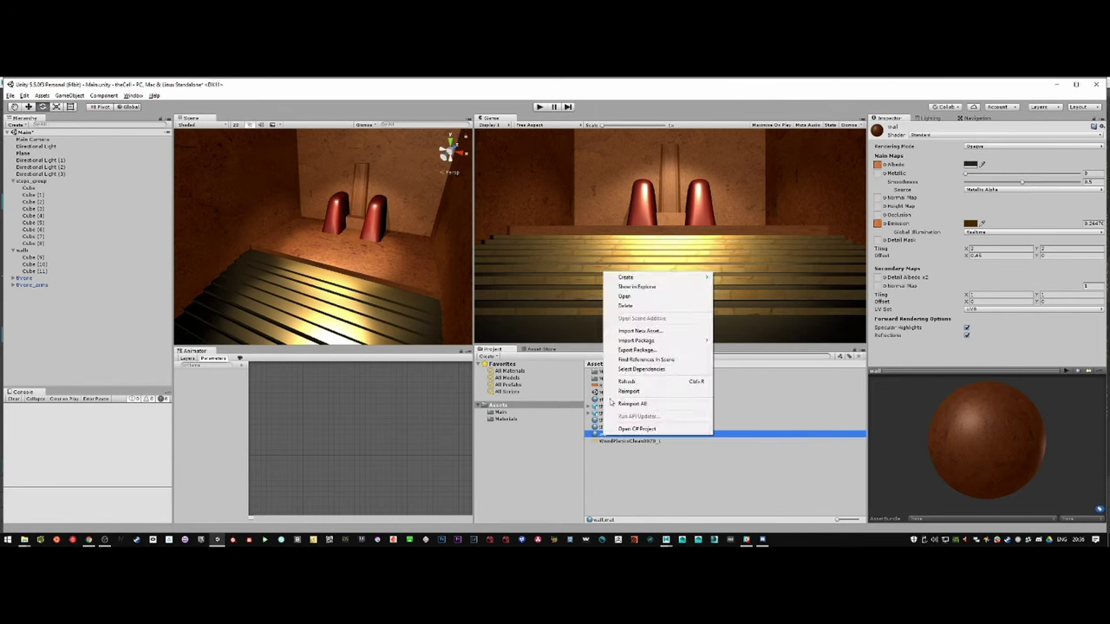
pyautogui.click(602, 433)
pyautogui.rightClick(601, 434)
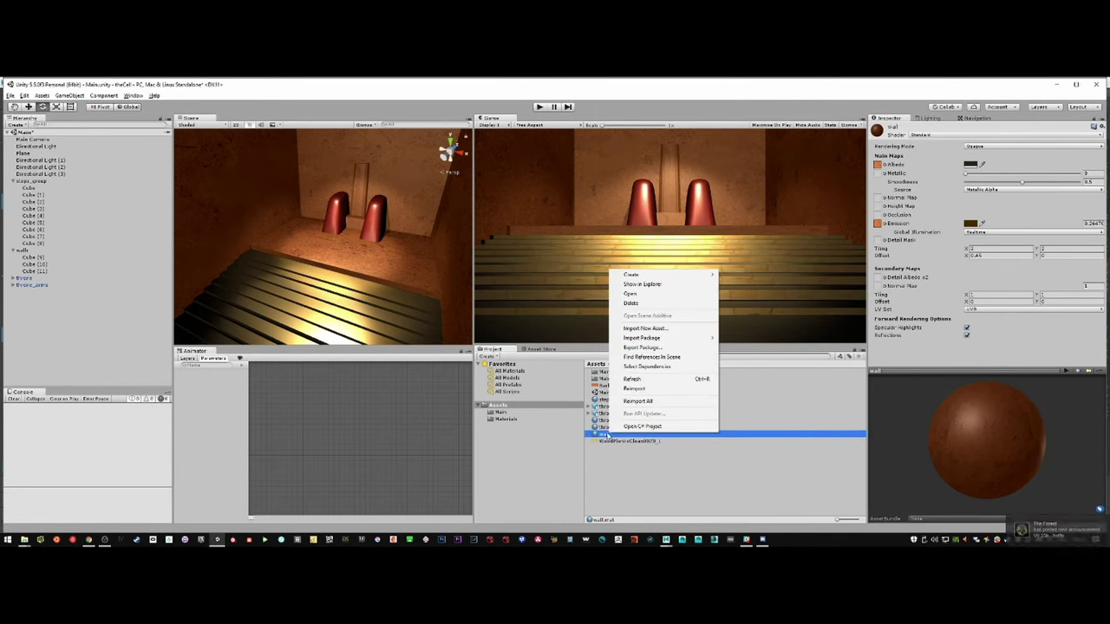
pyautogui.click(646, 413)
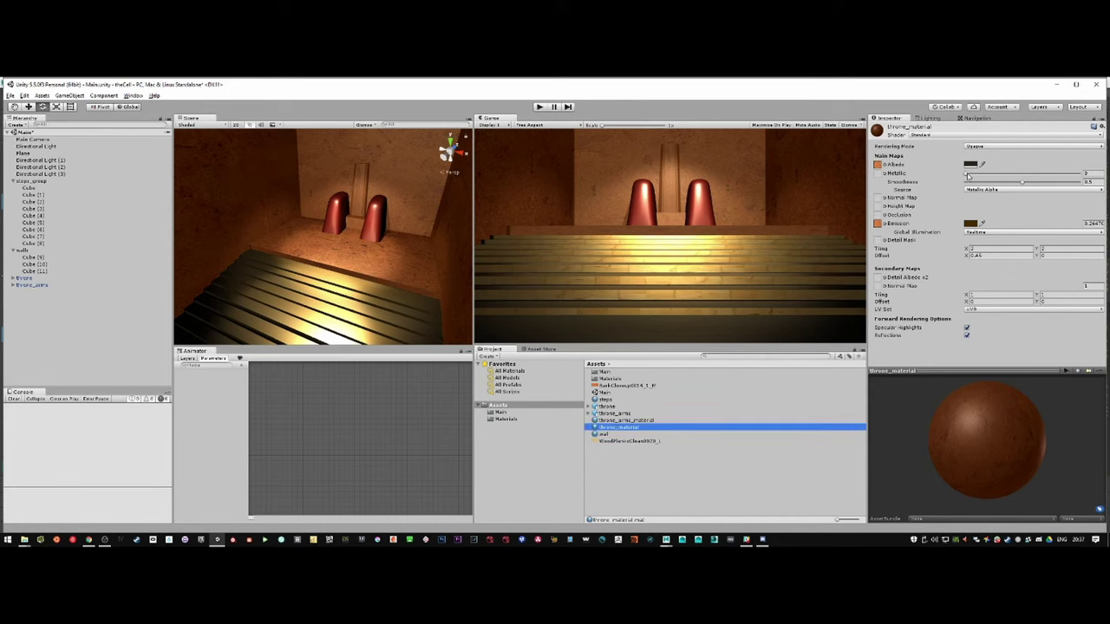
# Raise throne_material's smoothness and bring up the Worn White Plaster Walls textures page.
pyautogui.moveTo(1022, 183); pyautogui.dragTo(1055, 181)
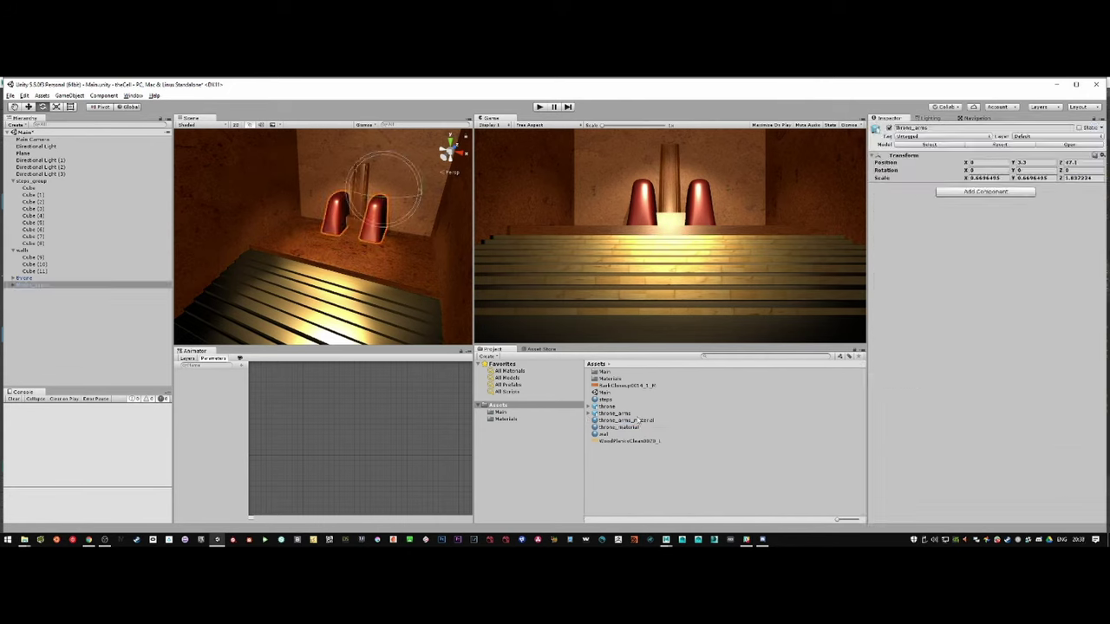
pyautogui.click(604, 205)
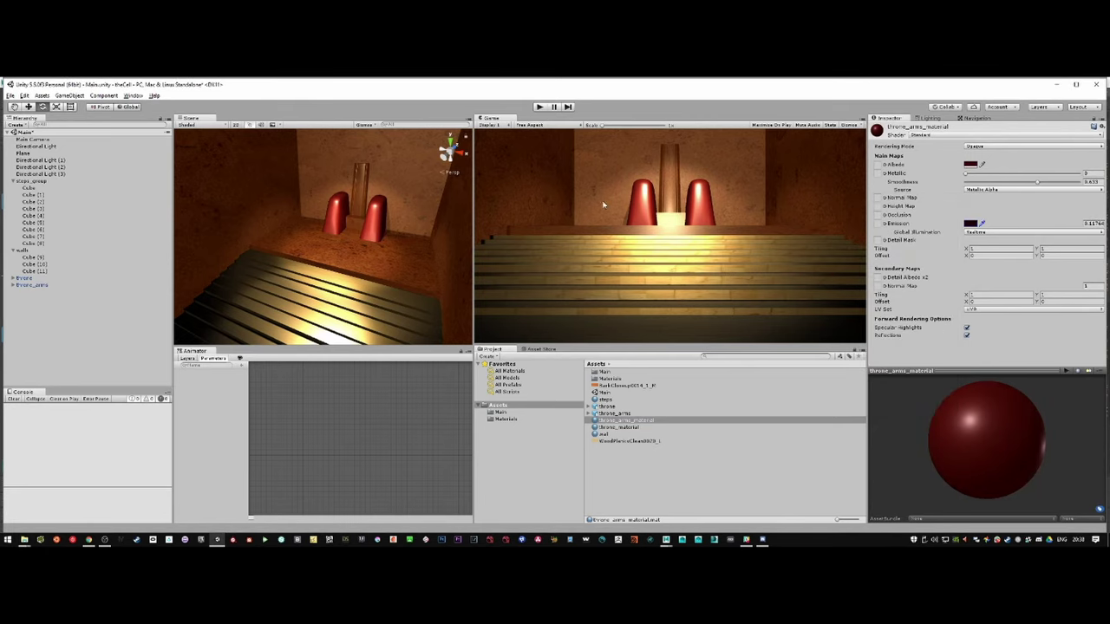
pyautogui.click(241, 530)
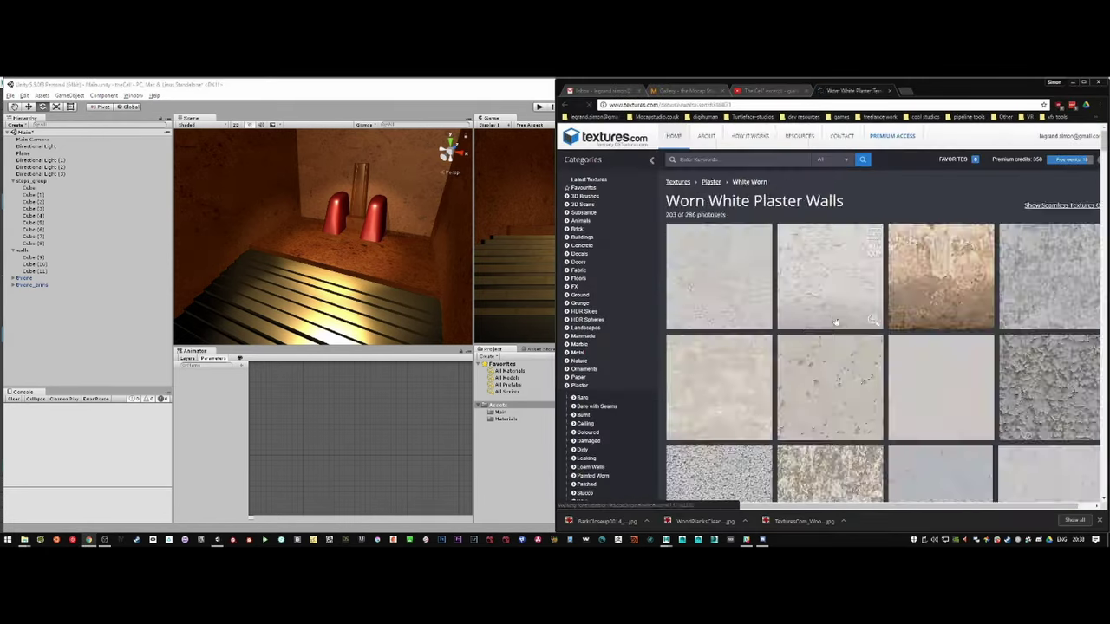
# Download the PlasterWhiteWorn0141 texture and drag it from Downloads into Unity's Assets.
pyautogui.click(836, 322)
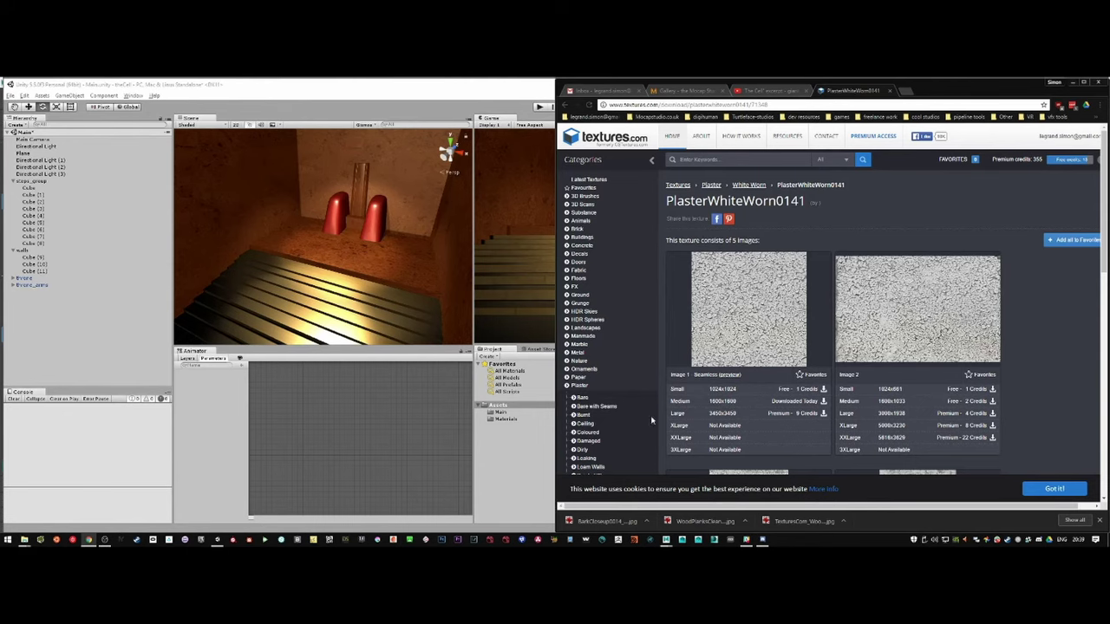
pyautogui.click(170, 540)
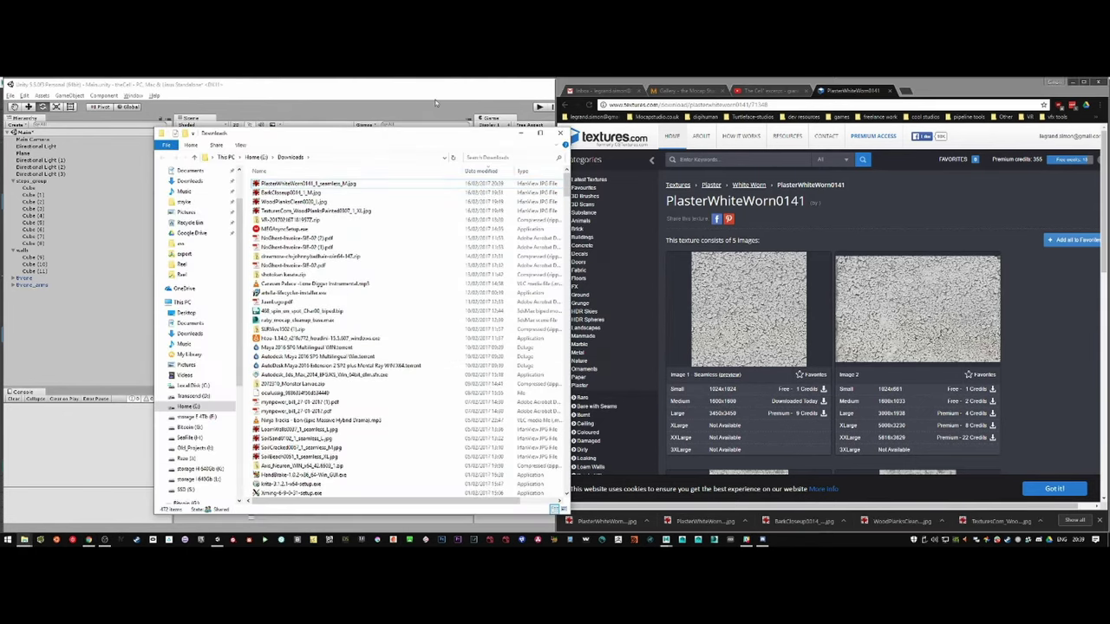
pyautogui.moveTo(308, 183); pyautogui.dragTo(636, 449)
# Make throne_arms_material highly glossy with smoothness near 0.94 and bring DAZ Studio forward.
pyautogui.click(615, 426)
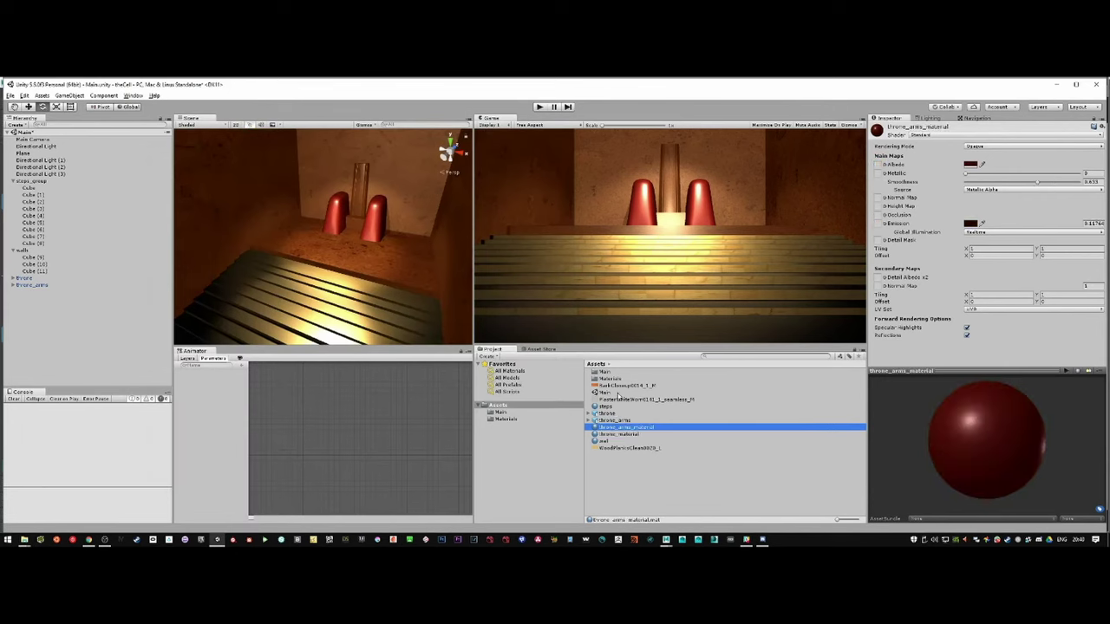
pyautogui.moveTo(1052, 182); pyautogui.dragTo(1059, 185)
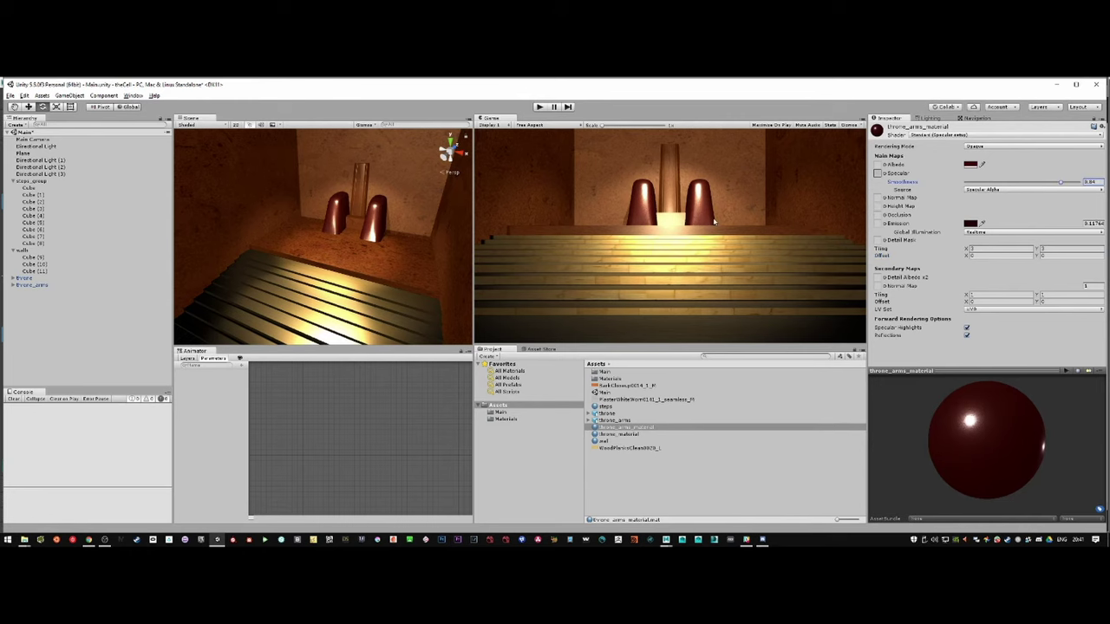
pyautogui.hotkey('alt', 'Tab')
pyautogui.click(292, 501)
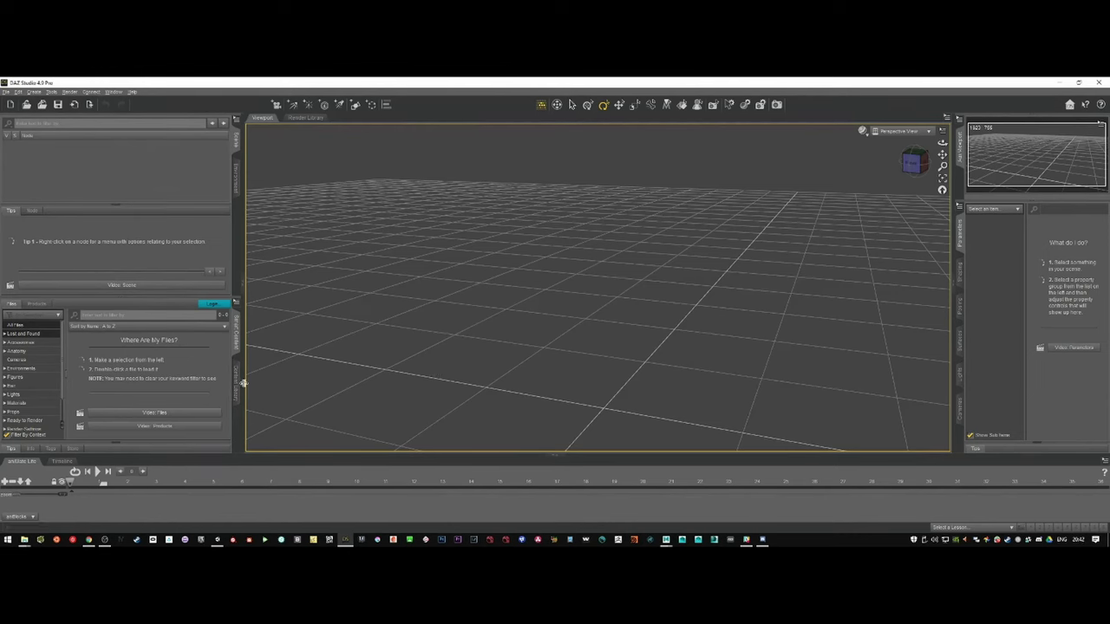
# Load the ogre Genesis 2 Male figure, lower its right arm and pose the right hand.
pyautogui.click(18, 376)
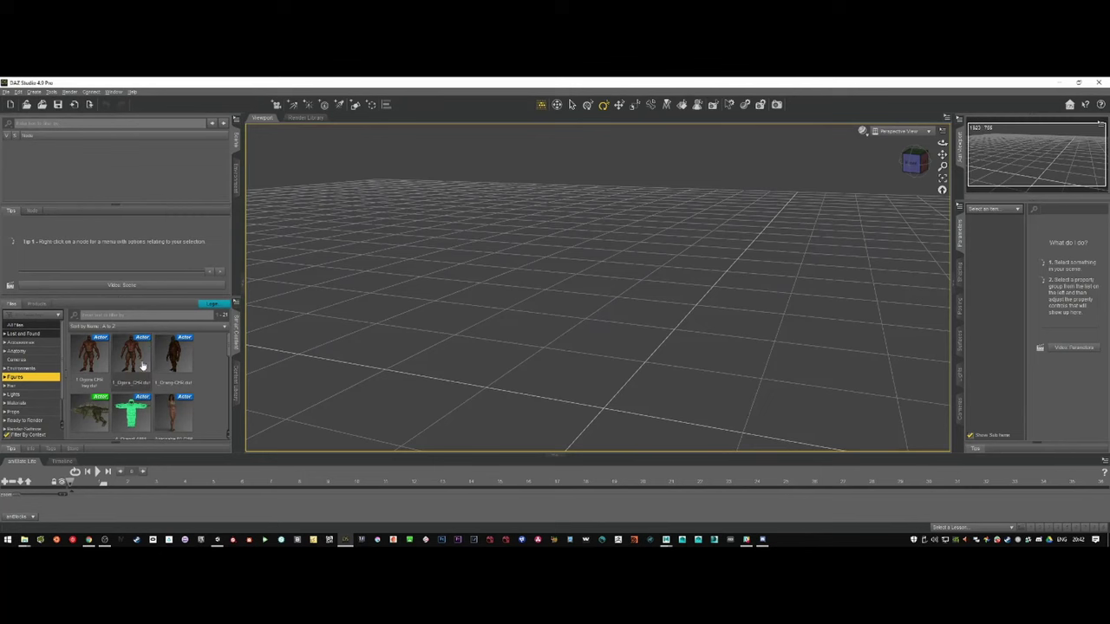
pyautogui.moveTo(130, 353); pyautogui.dragTo(607, 321)
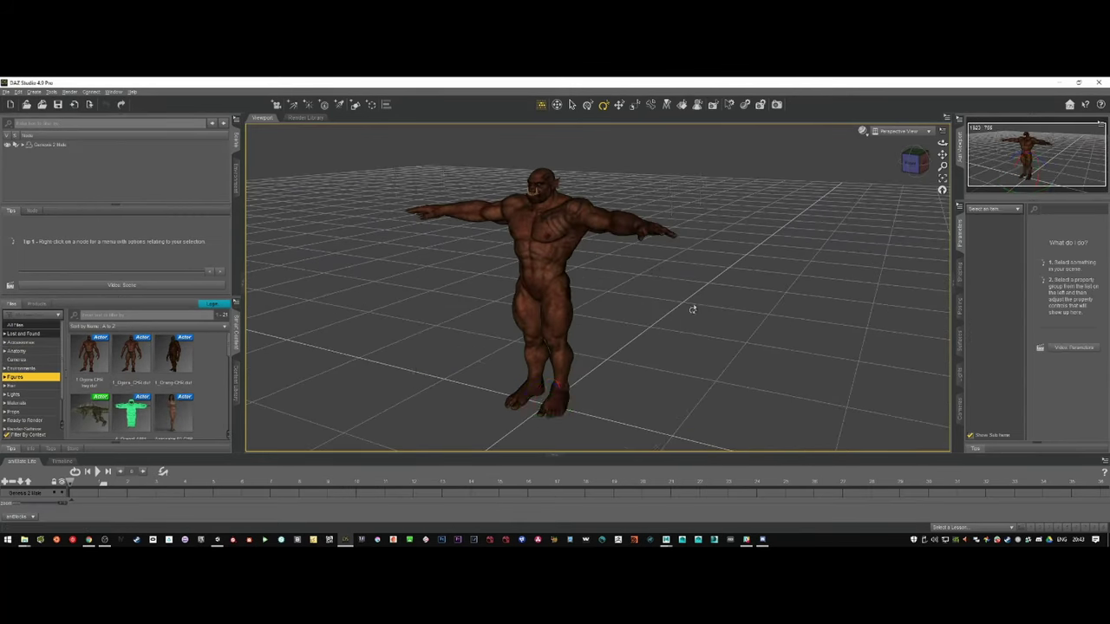
pyautogui.click(555, 260)
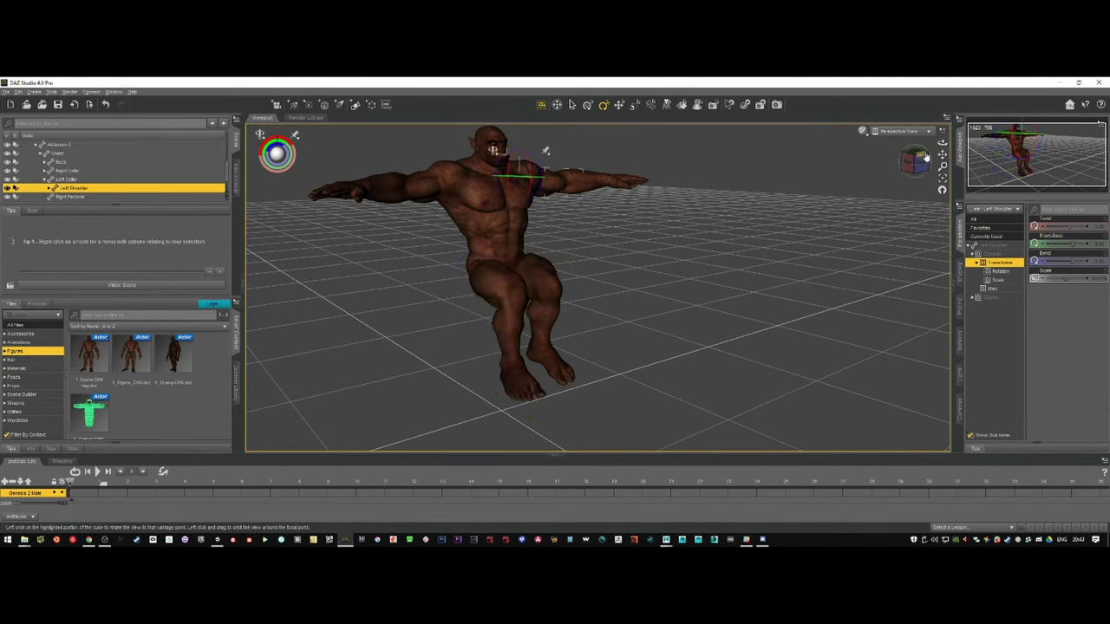
pyautogui.moveTo(924, 156); pyautogui.dragTo(906, 157)
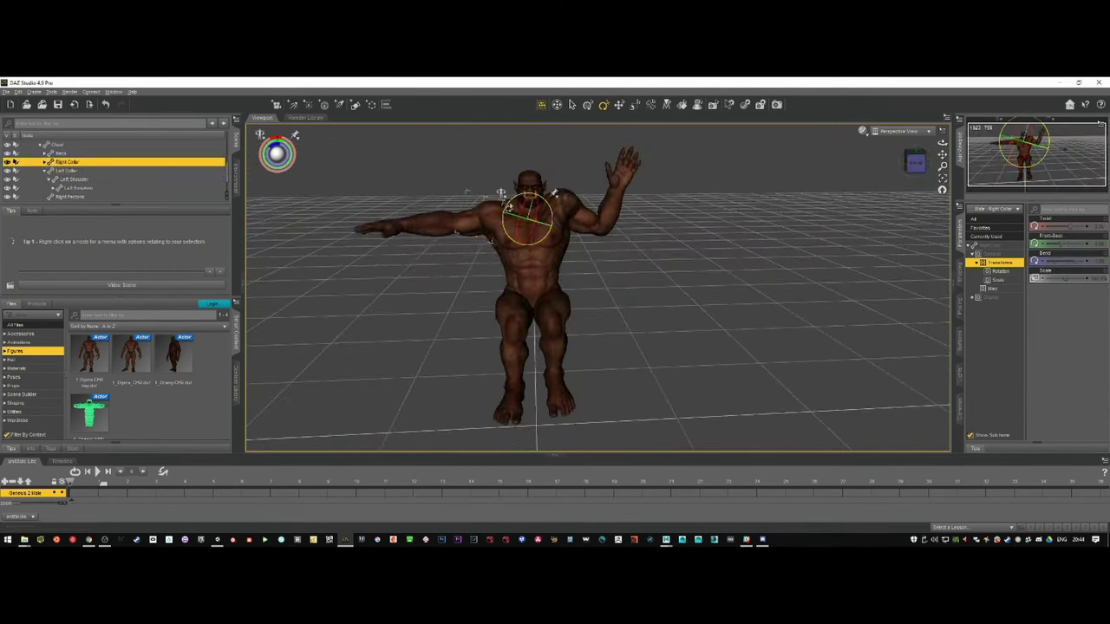
pyautogui.moveTo(421, 218); pyautogui.dragTo(457, 241)
pyautogui.click(475, 290)
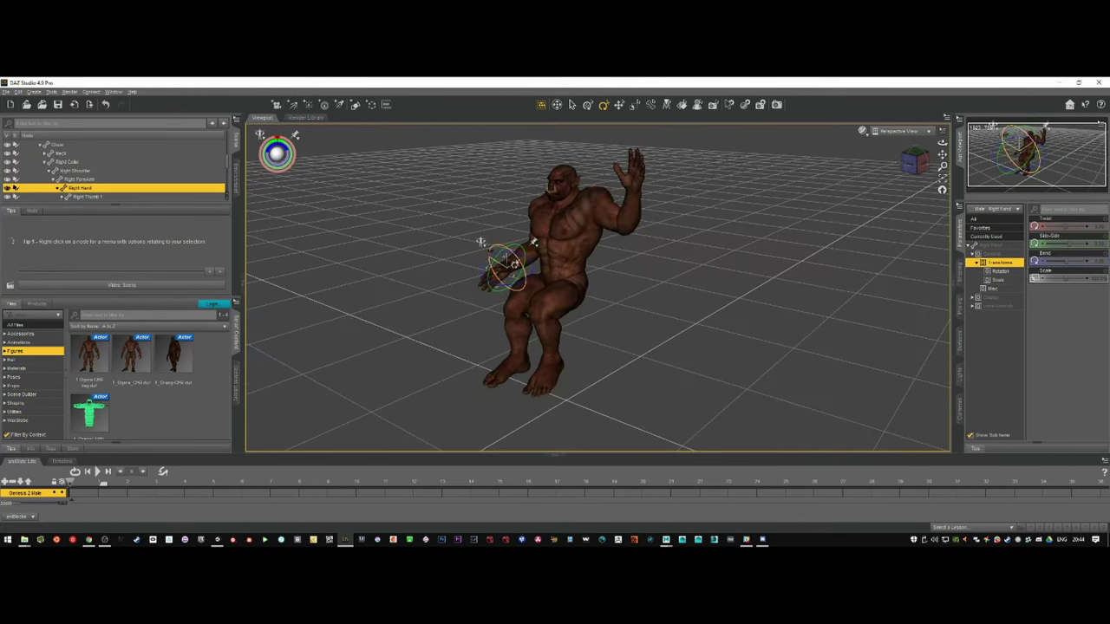
pyautogui.moveTo(476, 291)
pyautogui.keyDown('alt'); pyautogui.mouseDown()
pyautogui.moveTo(451, 261)
pyautogui.moveTo(638, 232)
pyautogui.mouseUp(); pyautogui.keyUp('alt')
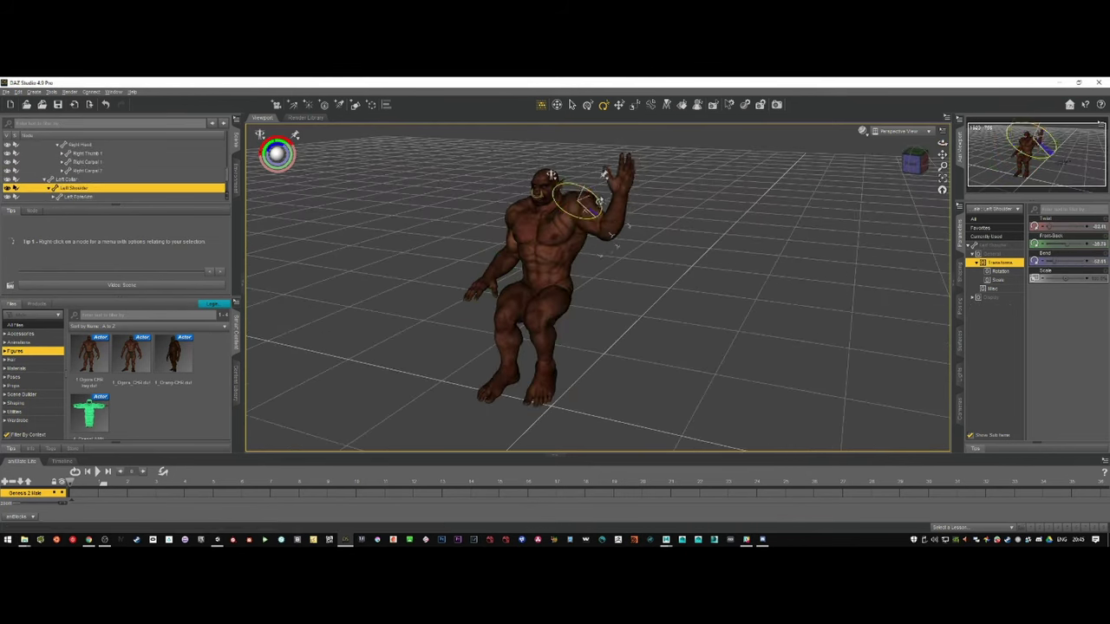
# Pose the left collar and shoulder so the figure's left hand is raised.
pyautogui.keyDown('alt'); pyautogui.moveTo(604, 175); pyautogui.dragTo(559, 229); pyautogui.keyUp('alt')
pyautogui.click(560, 229)
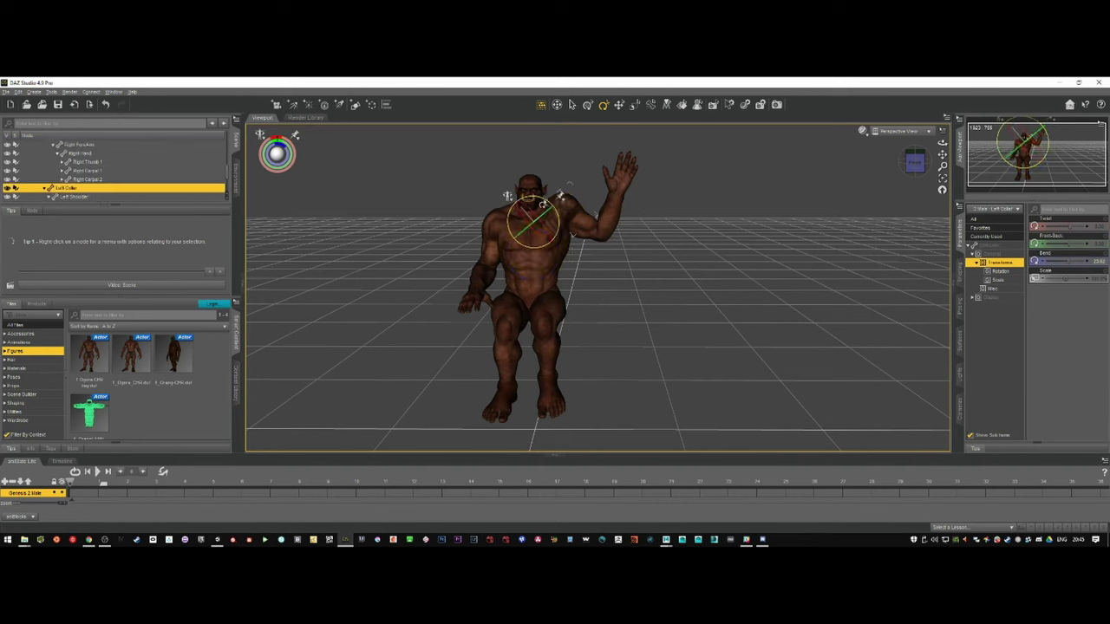
pyautogui.click(572, 286)
pyautogui.moveTo(685, 252)
pyautogui.keyDown('alt'); pyautogui.mouseDown()
pyautogui.moveTo(572, 287)
pyautogui.moveTo(604, 186)
pyautogui.mouseUp(); pyautogui.keyUp('alt')
pyautogui.click(604, 186)
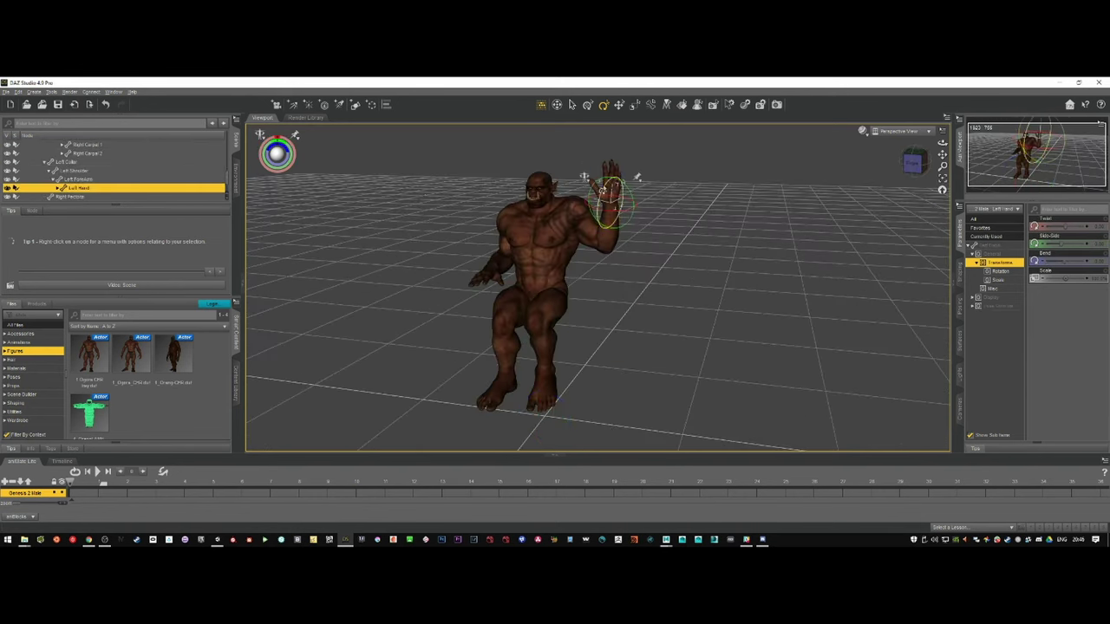
# Export the whole figure as a Wavefront Object into the Unity project's theCell folder.
pyautogui.click(7, 91)
pyautogui.click(35, 216)
pyautogui.click(543, 366)
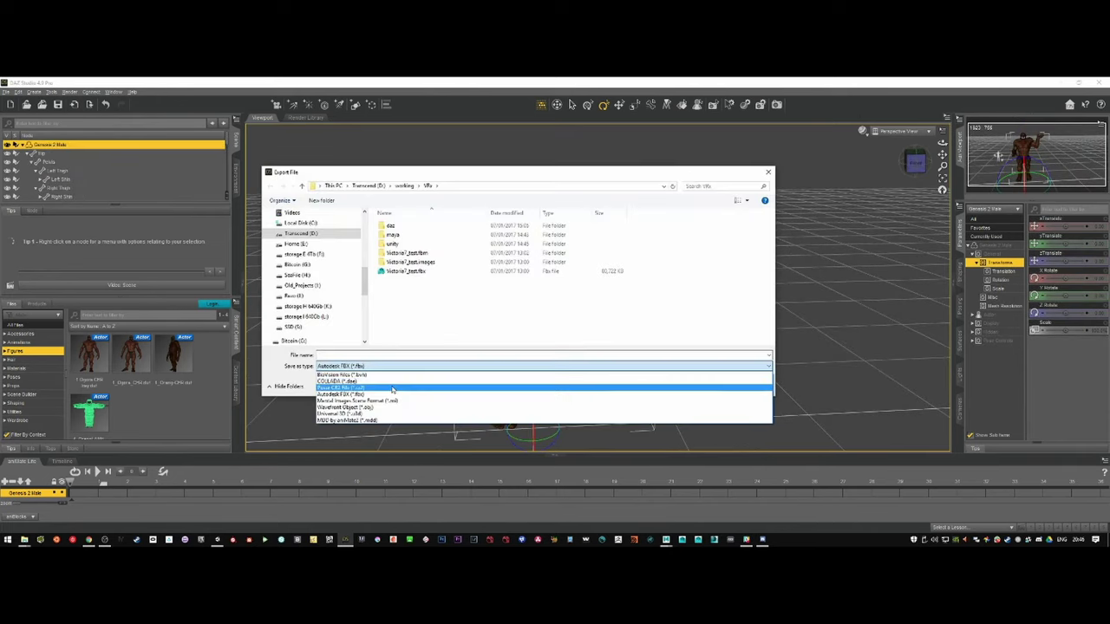
pyautogui.click(364, 382)
pyautogui.doubleClick(403, 307)
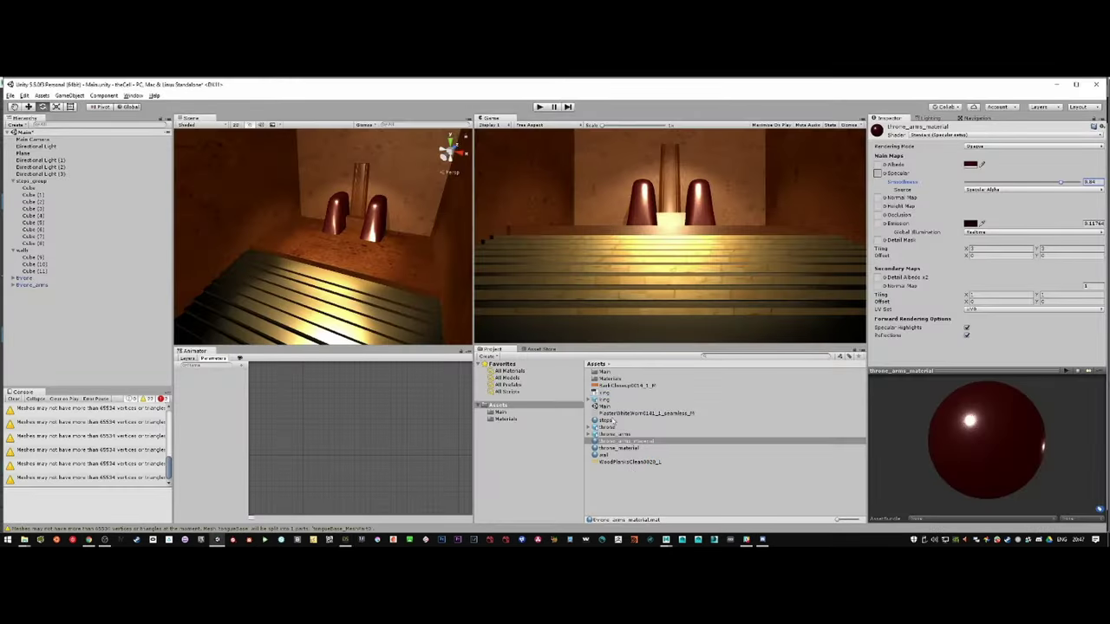
# Drag the king model into the scene, frame it, and move it back onto the throne.
pyautogui.click(603, 394)
pyautogui.moveTo(601, 403); pyautogui.dragTo(369, 262)
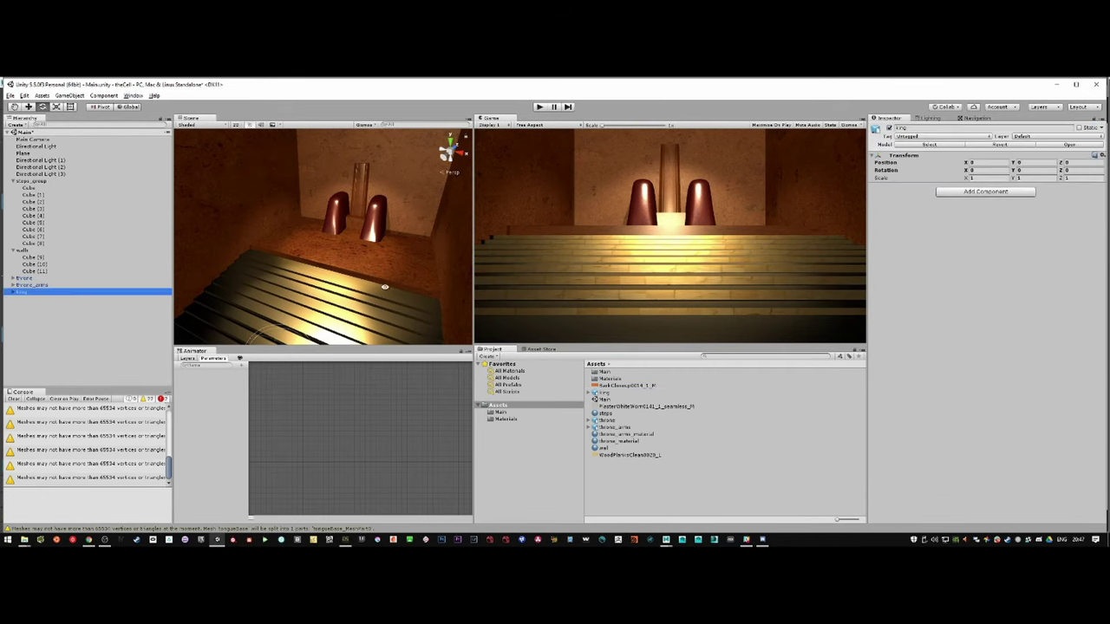
pyautogui.press('f')
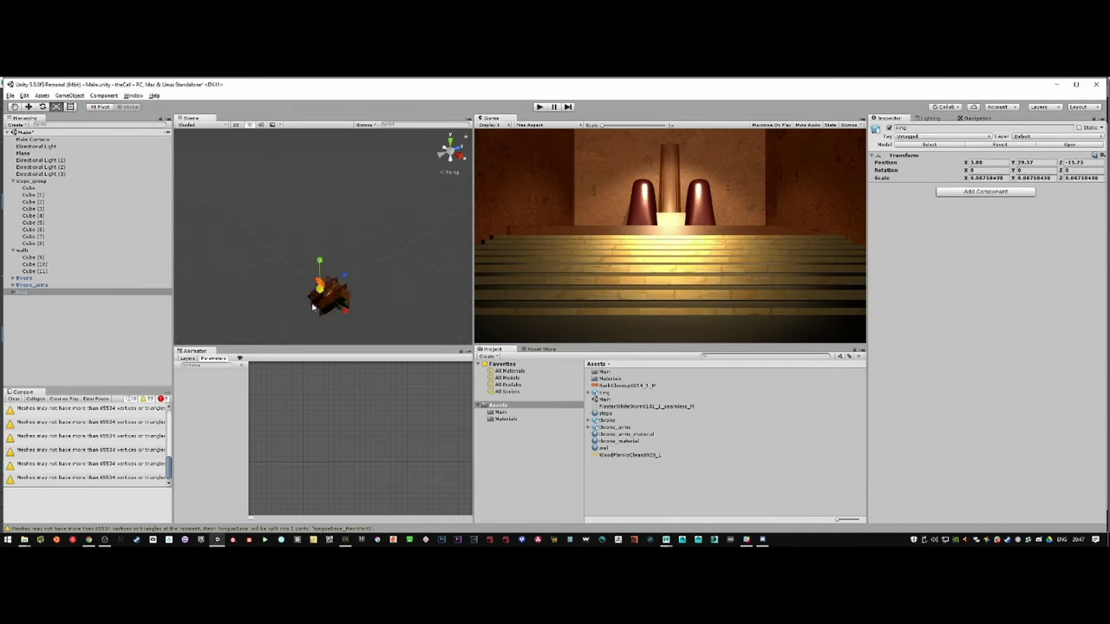
pyautogui.scroll(-5, 313, 307)
pyautogui.press('e')
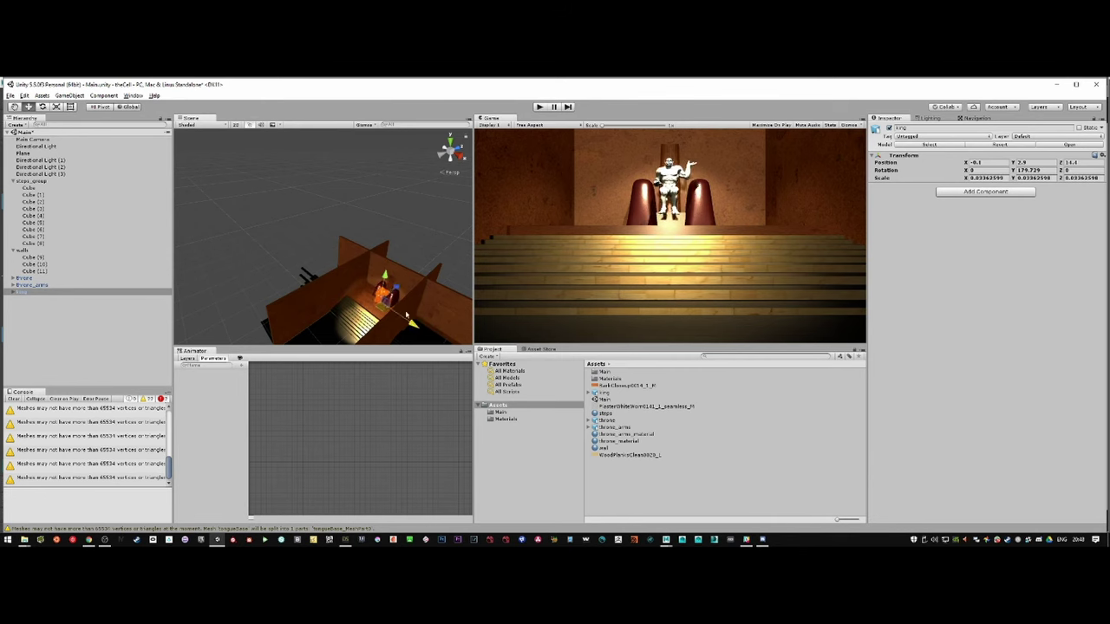
pyautogui.moveTo(385, 286); pyautogui.dragTo(422, 286)
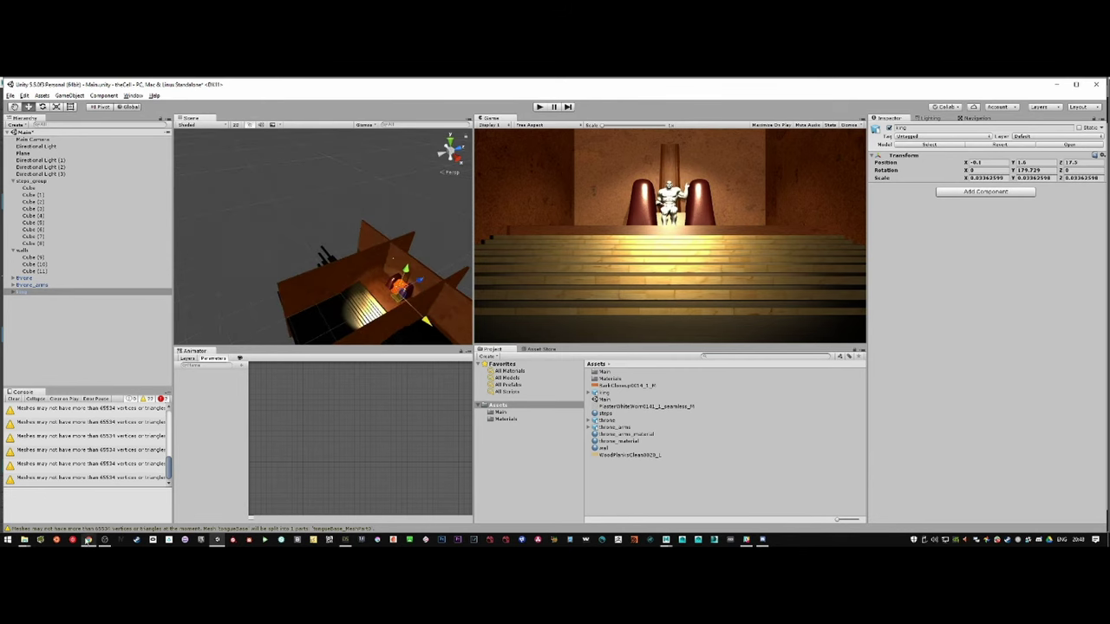
pyautogui.keyDown('alt'); pyautogui.moveTo(404, 286); pyautogui.dragTo(445, 193); pyautogui.keyUp('alt')
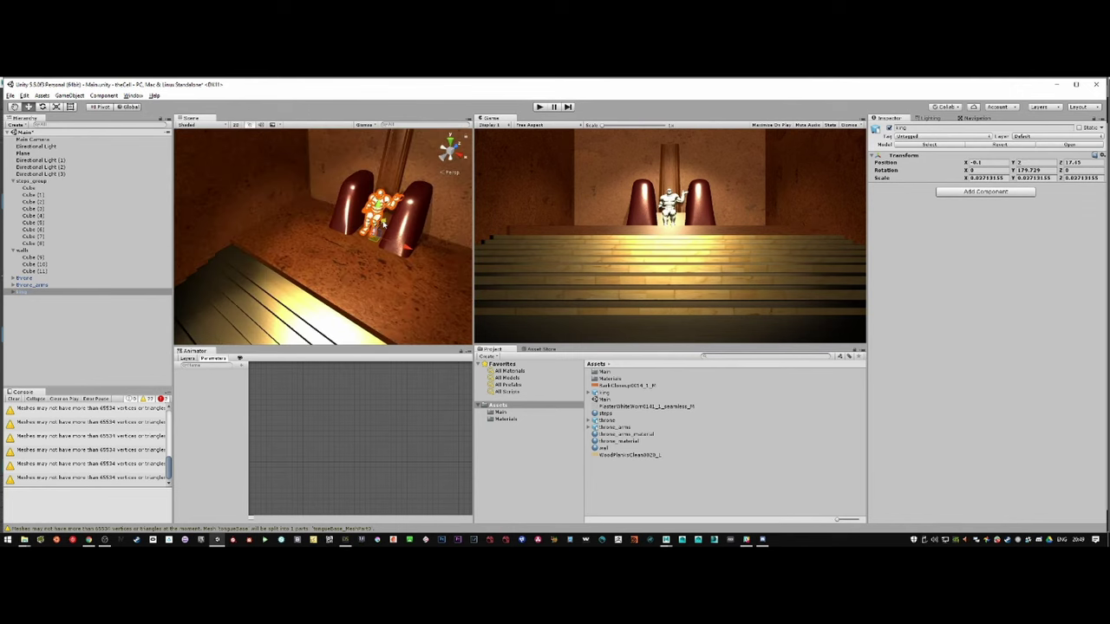
pyautogui.hotkey('alt', 'Tab')
pyautogui.hotkey('alt', 'Tab')
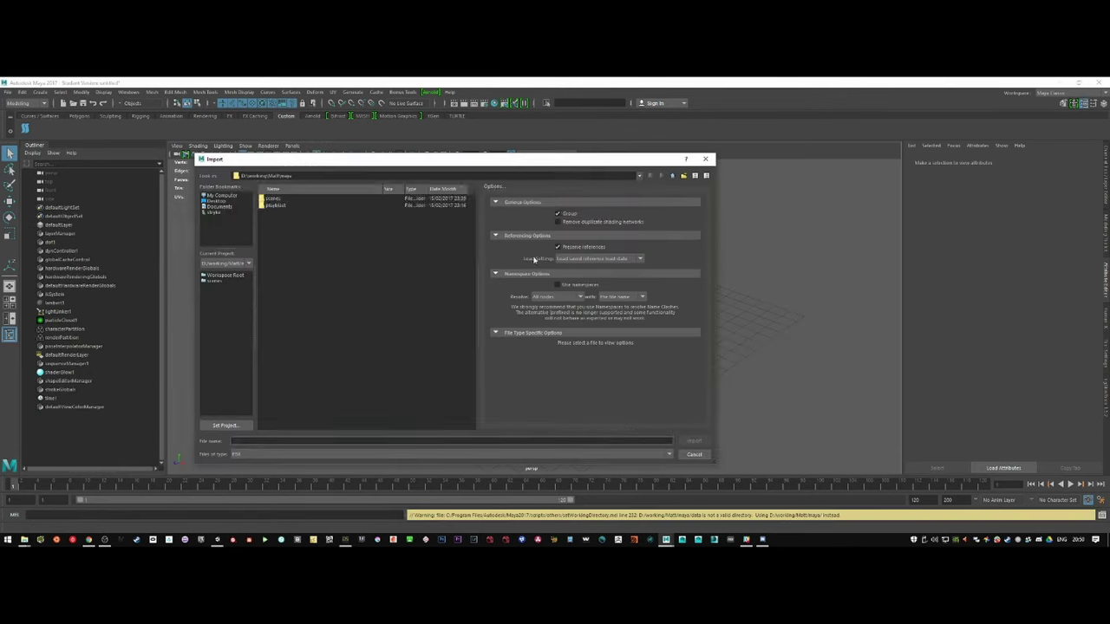
# Import the king model file from the working project directory.
pyautogui.click(292, 176)
pyautogui.click(292, 204)
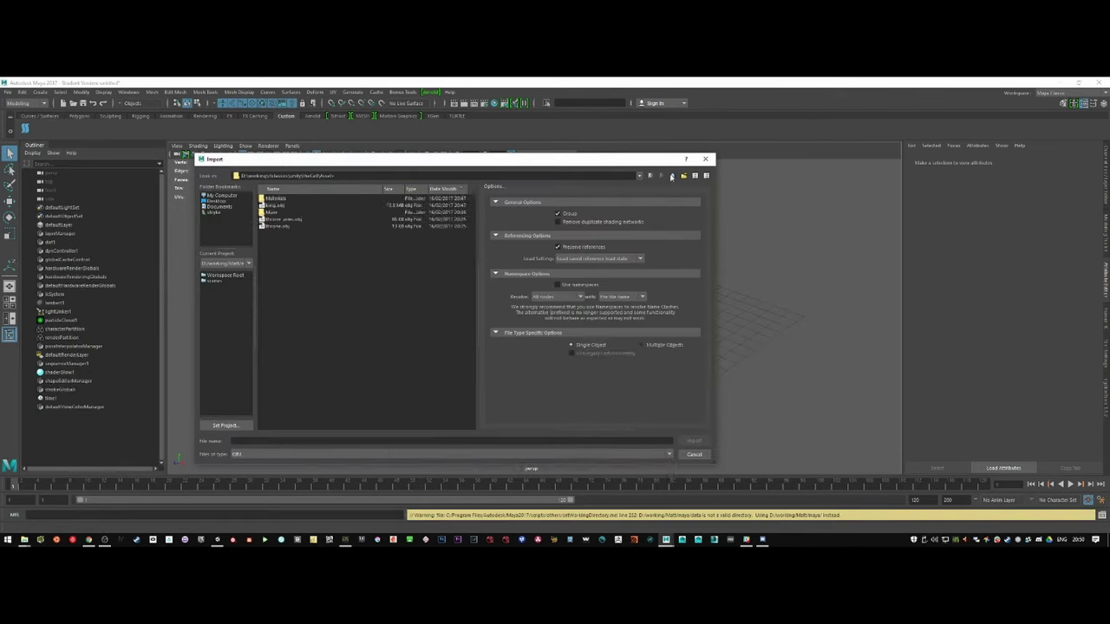
pyautogui.doubleClick(294, 212)
pyautogui.click(521, 329)
# Extrude the cube at the king's waist down to the floor as a rough robe.
pyautogui.click(512, 416)
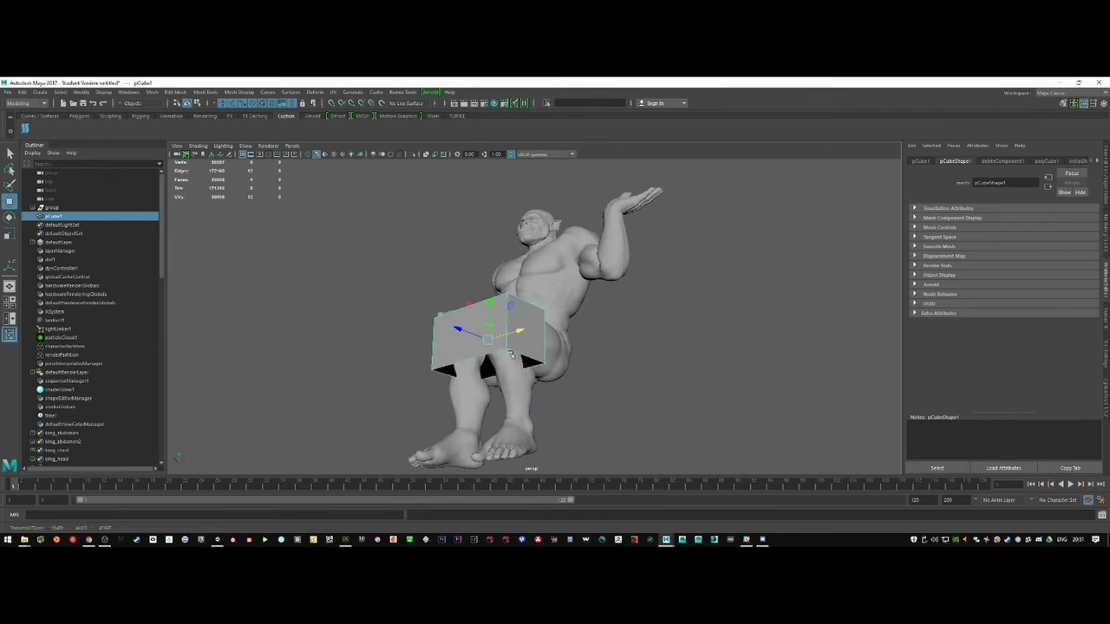
pyautogui.keyDown('alt'); pyautogui.moveTo(511, 355); pyautogui.dragTo(510, 322); pyautogui.keyUp('alt')
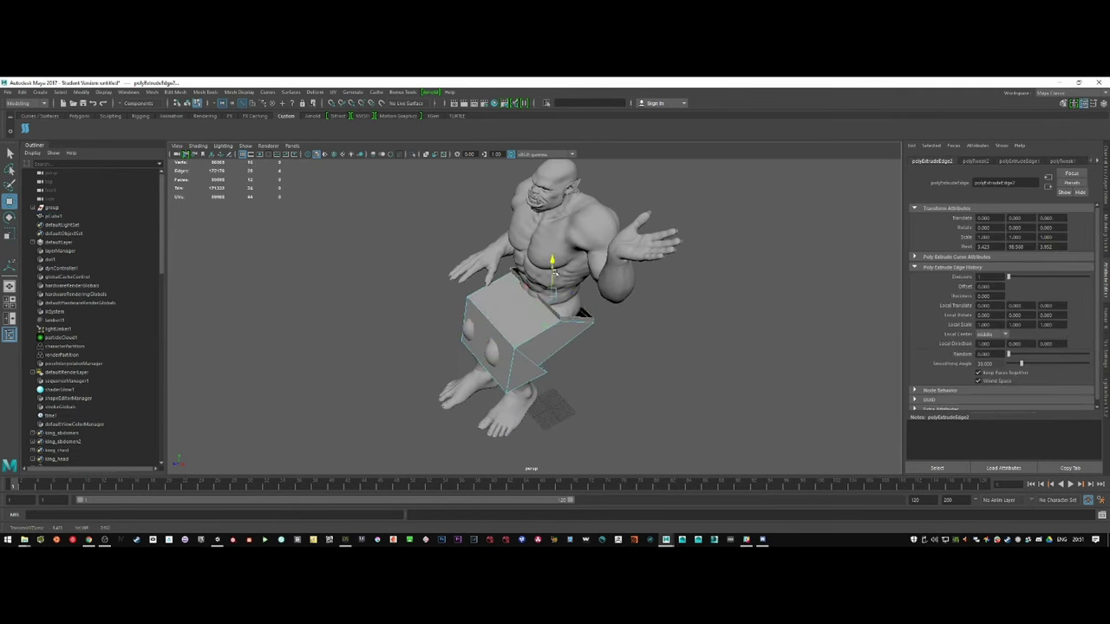
pyautogui.moveTo(542, 363); pyautogui.dragTo(520, 379, button='right')
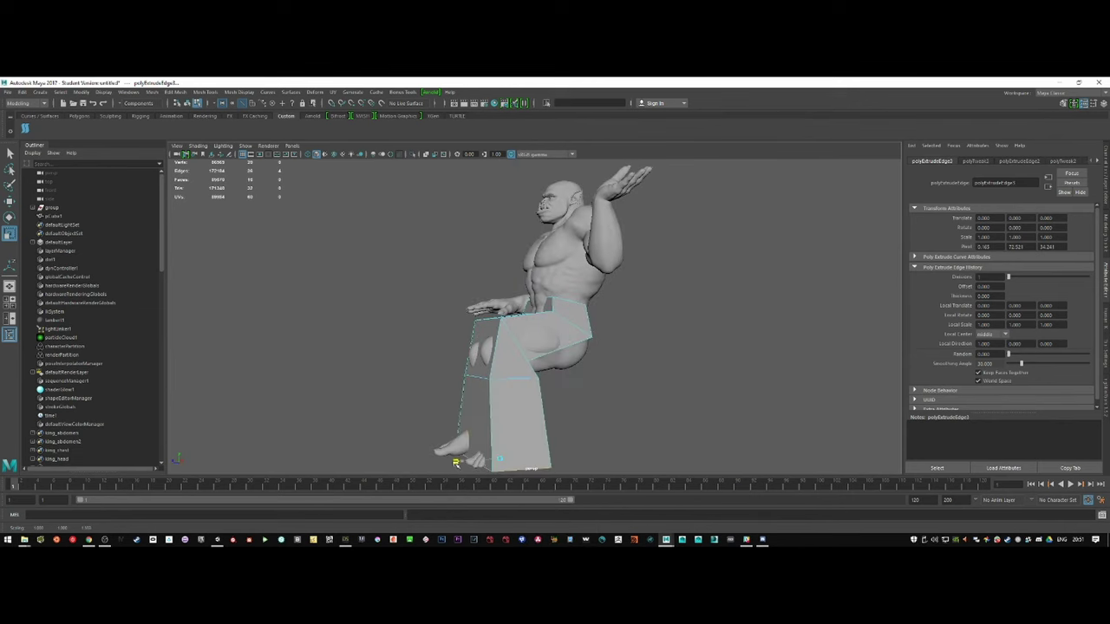
pyautogui.moveTo(520, 378)
pyautogui.keyDown('alt'); pyautogui.mouseDown()
pyautogui.moveTo(598, 323)
pyautogui.moveTo(569, 330)
pyautogui.mouseUp(); pyautogui.keyUp('alt')
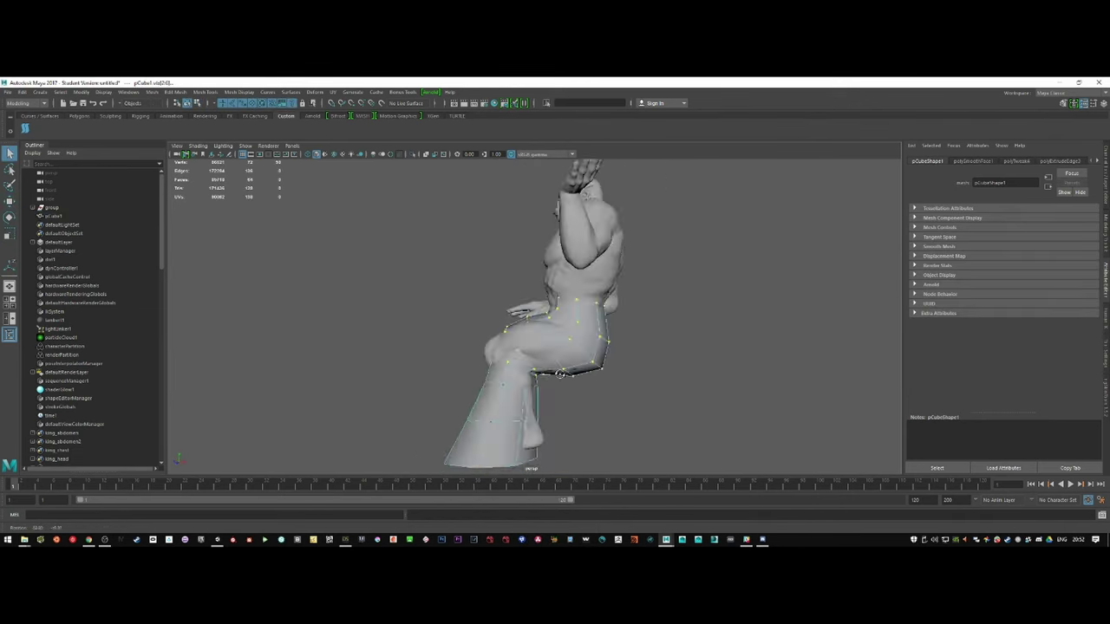
pyautogui.keyDown('alt'); pyautogui.moveTo(560, 373); pyautogui.dragTo(469, 368); pyautogui.keyUp('alt')
pyautogui.click(59, 92)
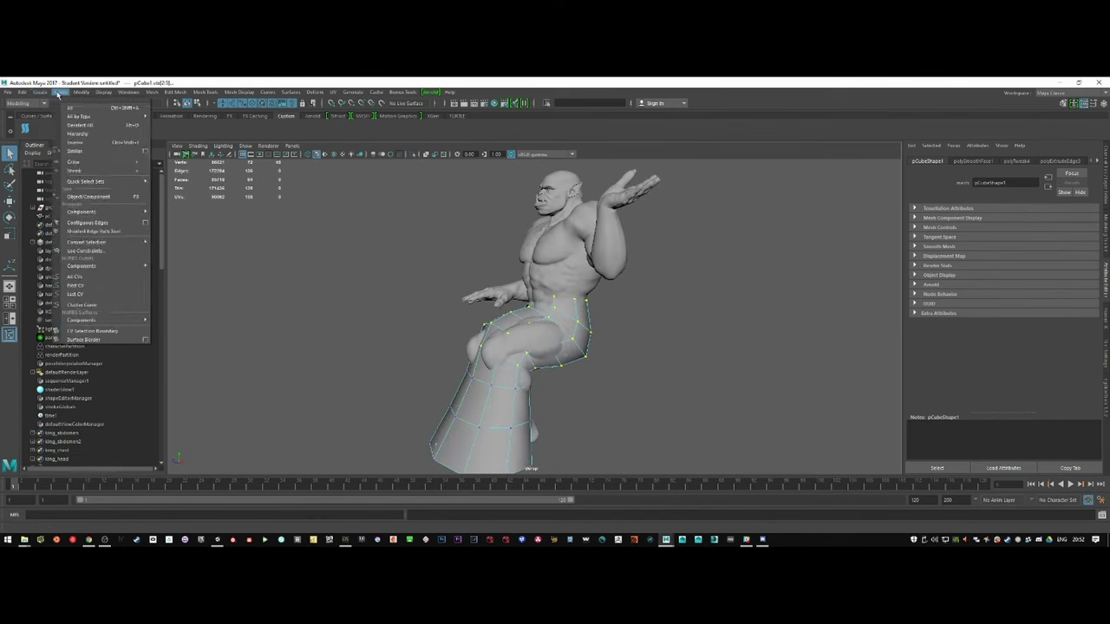
# Save the robe vertices as quick select set 'robe' and transfer attributes from the body.
pyautogui.click(177, 328)
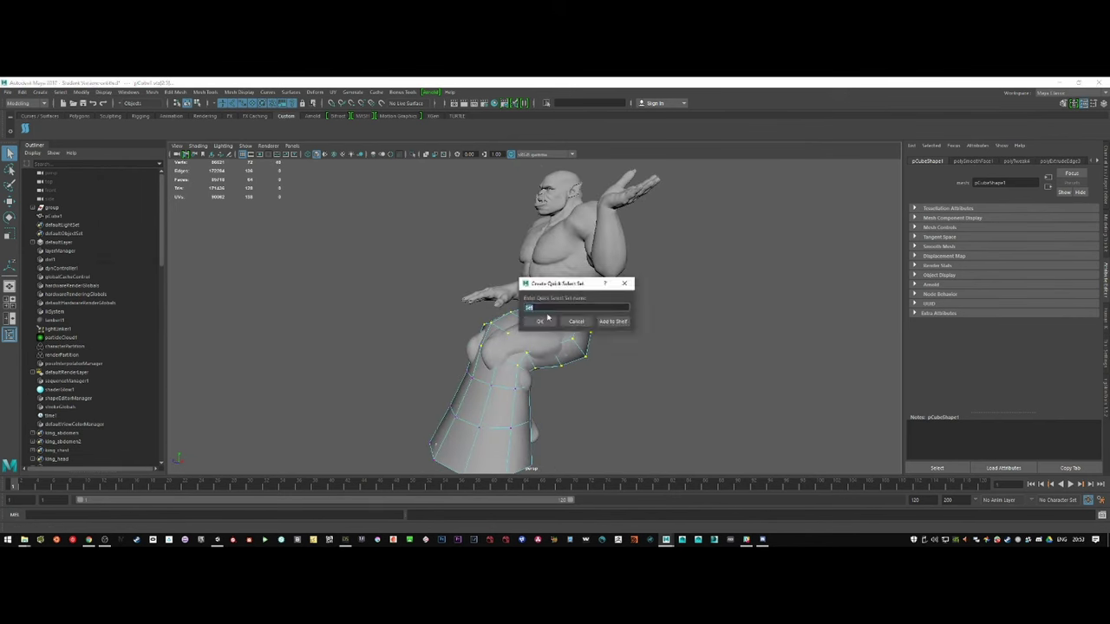
pyautogui.write('robe')
pyautogui.click(546, 320)
pyautogui.keyDown('shift'); pyautogui.click(589, 283); pyautogui.keyUp('shift')
pyautogui.write('select -add')
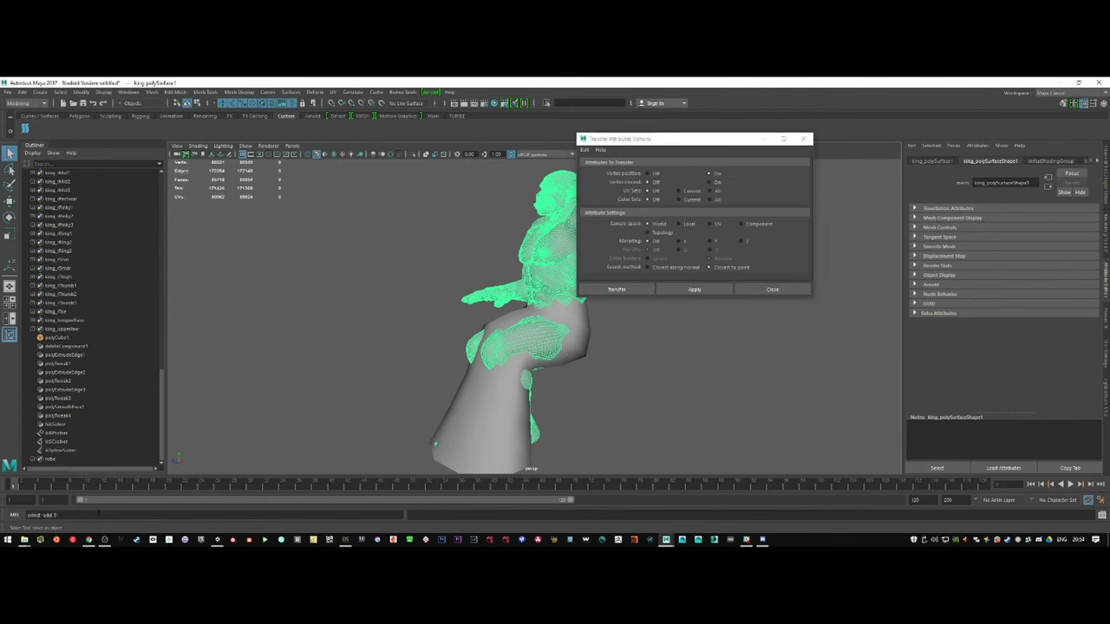
pyautogui.click(695, 288)
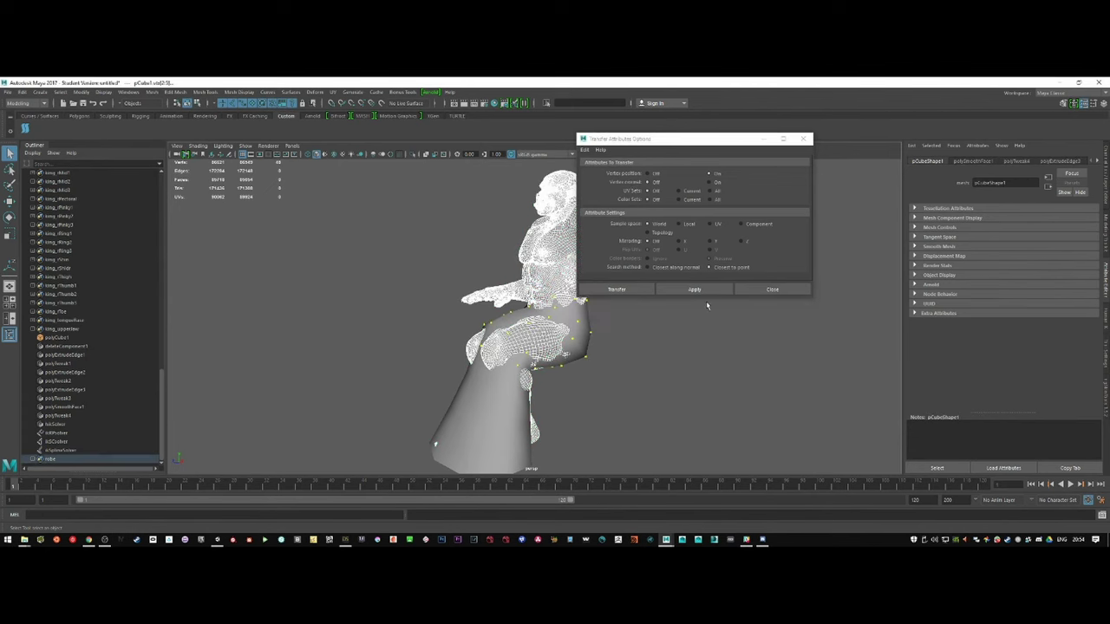
pyautogui.click(754, 288)
# Select the robe set and move its vertices to hug the king's thighs.
pyautogui.click(49, 458)
pyautogui.press('f')
pyautogui.click(81, 92)
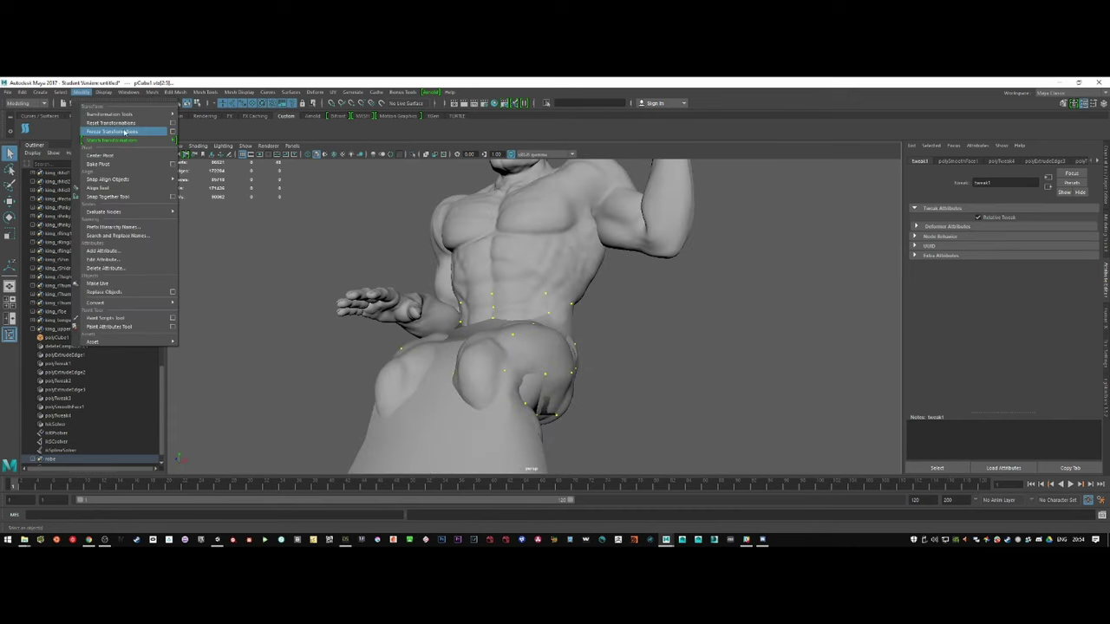
pyautogui.click(121, 131)
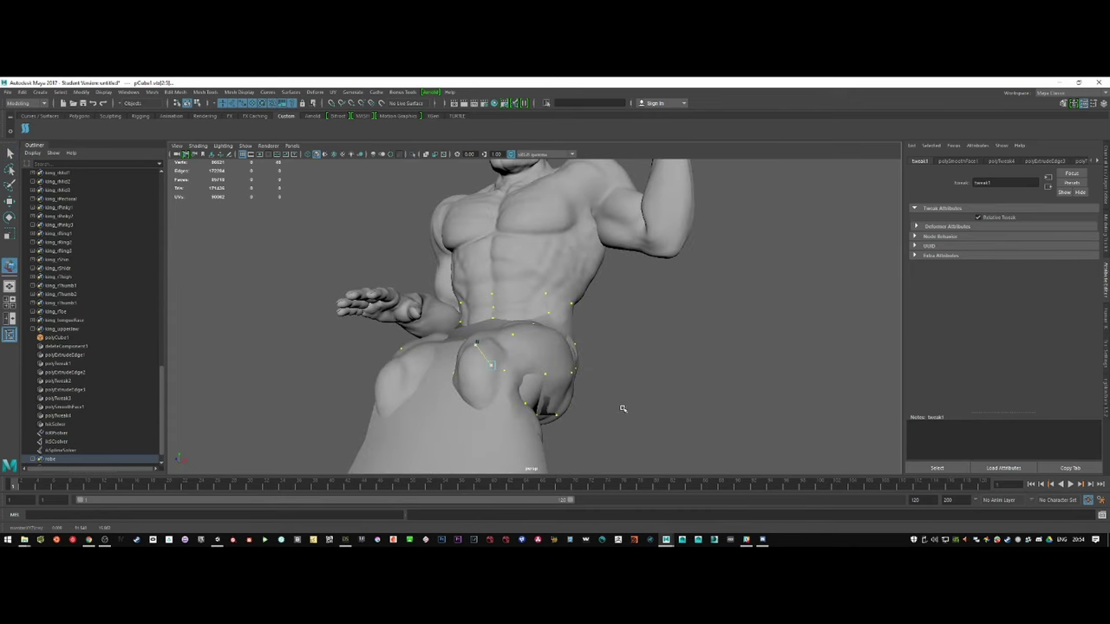
pyautogui.keyDown('alt'); pyautogui.moveTo(621, 409); pyautogui.dragTo(659, 347); pyautogui.keyUp('alt')
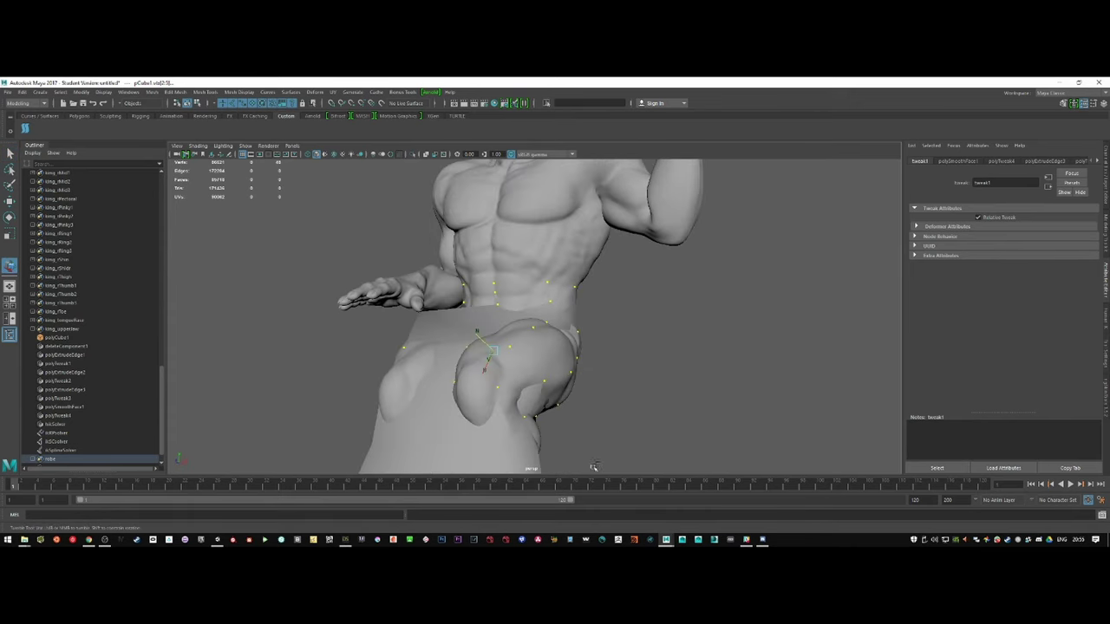
pyautogui.keyDown('alt'); pyautogui.moveTo(593, 469); pyautogui.dragTo(528, 463); pyautogui.keyUp('alt')
pyautogui.hotkey('ctrl', 'a')
# Scale the robe's bottom edge loop outward so the hem flares wider.
pyautogui.click(58, 462)
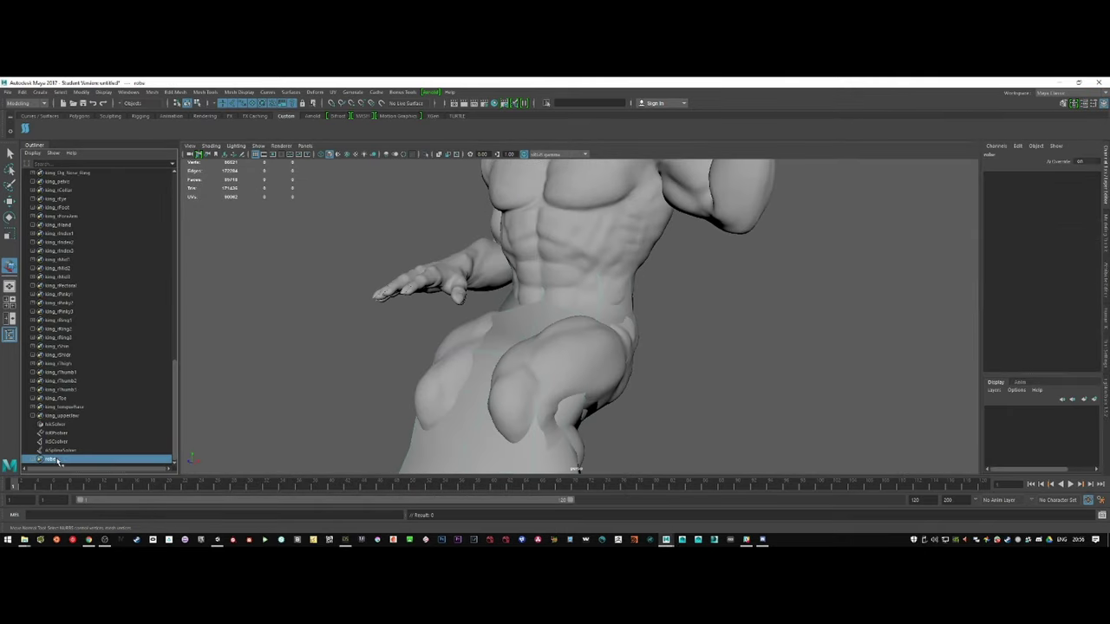
pyautogui.click(549, 332)
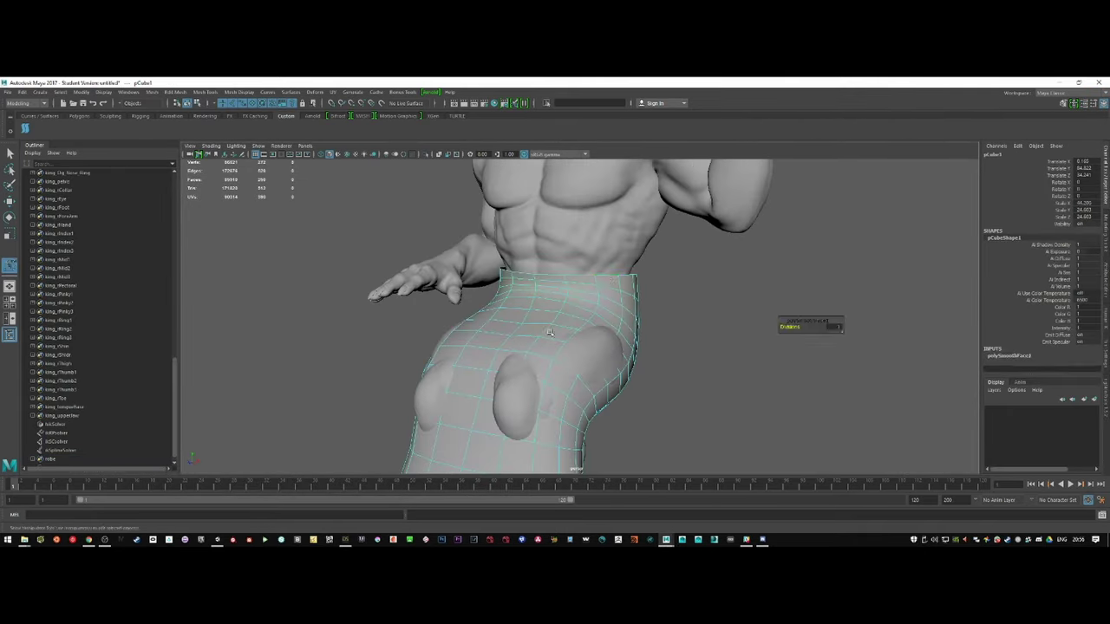
pyautogui.moveTo(619, 314); pyautogui.dragTo(598, 451, button='right')
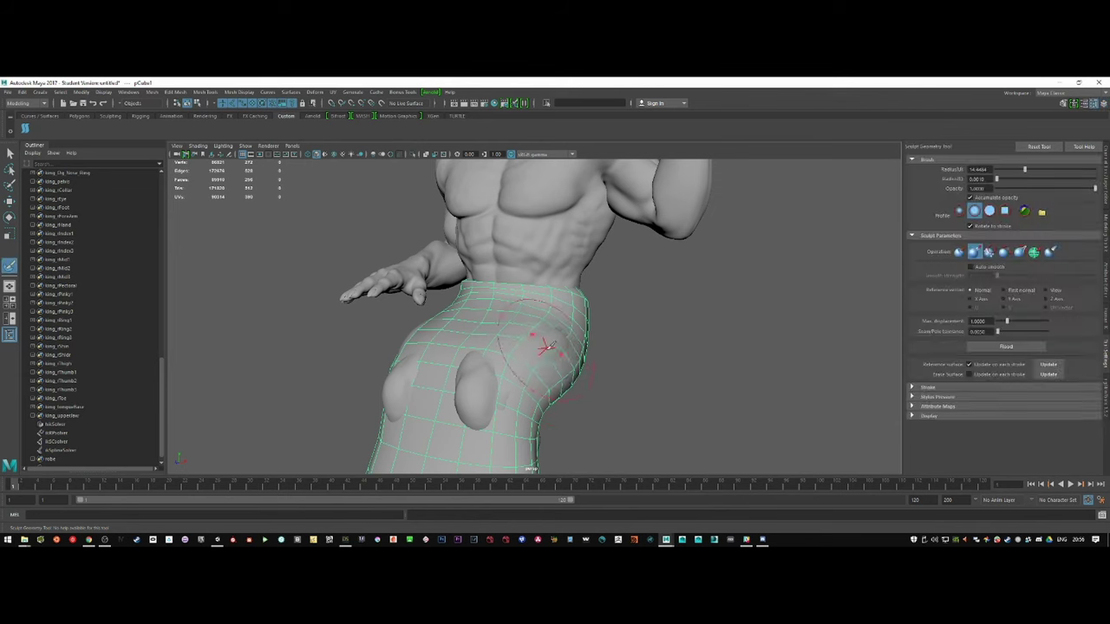
pyautogui.keyDown('alt'); pyautogui.moveTo(547, 347); pyautogui.dragTo(487, 394); pyautogui.keyUp('alt')
pyautogui.press('r')
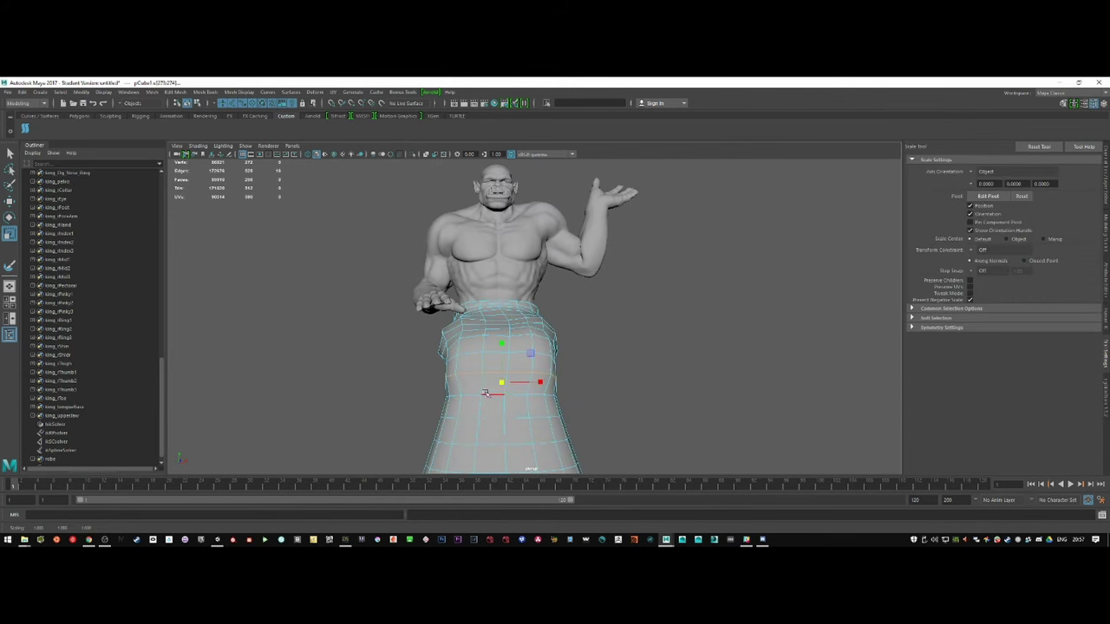
pyautogui.moveTo(504, 422); pyautogui.dragTo(520, 451, button='right')
pyautogui.press('w')
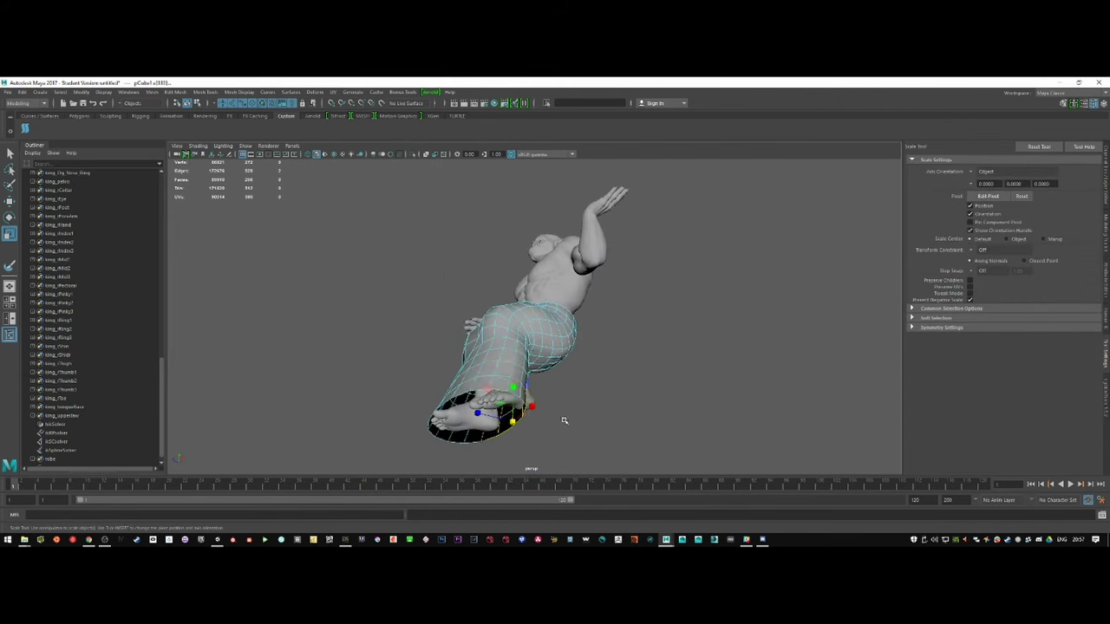
pyautogui.moveTo(578, 425)
pyautogui.keyDown('alt'); pyautogui.mouseDown()
pyautogui.moveTo(556, 374)
pyautogui.moveTo(545, 273)
pyautogui.mouseUp(); pyautogui.keyUp('alt')
pyautogui.moveTo(546, 272); pyautogui.dragTo(590, 260, button='right')
pyautogui.press('q')
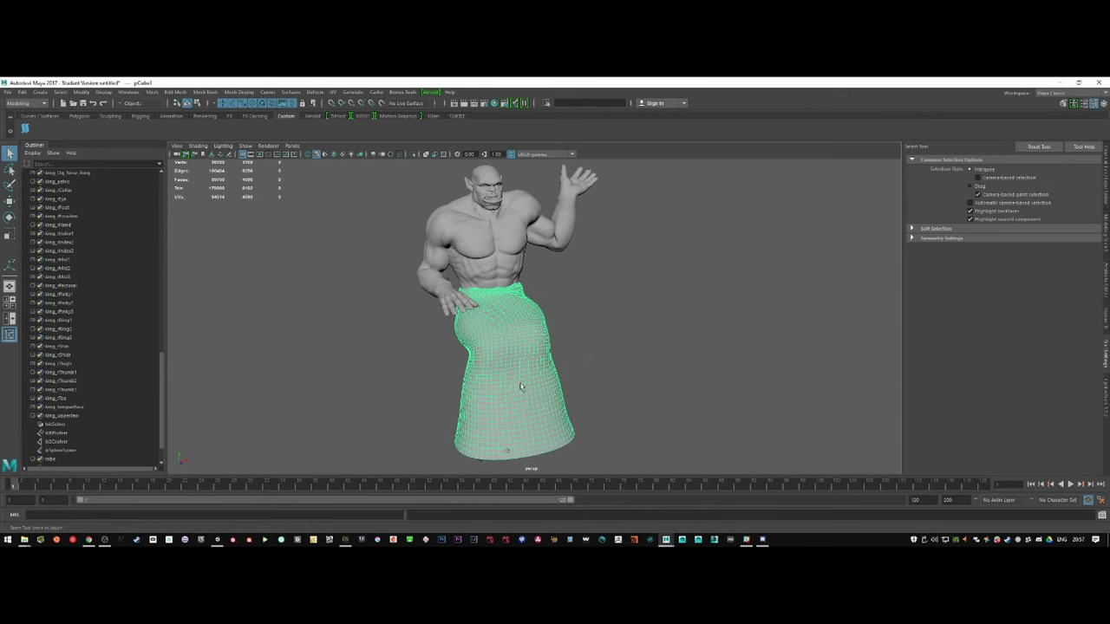
# Sculpt cloth folds along the robe with the Sculpt Geometry Tool.
pyautogui.moveTo(525, 287); pyautogui.dragTo(537, 444, button='right')
pyautogui.press('y')
pyautogui.click(969, 467)
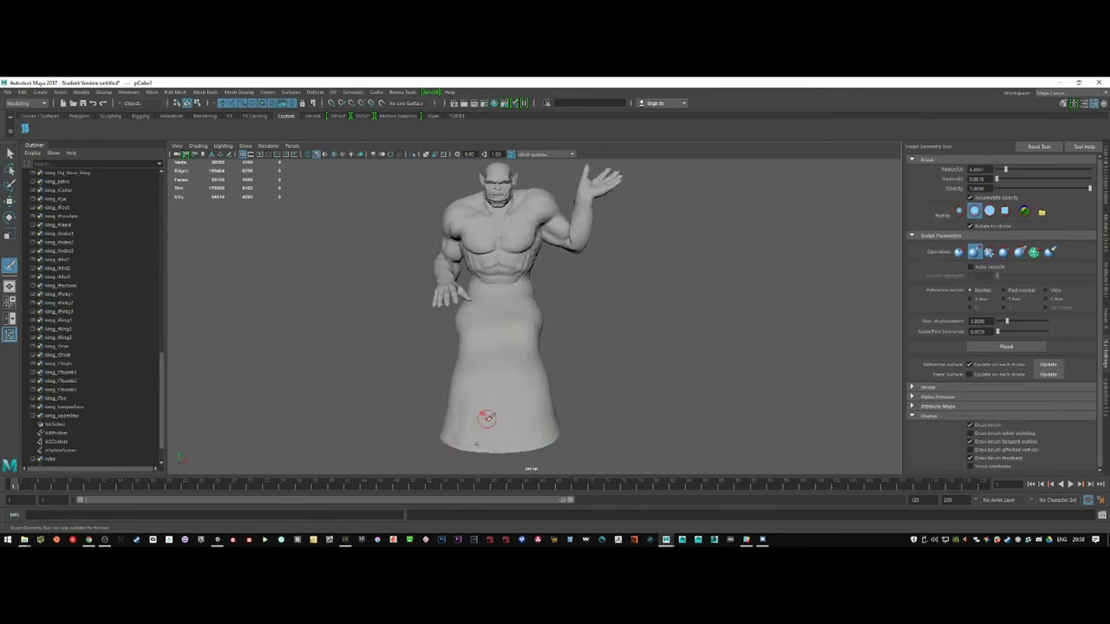
pyautogui.moveTo(488, 426)
pyautogui.keyDown('alt'); pyautogui.mouseDown()
pyautogui.moveTo(528, 372)
pyautogui.moveTo(516, 283)
pyautogui.mouseUp(); pyautogui.keyUp('alt')
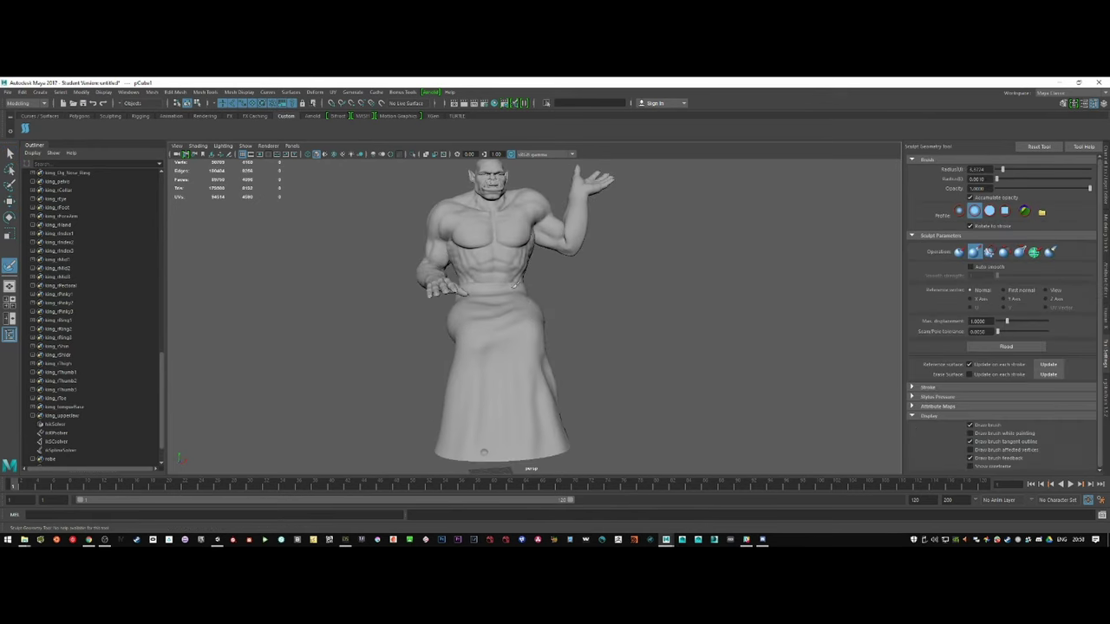
pyautogui.moveTo(496, 306); pyautogui.dragTo(505, 408, button='right')
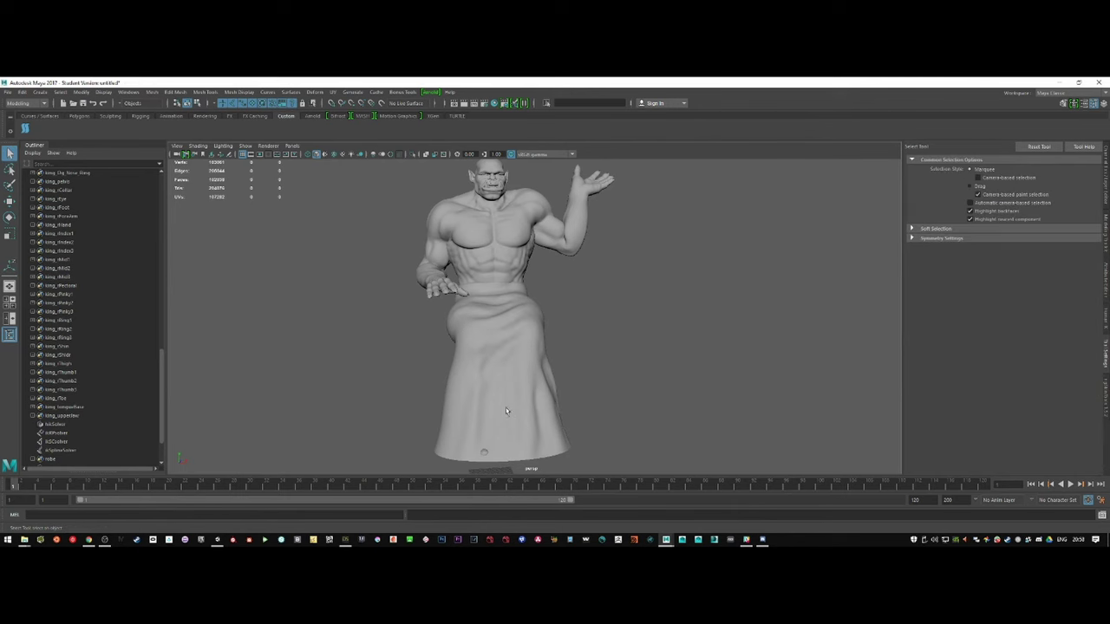
pyautogui.moveTo(502, 308); pyautogui.dragTo(507, 485, button='right')
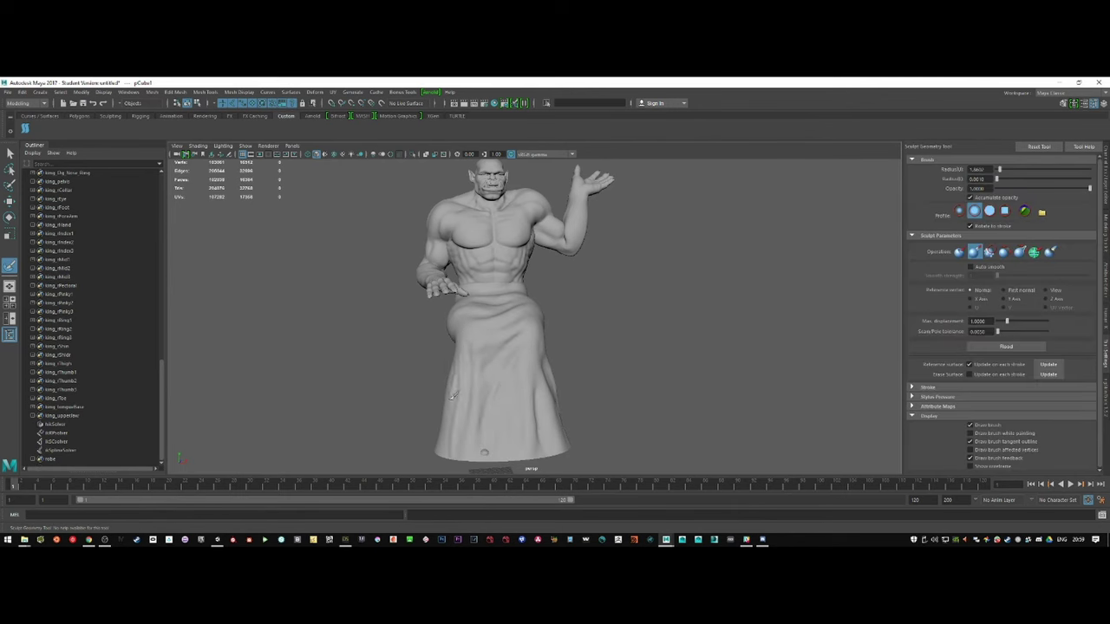
pyautogui.moveTo(452, 395)
pyautogui.keyDown('alt'); pyautogui.mouseDown()
pyautogui.moveTo(520, 372)
pyautogui.moveTo(530, 301)
pyautogui.moveTo(533, 329)
pyautogui.moveTo(508, 364)
pyautogui.moveTo(557, 416)
pyautogui.mouseUp(); pyautogui.keyUp('alt')
# Adjust the robe's vertices and export the selected robe.
pyautogui.press('F9')
pyautogui.press('w')
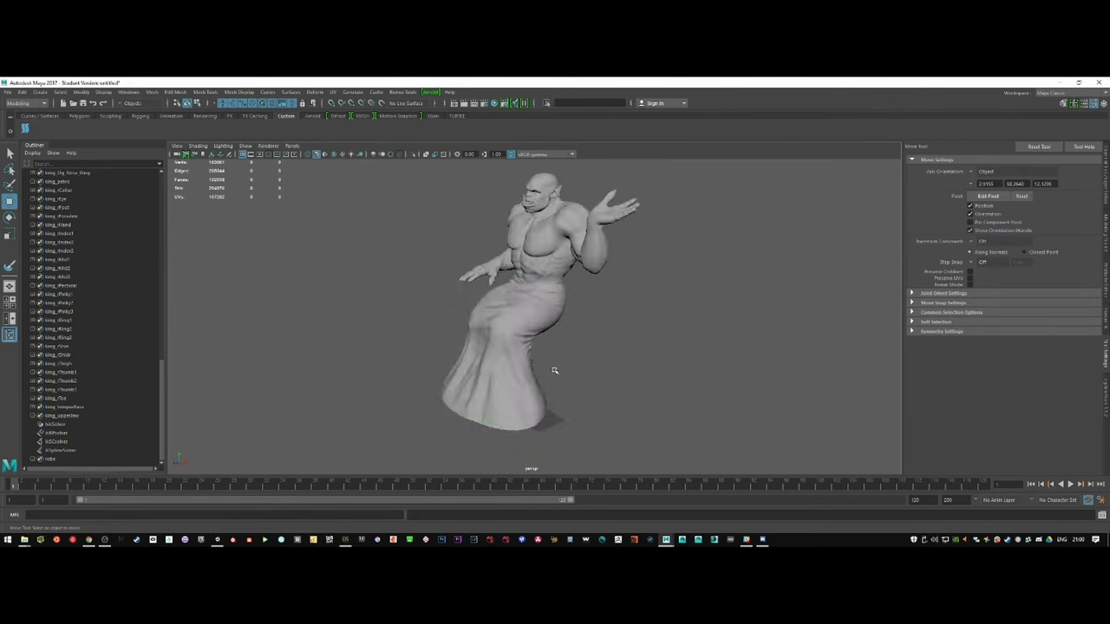
pyautogui.click(21, 91)
pyautogui.click(35, 212)
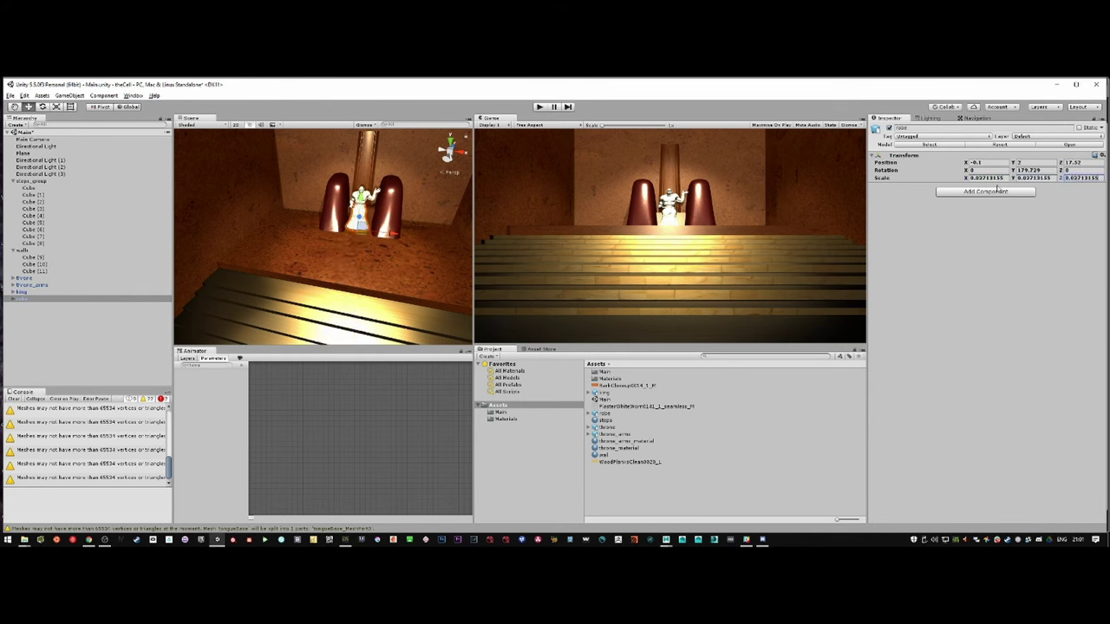
# Frame the king and create a new material named robe_material for his robe.
pyautogui.doubleClick(21, 298)
pyautogui.rightClick(646, 400)
pyautogui.click(546, 179)
pyautogui.write('robe')
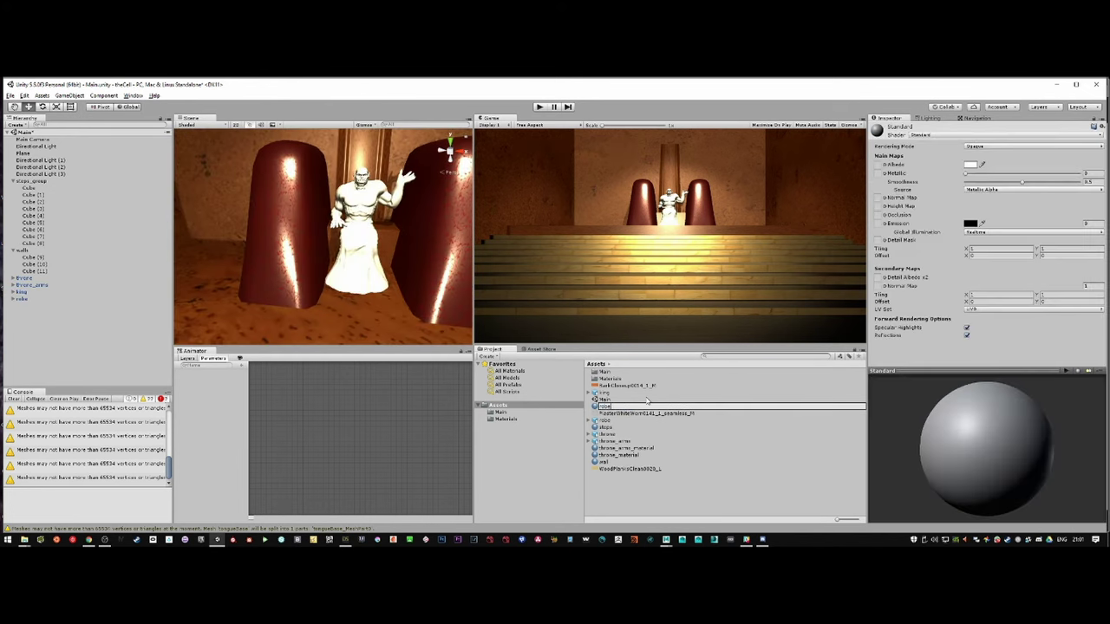
pyautogui.press('Return')
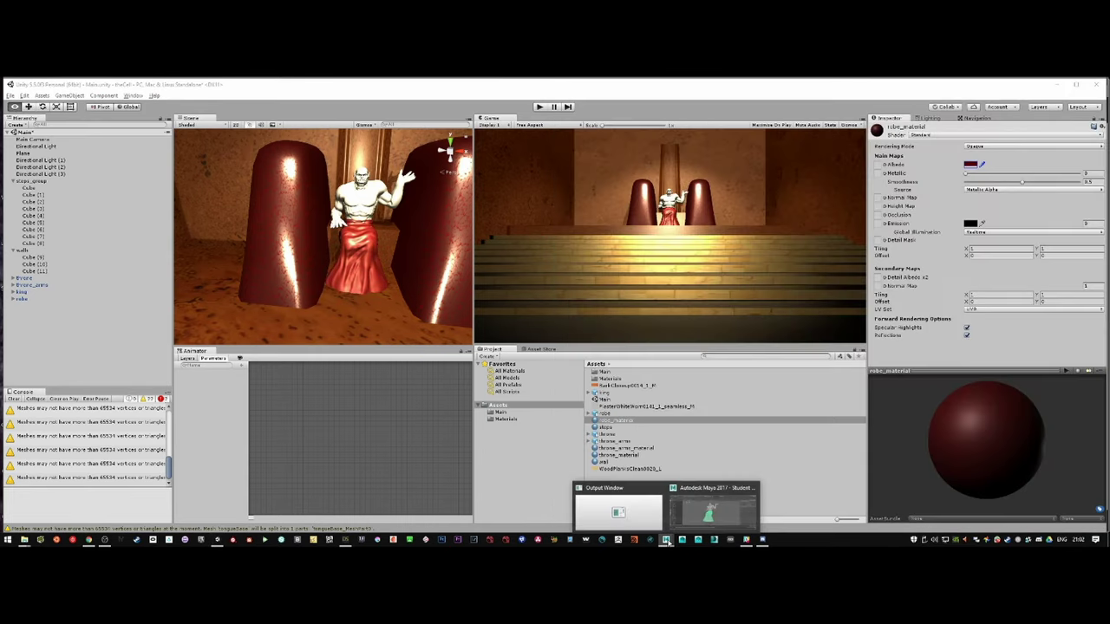
pyautogui.click(666, 539)
# Add a polygon plane, rotated upright and scaled behind the seated king.
pyautogui.click(40, 92)
pyautogui.click(177, 164)
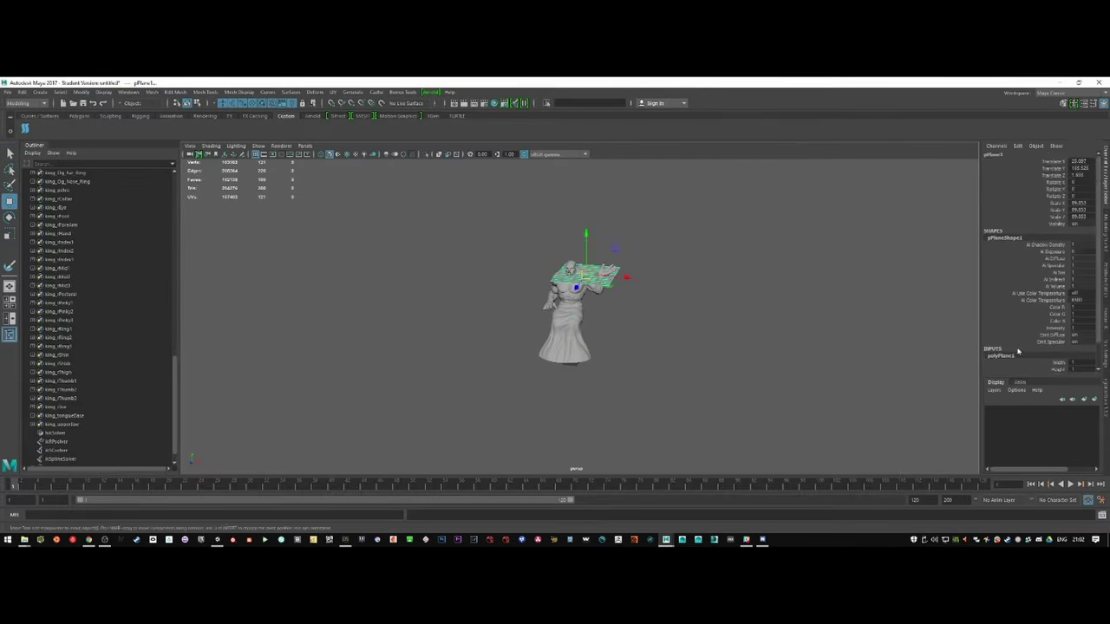
pyautogui.press('e')
pyautogui.moveTo(620, 251); pyautogui.dragTo(607, 339)
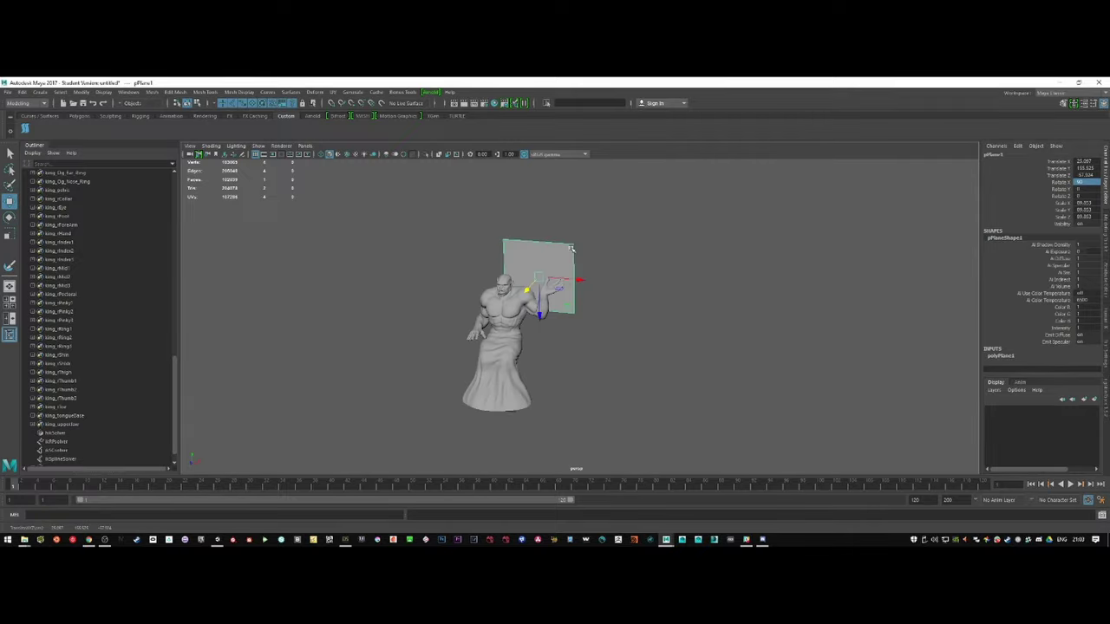
pyautogui.press('r')
pyautogui.keyDown('alt'); pyautogui.moveTo(570, 249); pyautogui.dragTo(620, 349); pyautogui.keyUp('alt')
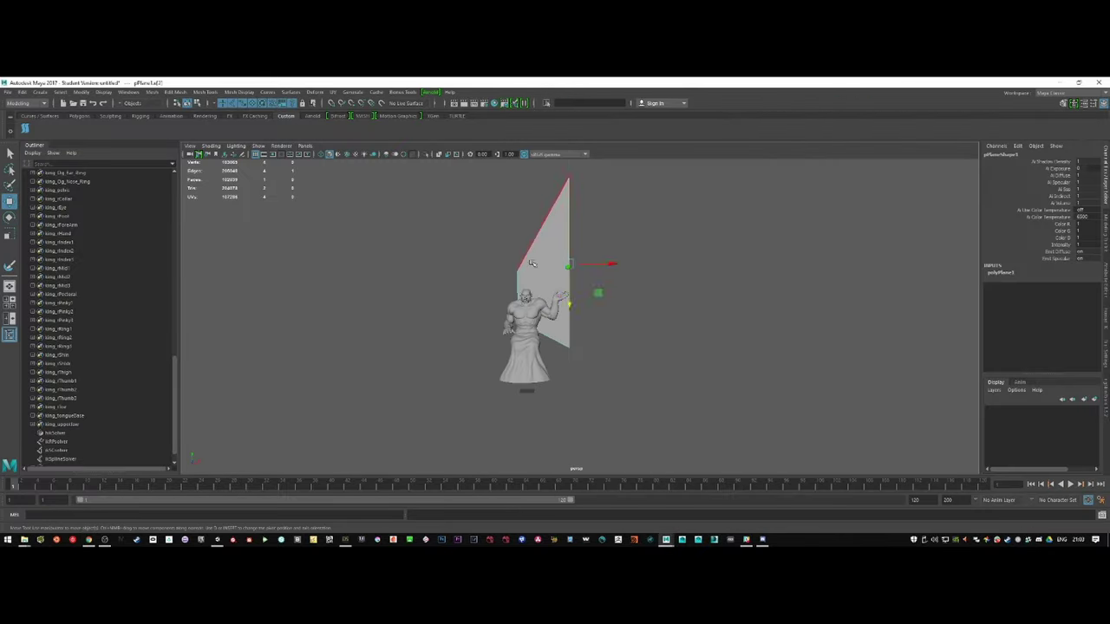
pyautogui.moveTo(531, 326)
pyautogui.keyDown('alt'); pyautogui.mouseDown()
pyautogui.moveTo(650, 280)
pyautogui.moveTo(624, 300)
pyautogui.mouseUp(); pyautogui.keyUp('alt')
# Group the plane and make a mirrored copy with -1 scale to form a V.
pyautogui.hotkey('ctrl', 'g')
pyautogui.click(22, 92)
pyautogui.click(232, 227)
pyautogui.click(628, 290)
pyautogui.keyDown('alt'); pyautogui.moveTo(557, 310); pyautogui.dragTo(607, 290); pyautogui.keyUp('alt')
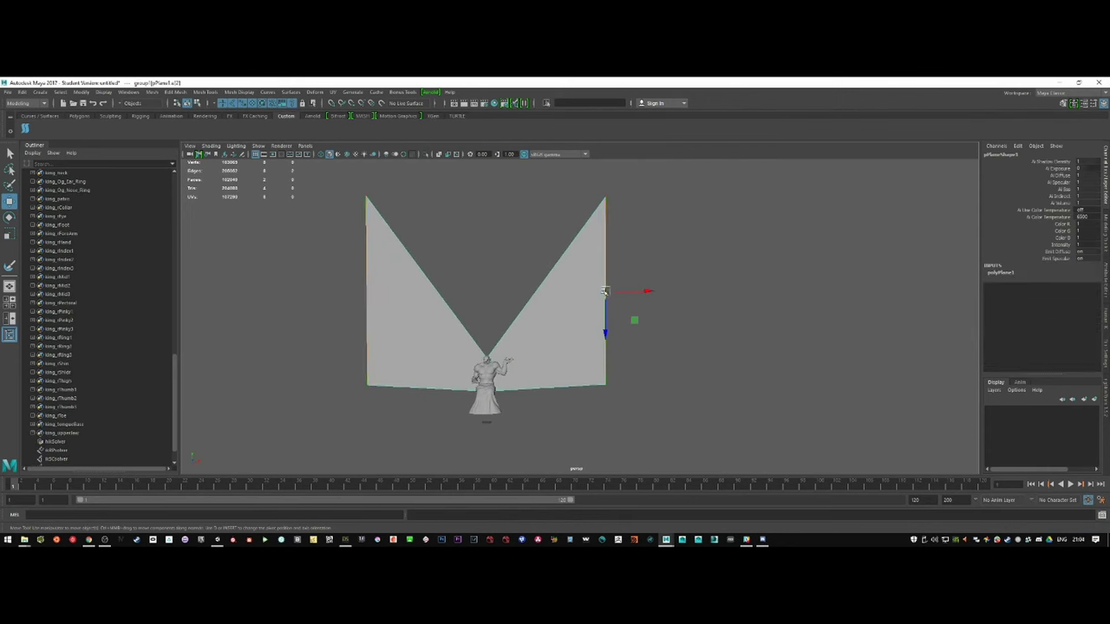
# Insert multiple edge loops across both planes to create fan-like pleats.
pyautogui.click(622, 291)
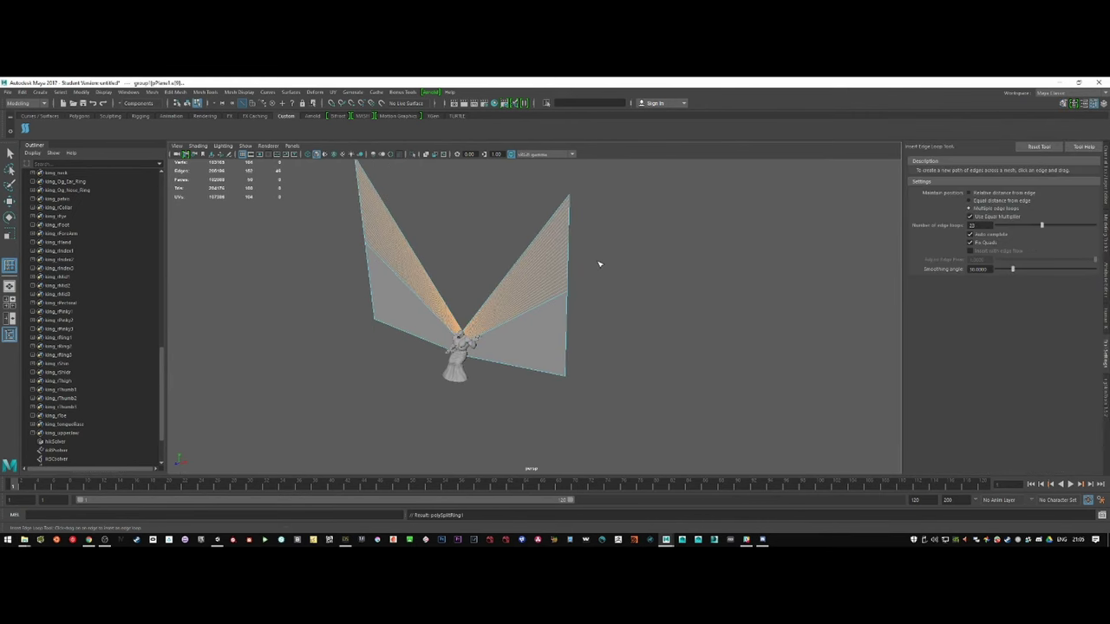
pyautogui.click(569, 269)
pyautogui.press('w')
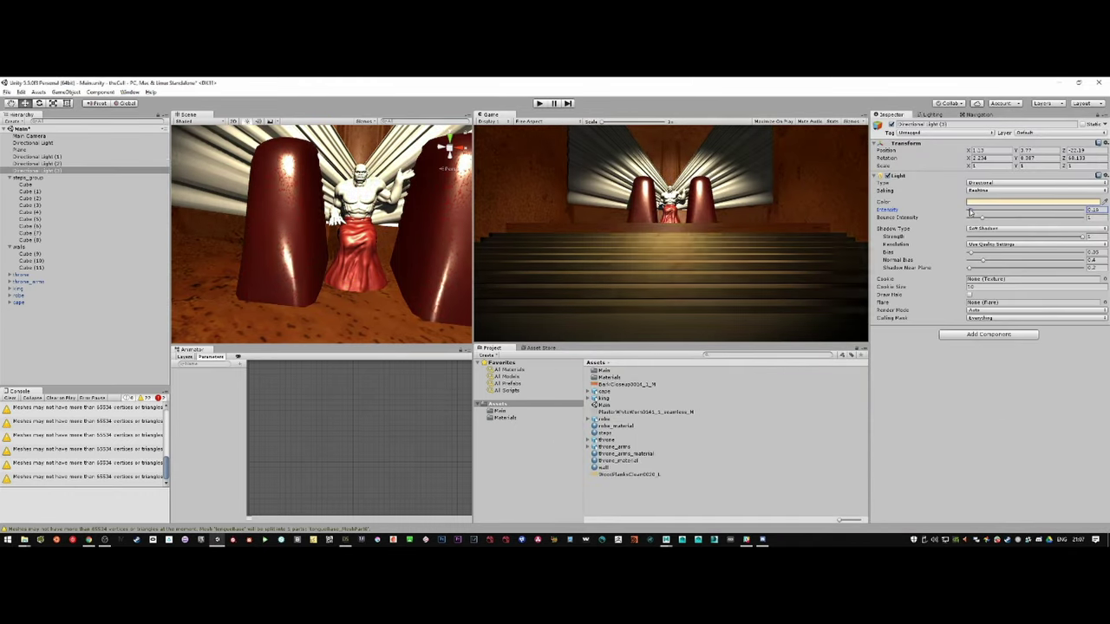
# Review the scene Lighting settings, then return to the Directional Light's properties.
pyautogui.click(931, 115)
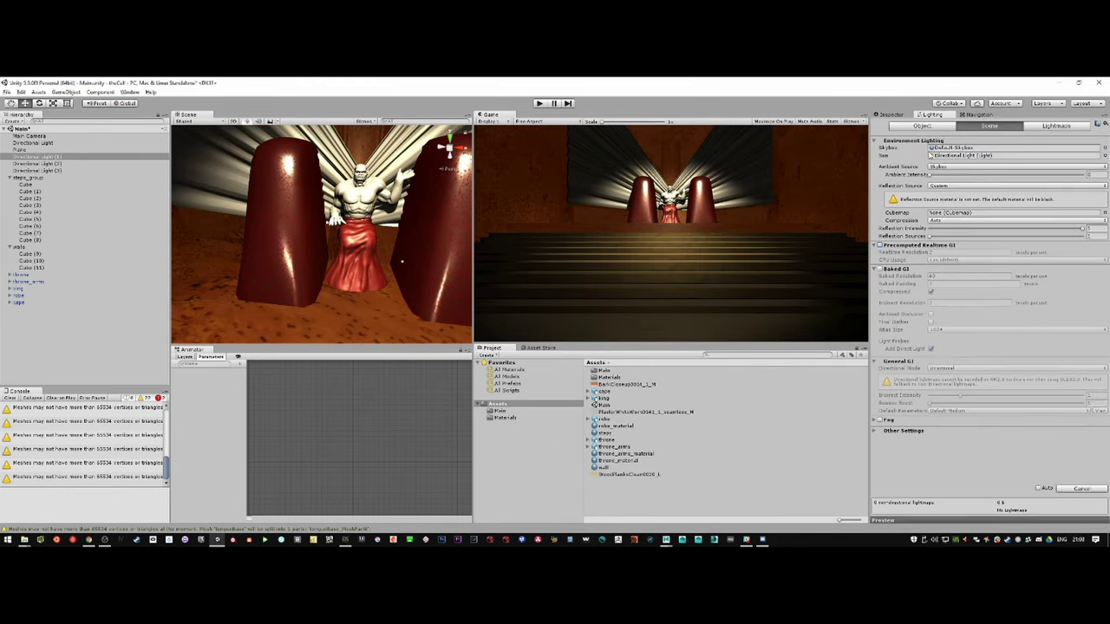
pyautogui.click(888, 115)
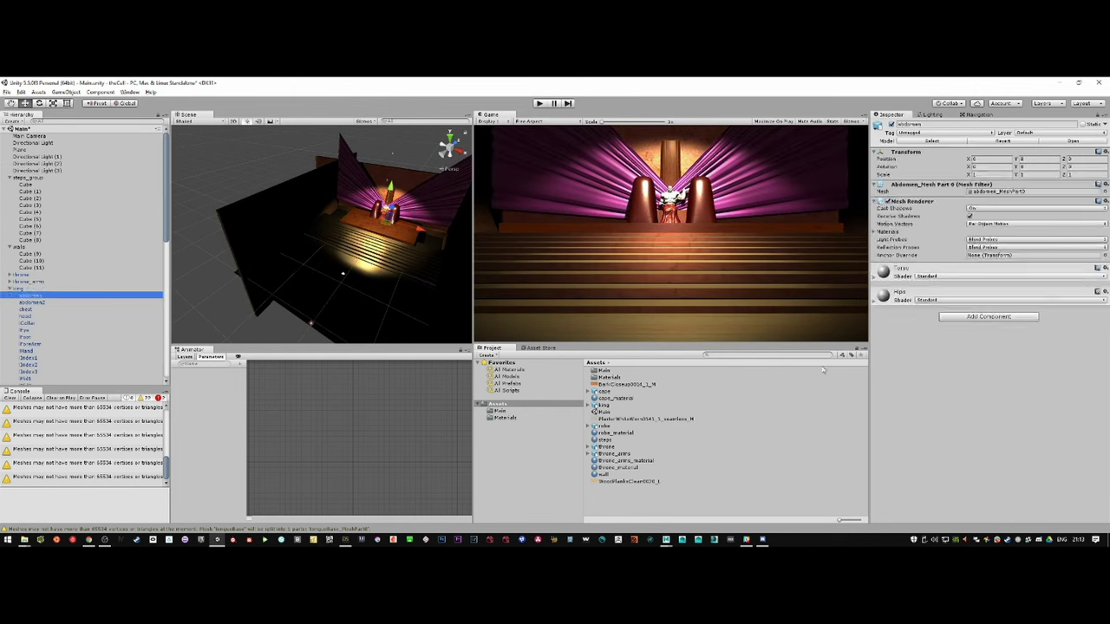
# Create king_material with brown skin tone and apply it to the king's body.
pyautogui.rightClick(605, 483)
pyautogui.click(746, 321)
pyautogui.write('king_material')
pyautogui.press('Return')
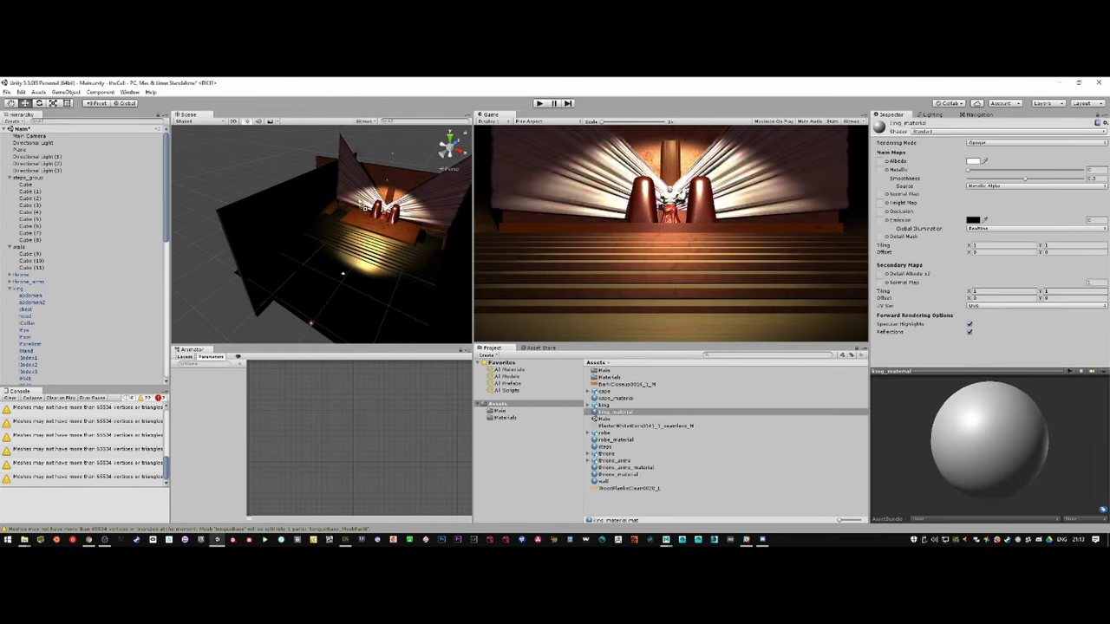
pyautogui.moveTo(616, 411)
pyautogui.mouseDown()
pyautogui.moveTo(49, 284)
pyautogui.moveTo(52, 305)
pyautogui.mouseUp()
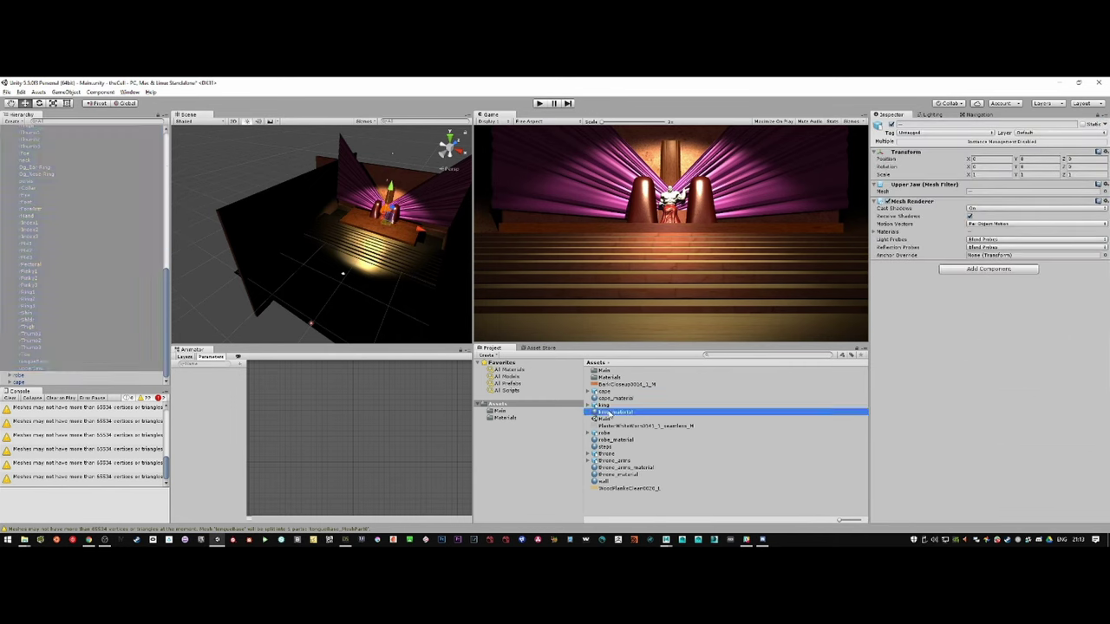
pyautogui.click(20, 206)
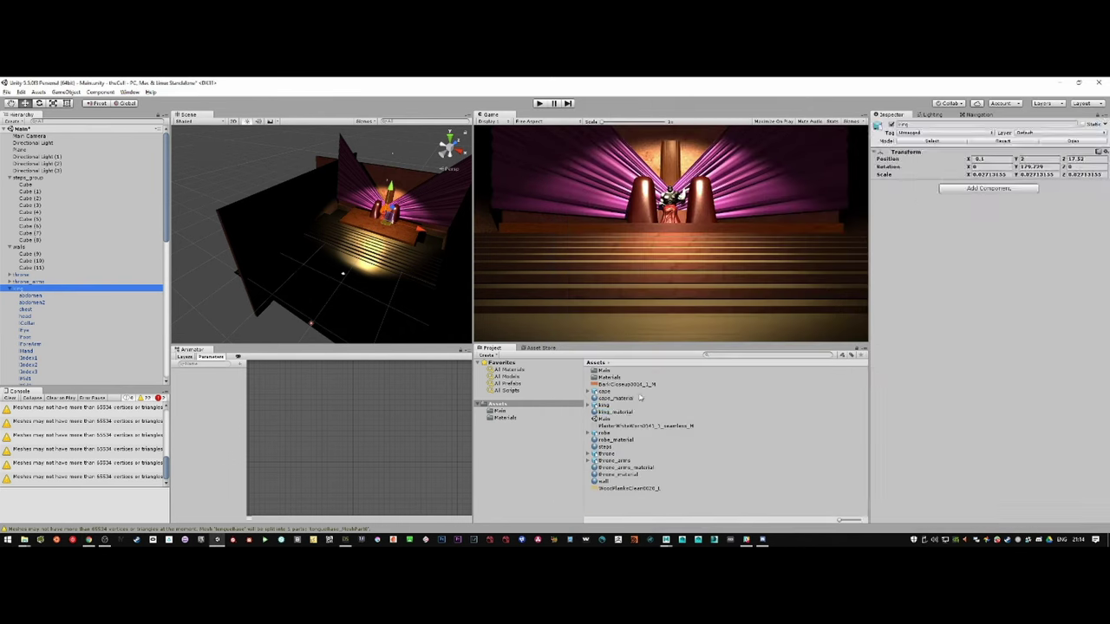
pyautogui.click(613, 414)
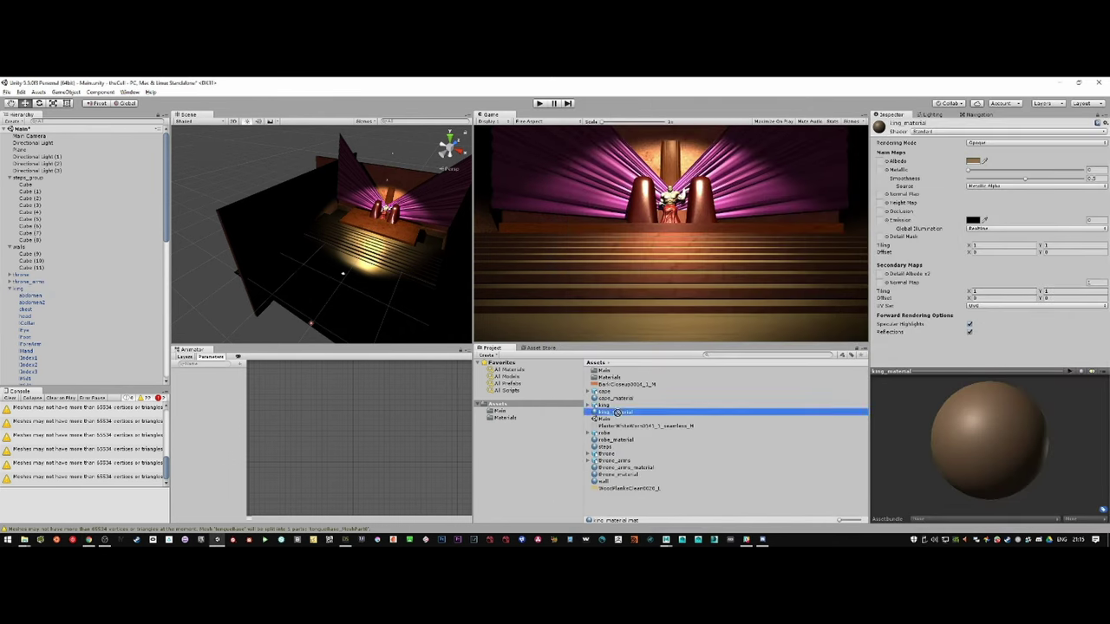
pyautogui.moveTo(39, 364); pyautogui.dragTo(39, 364)
pyautogui.press('f')
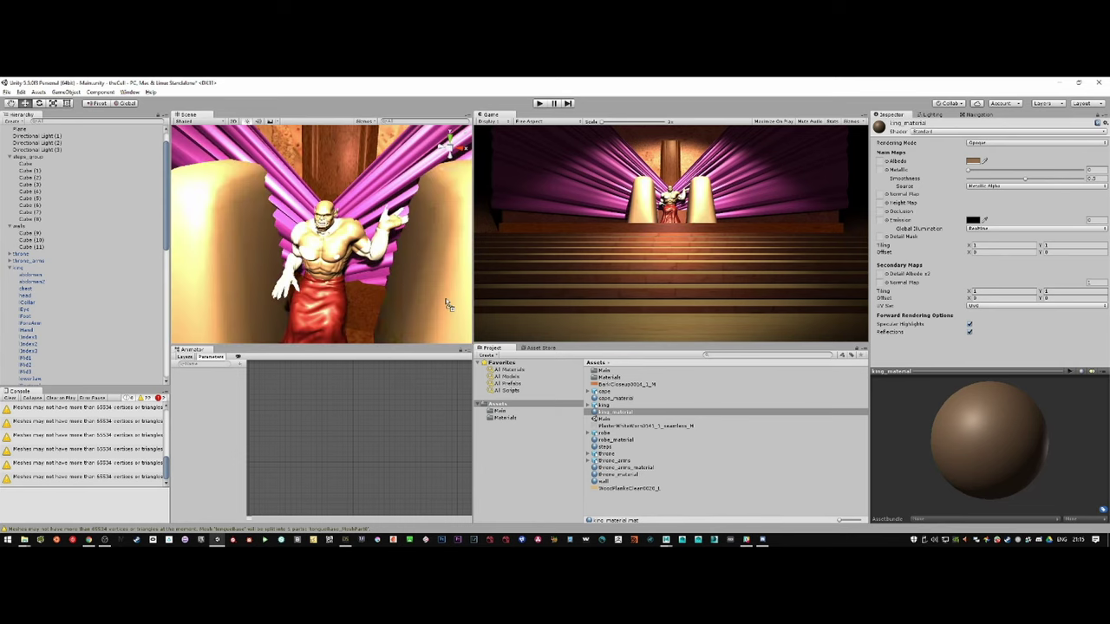
pyautogui.moveTo(303, 246); pyautogui.dragTo(356, 303)
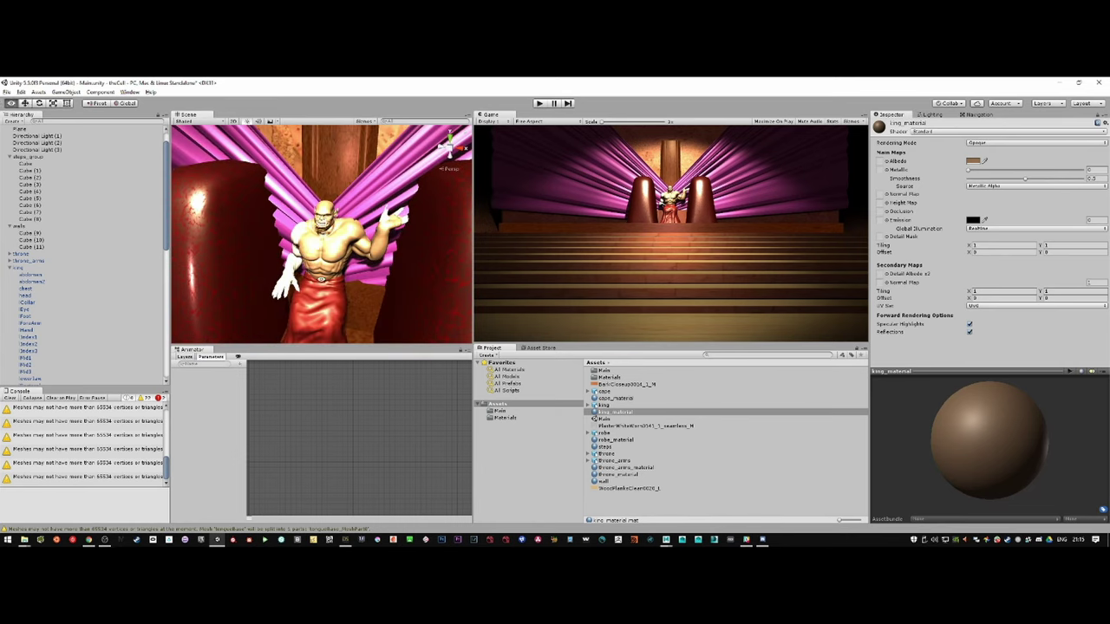
# Duplicate it as king_black_material for the black gloves and enter Play mode.
pyautogui.hotkey('ctrl', 'd')
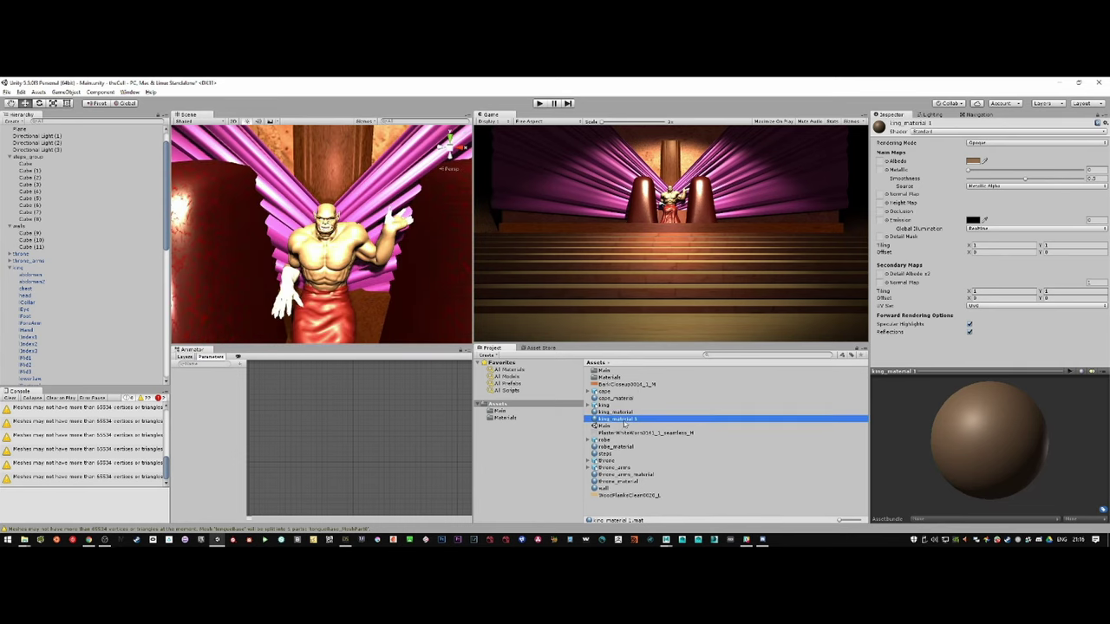
pyautogui.write('black_')
pyautogui.press('Return')
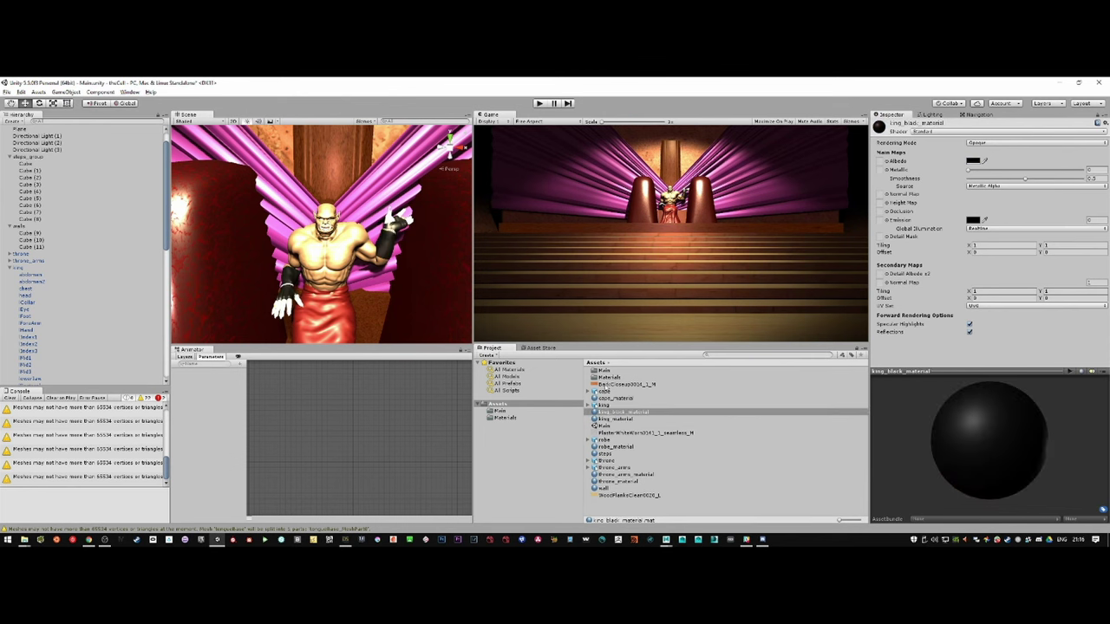
pyautogui.click(538, 103)
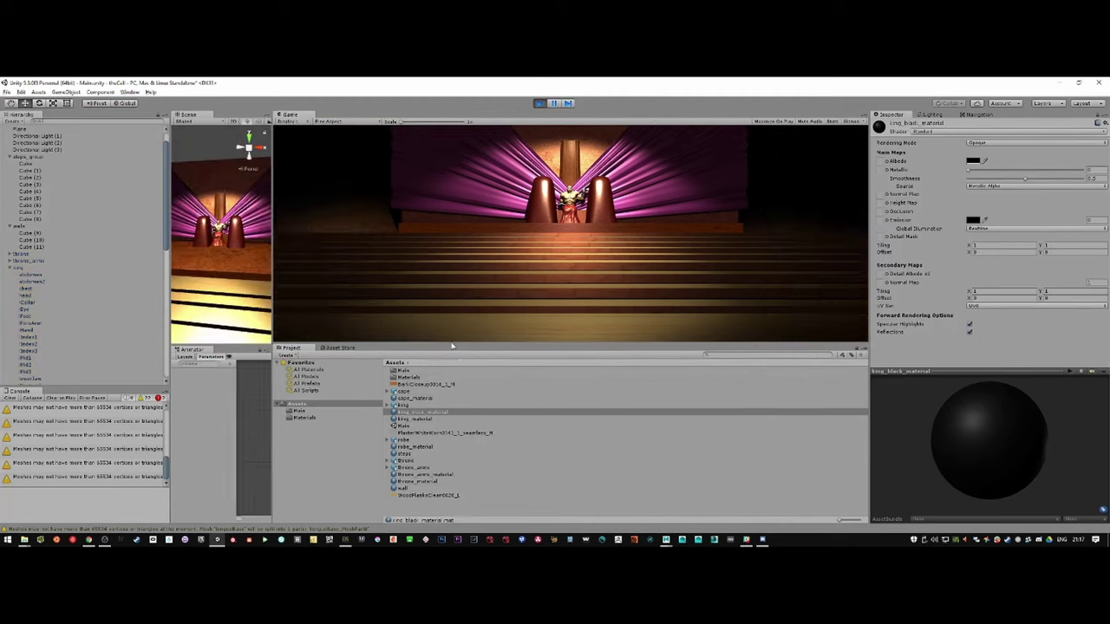